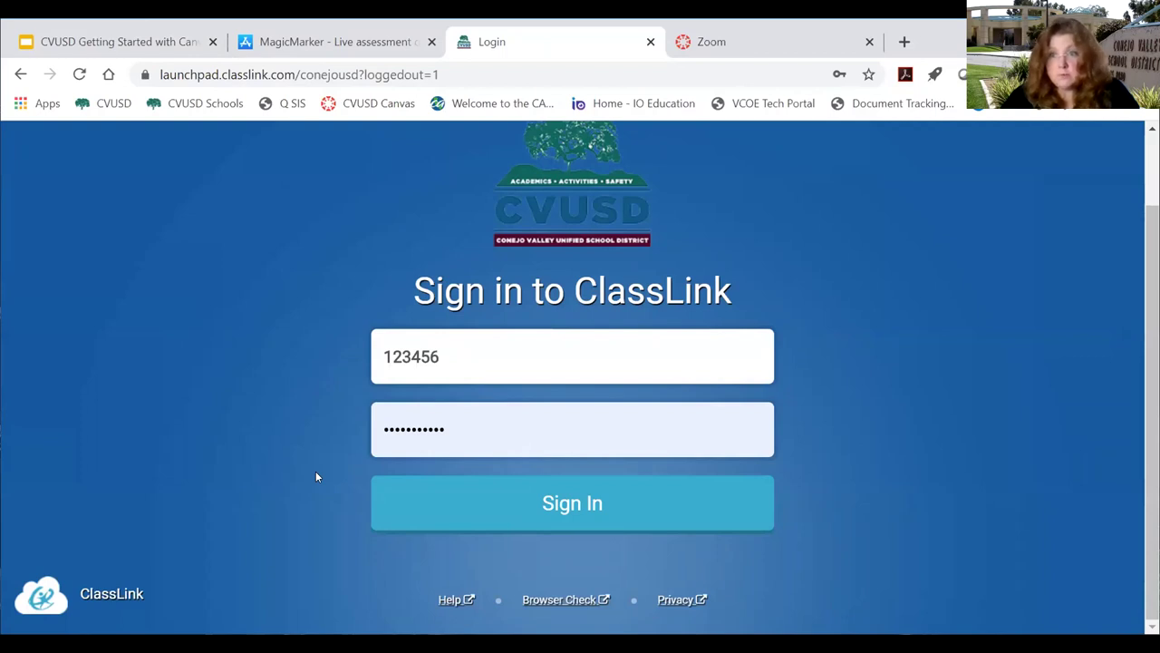
# Sign in to ClassLink with the account's username and the saved autofill password.
pyautogui.doubleClick(379, 358)
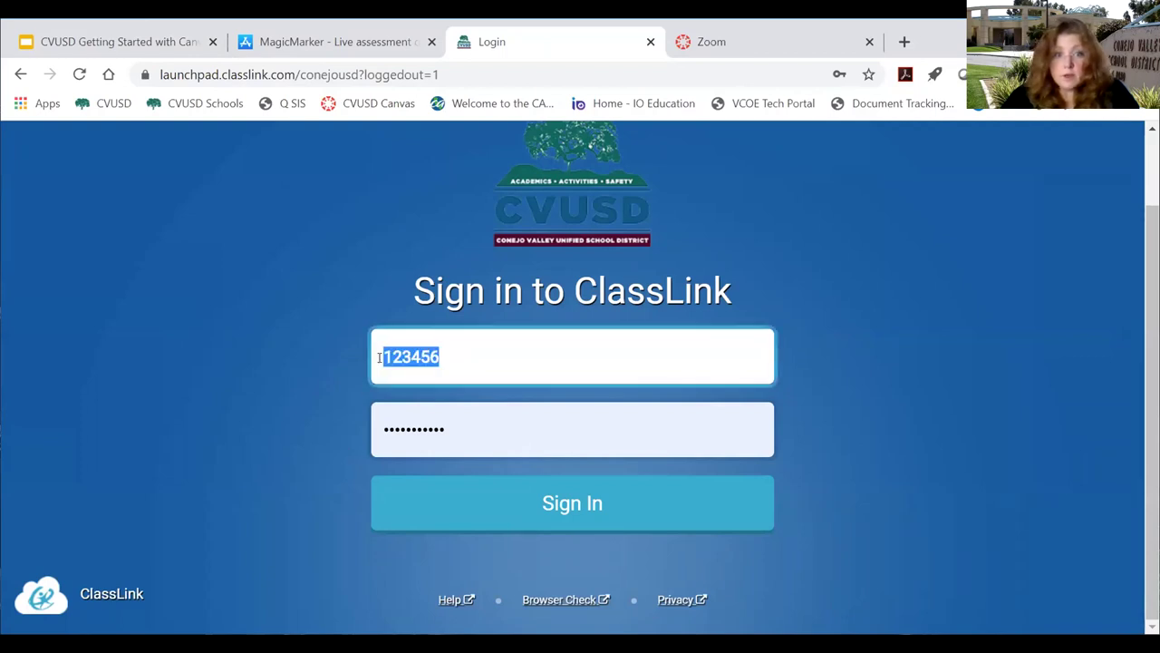
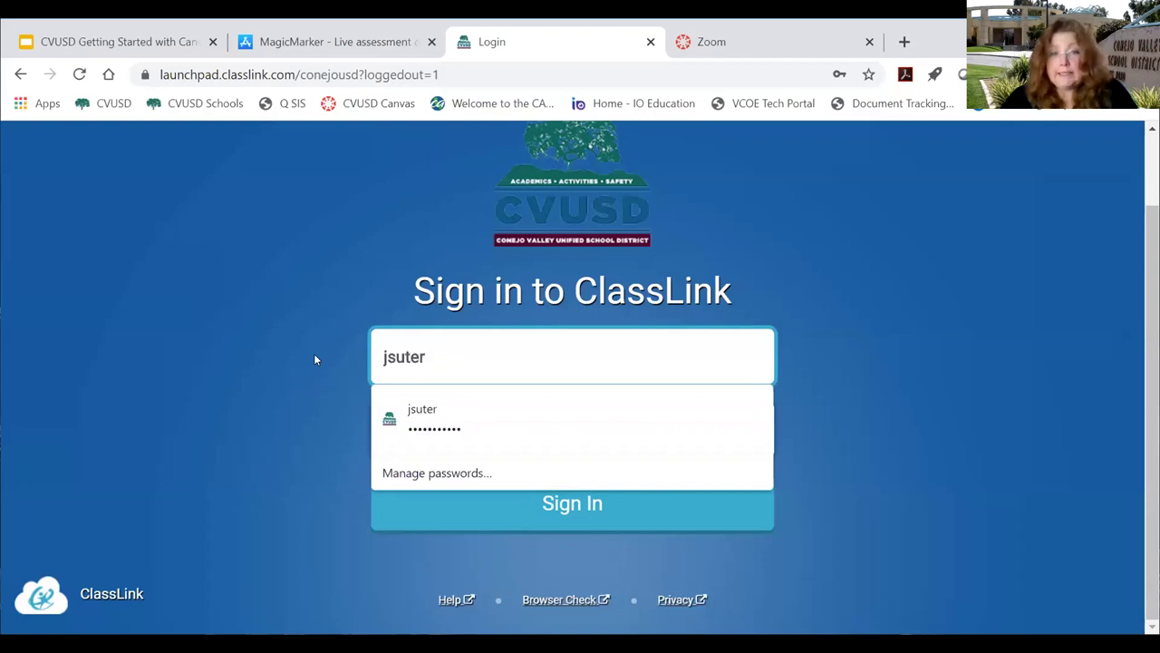
pyautogui.click(316, 360)
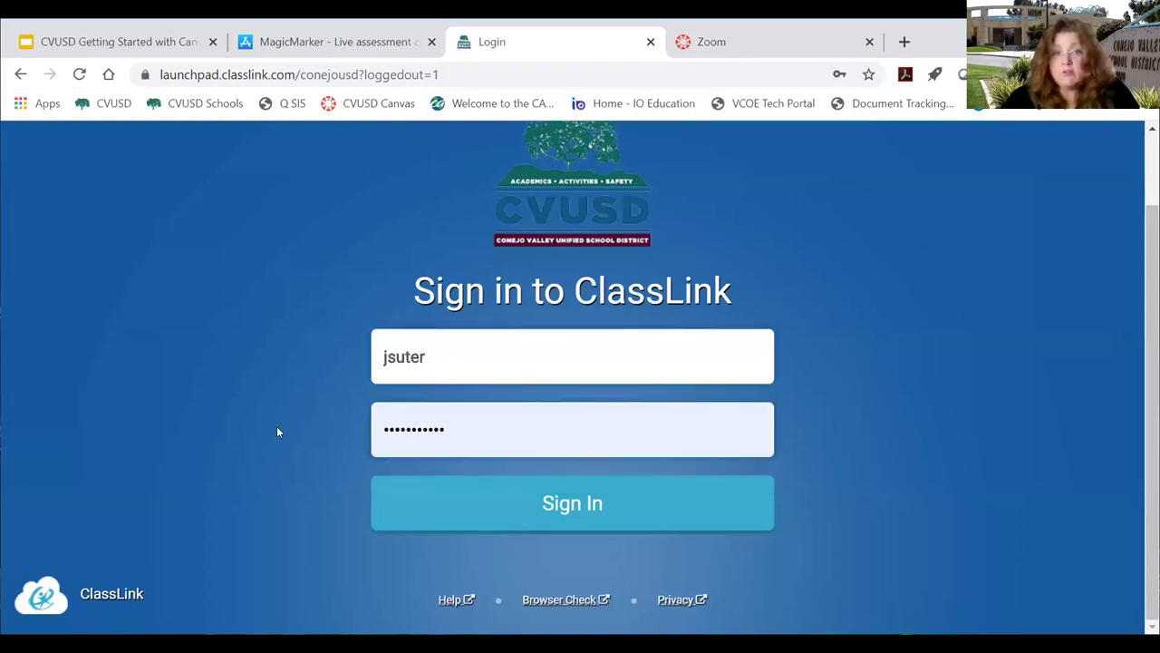
pyautogui.click(566, 508)
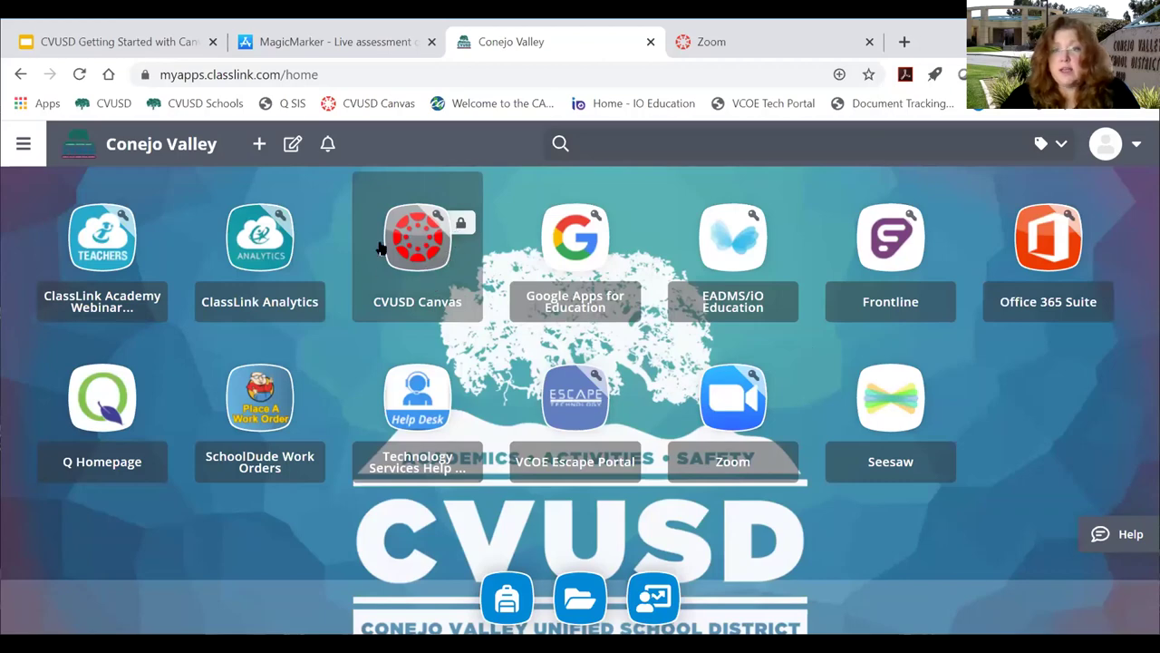
# Switch to the browser tab showing the Canvas course's Zoom page.
pyautogui.click(729, 46)
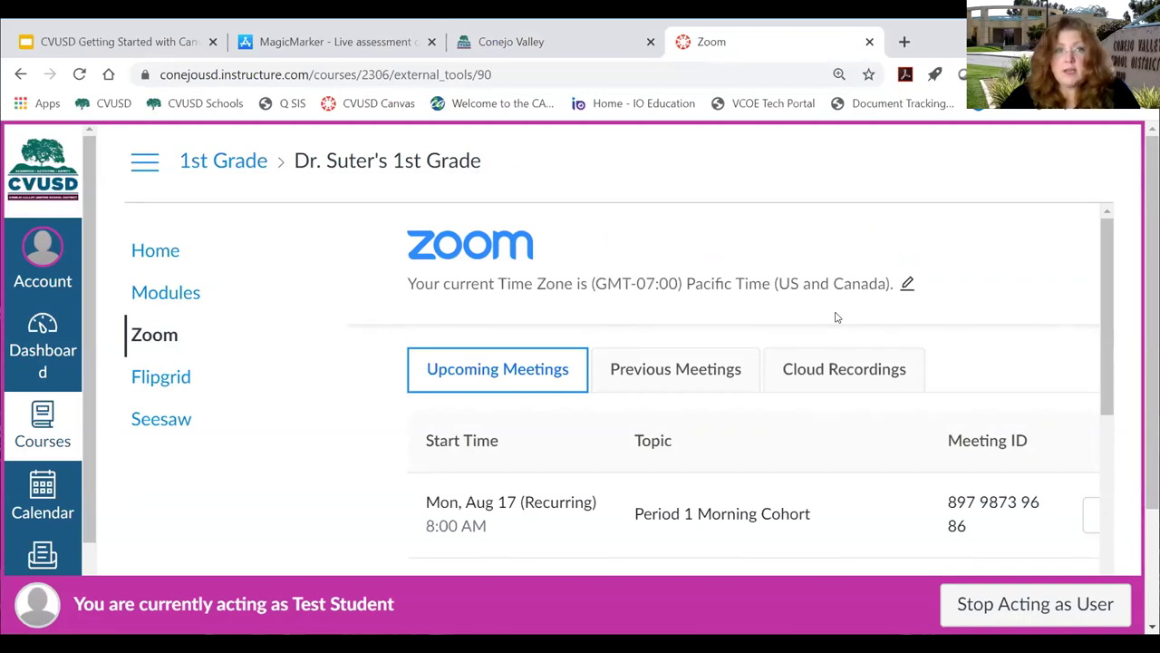
# Go to the Canvas Dashboard as Test Student and bring up Chrome's menu.
pyautogui.click(45, 345)
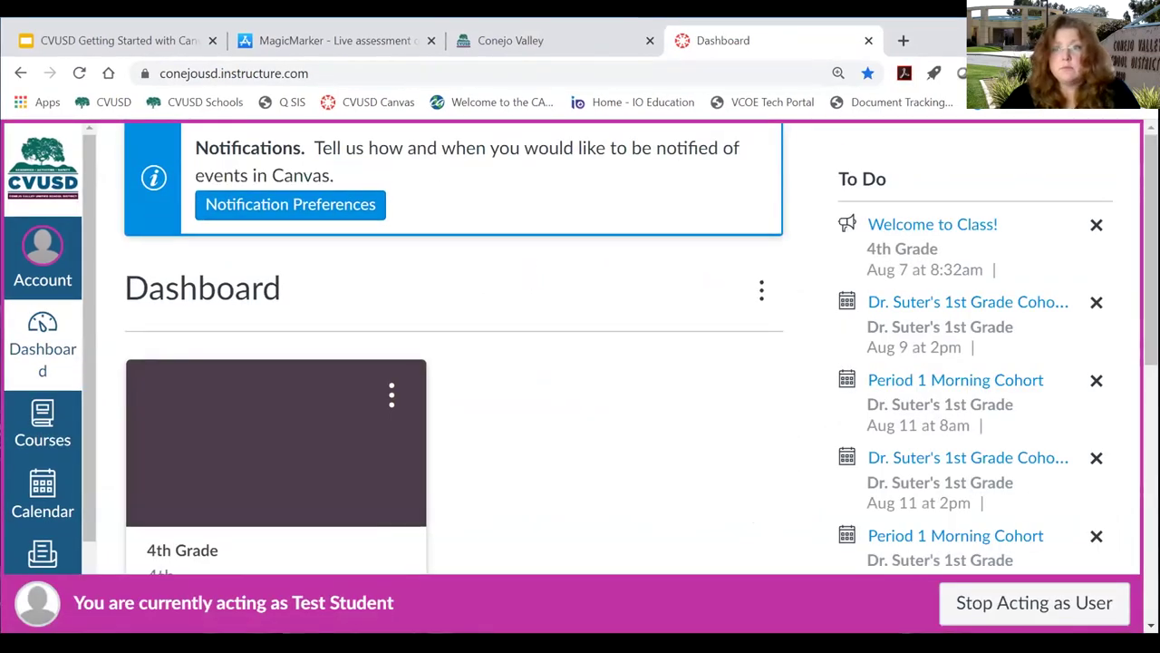
pyautogui.hotkey('alt', 'f')
# Zoom the Chrome page out to 100% so both Dashboard course cards fit.
pyautogui.click(1012, 243)
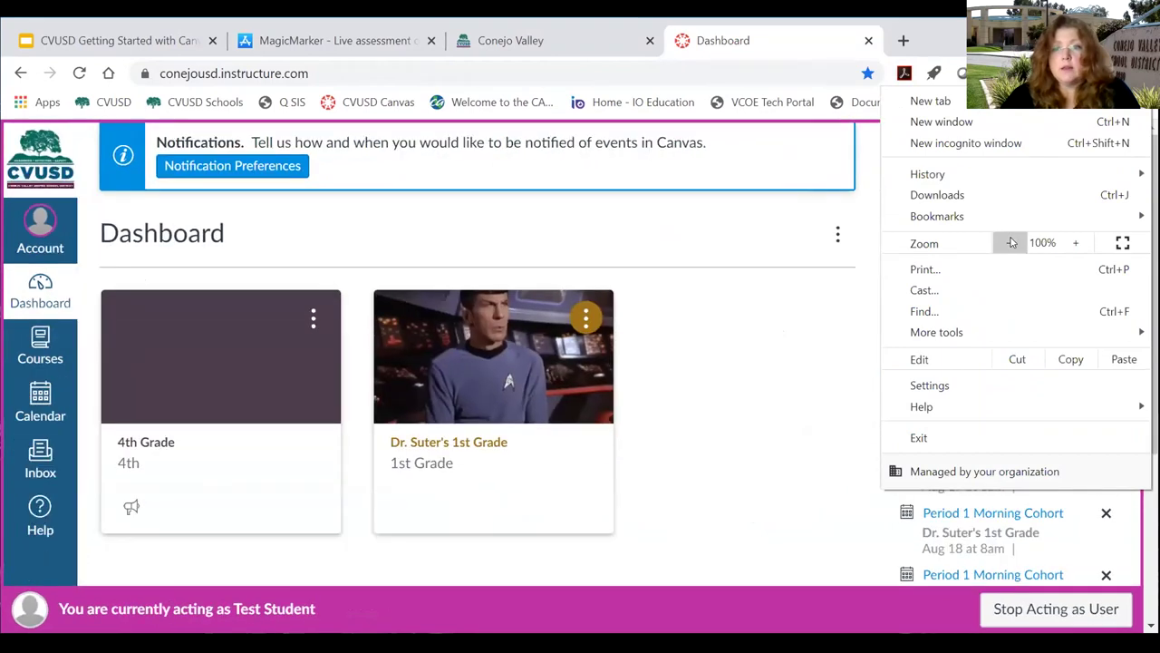
pyautogui.click(733, 416)
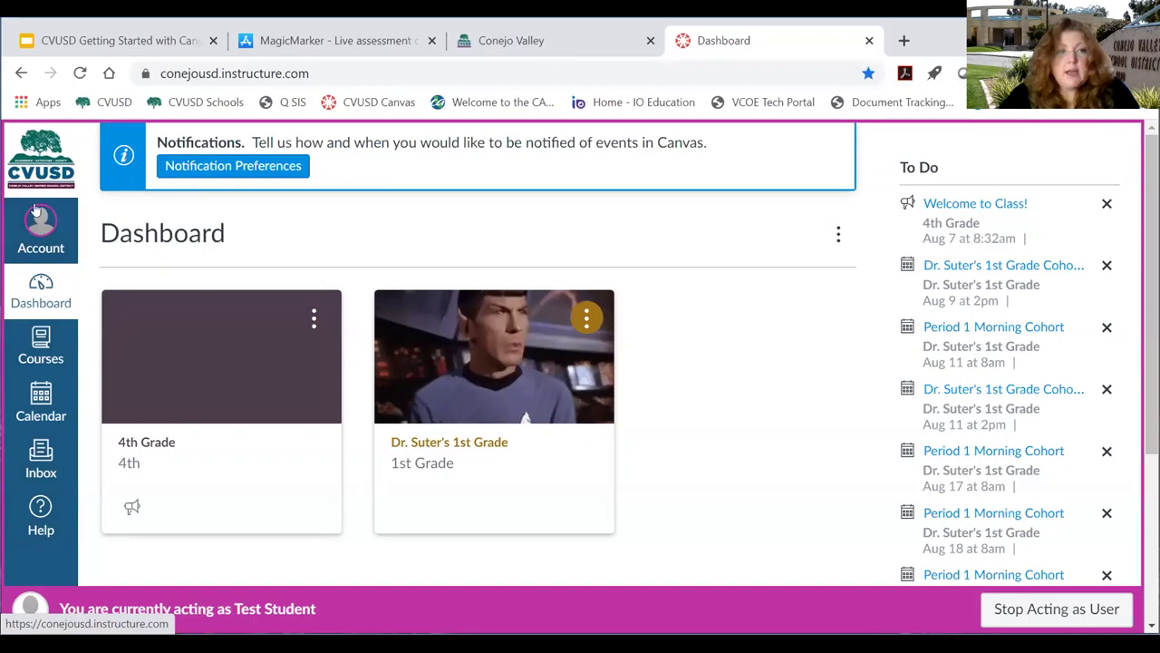
# Open Test Student's Account tray from the Canvas global navigation.
pyautogui.click(38, 240)
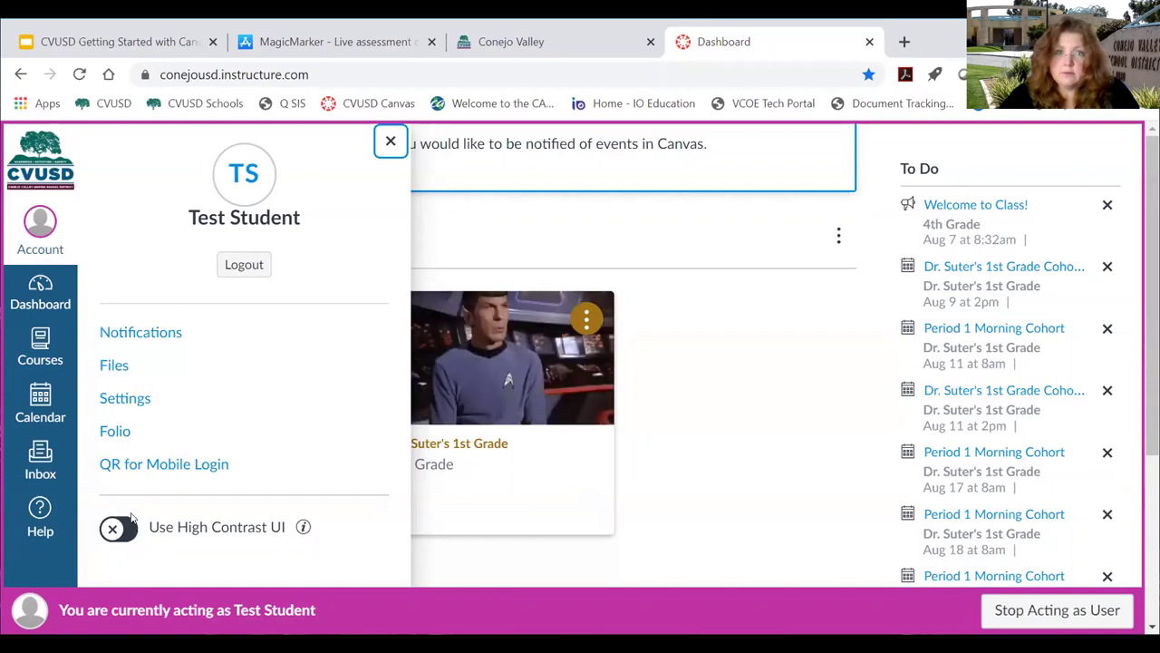
# Close the Account tray to return to the full Dashboard.
pyautogui.click(389, 141)
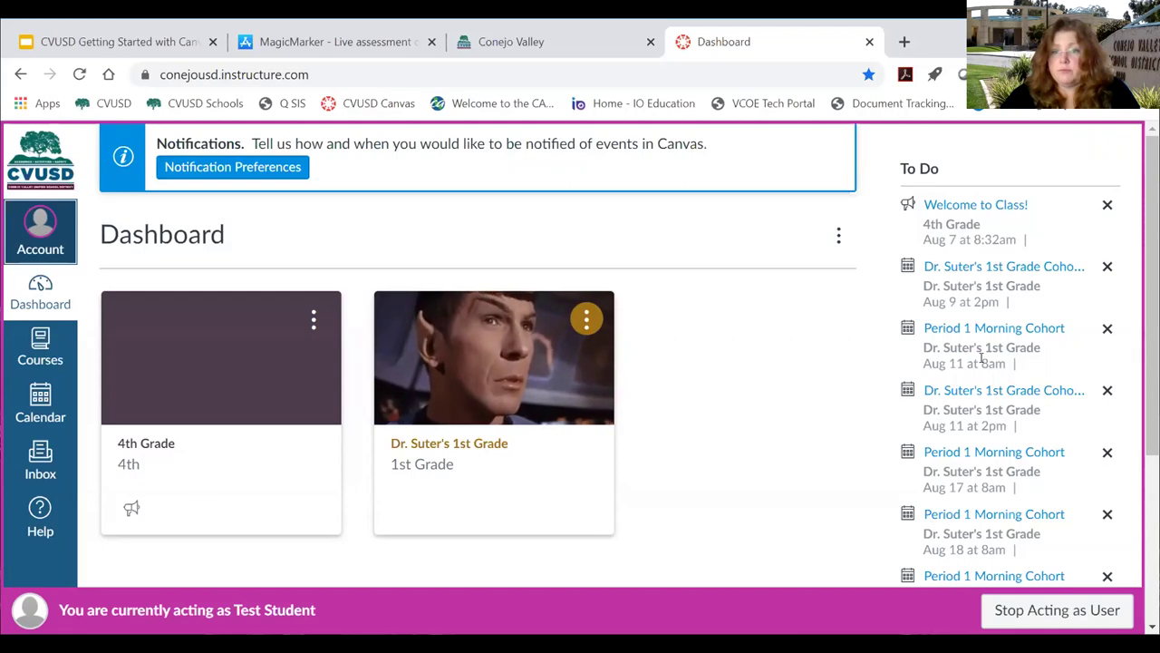
# Dismiss 'Welcome to Class!' from the Dashboard's To Do sidebar.
pyautogui.scroll(-1, 981, 367)
pyautogui.scroll(1, 1018, 445)
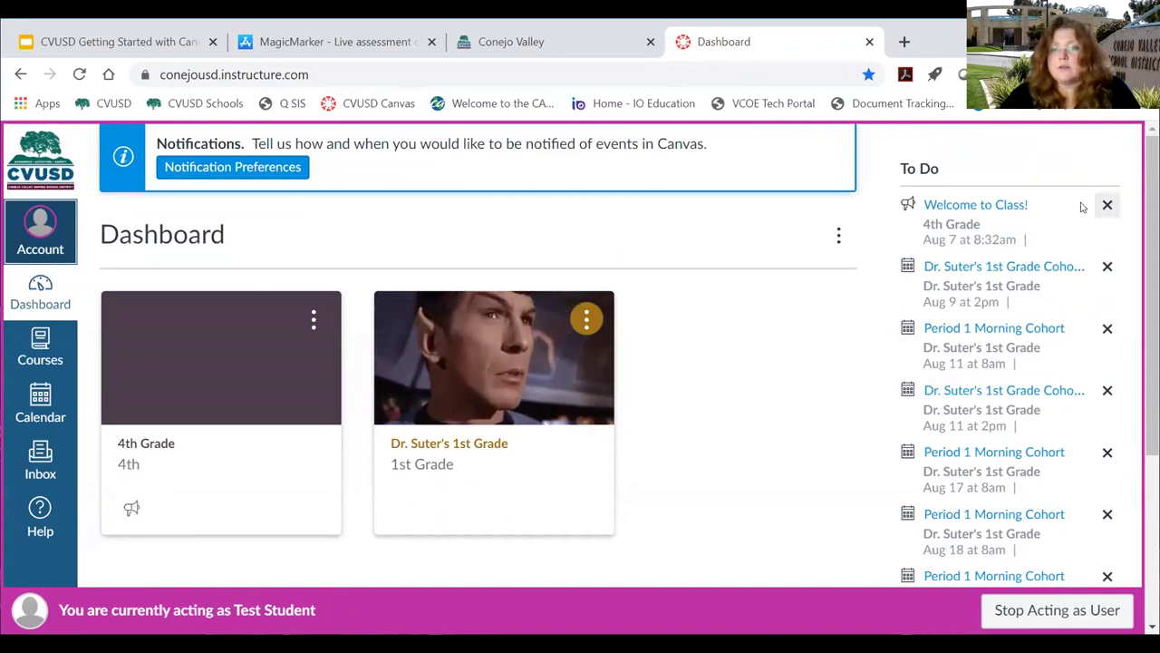
pyautogui.click(1106, 205)
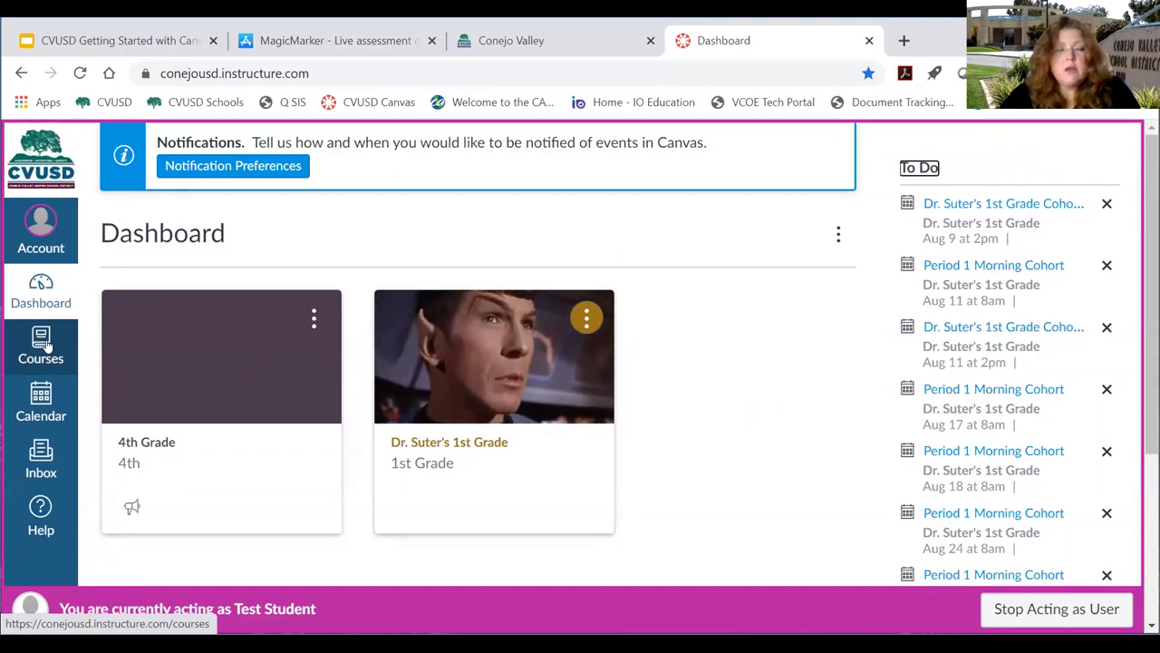
pyautogui.click(47, 346)
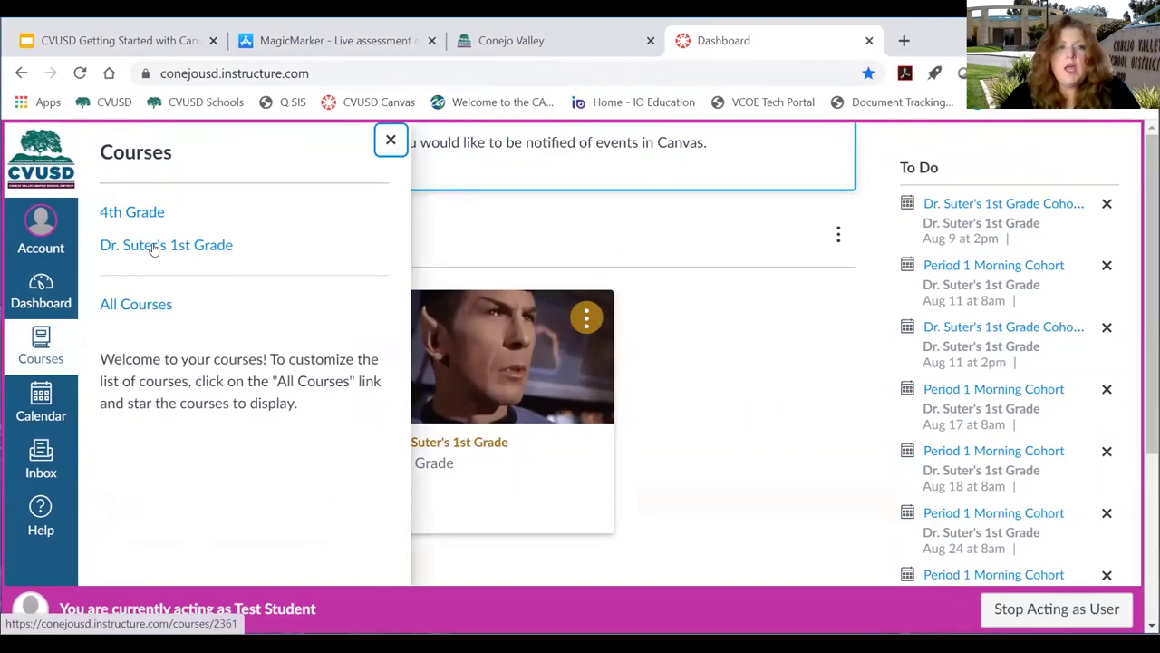
pyautogui.click(389, 140)
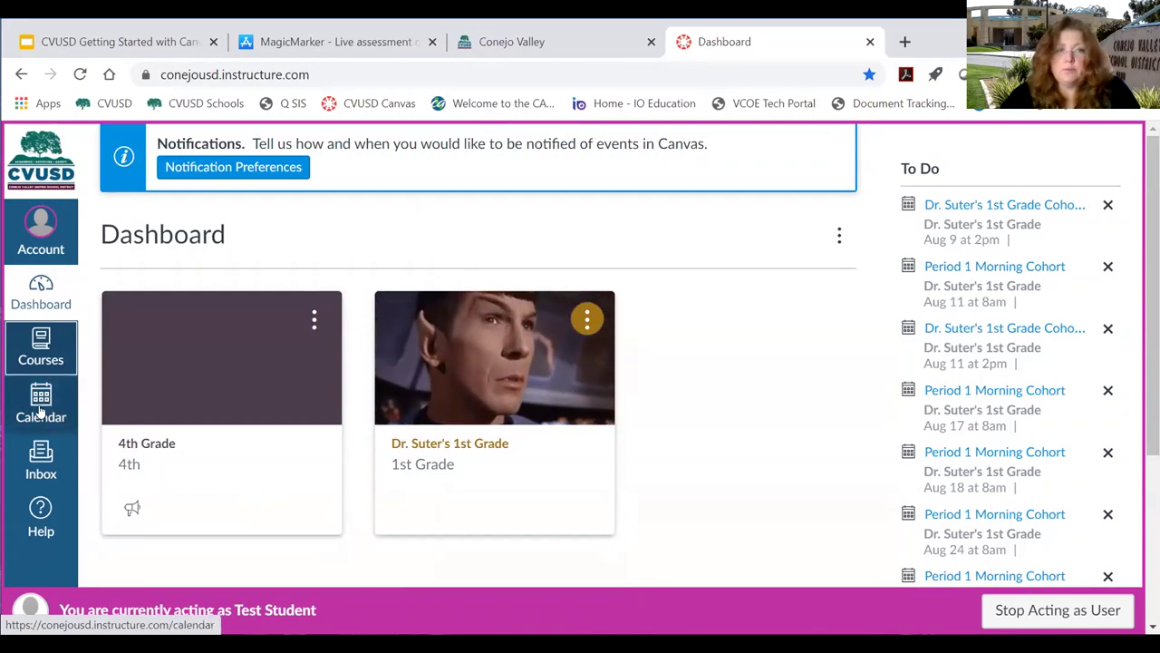
# Open Test Student's Calendar and look through the August 2020 cohort sessions.
pyautogui.click(39, 412)
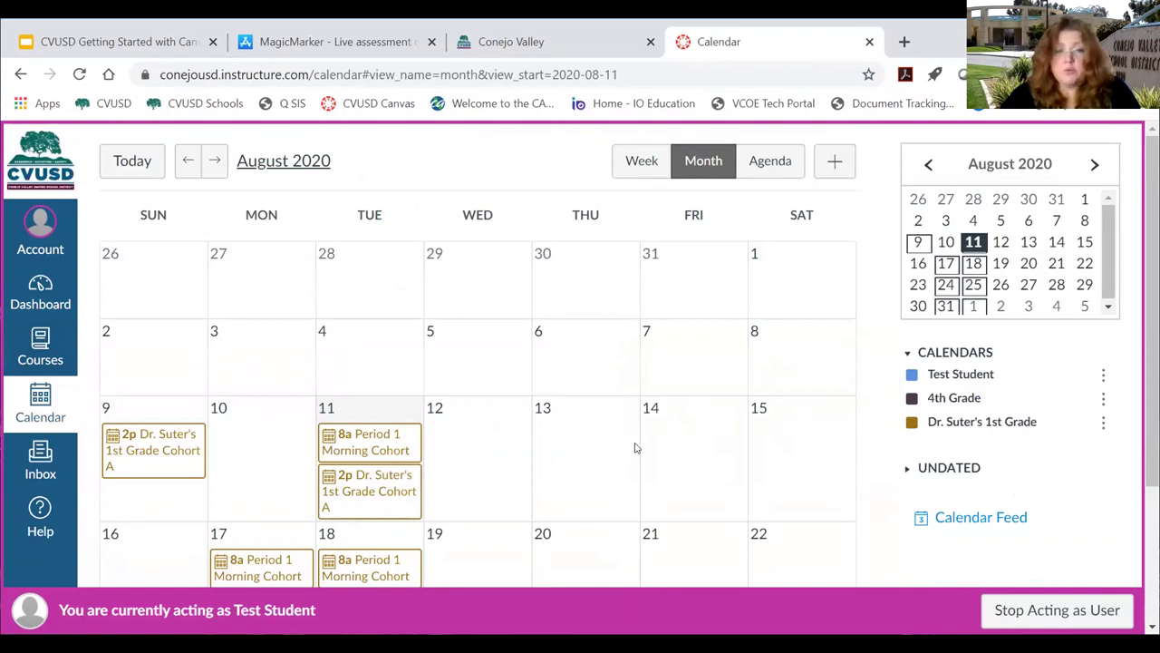
pyautogui.scroll(-1, 639, 440)
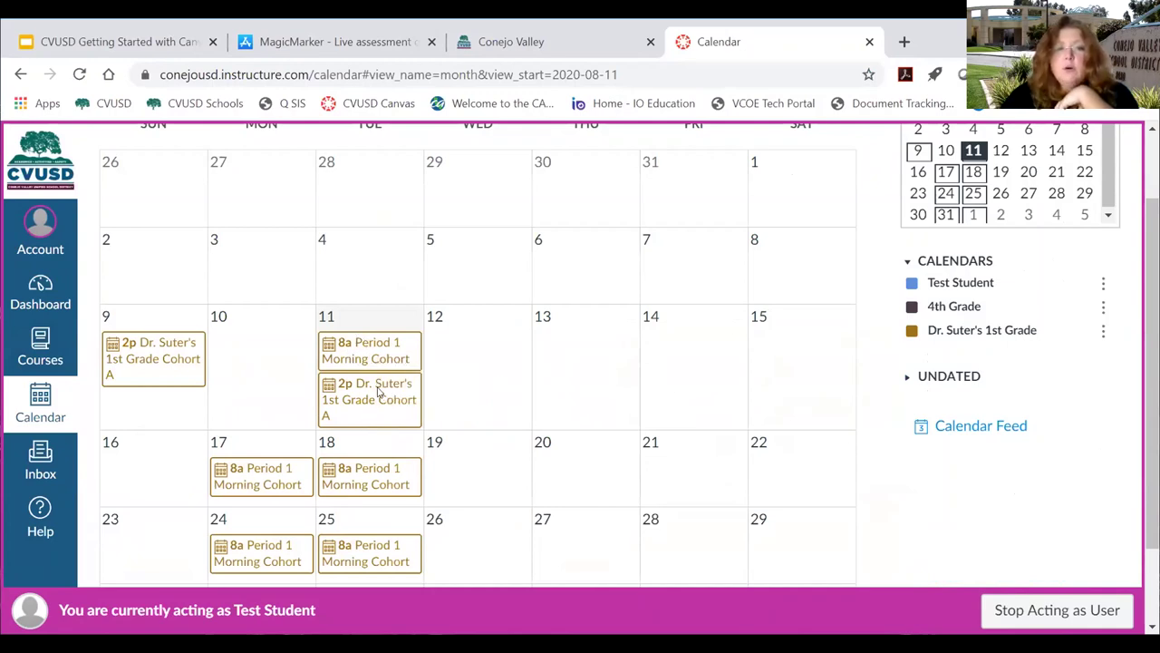
pyautogui.moveTo(378, 396)
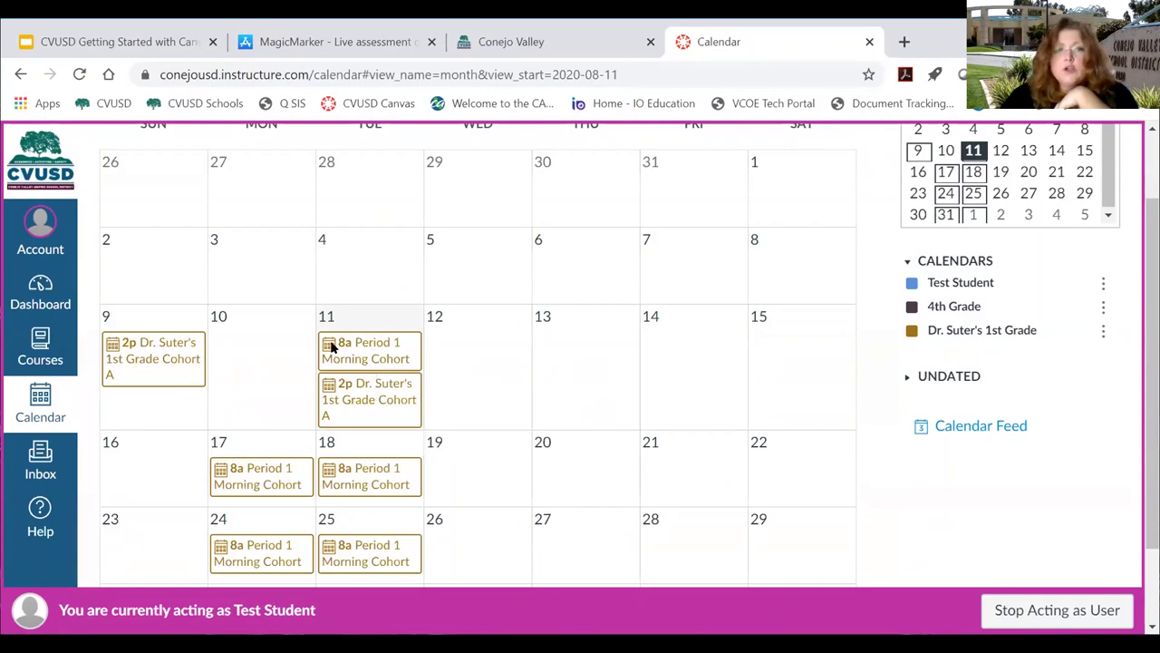
pyautogui.click(368, 351)
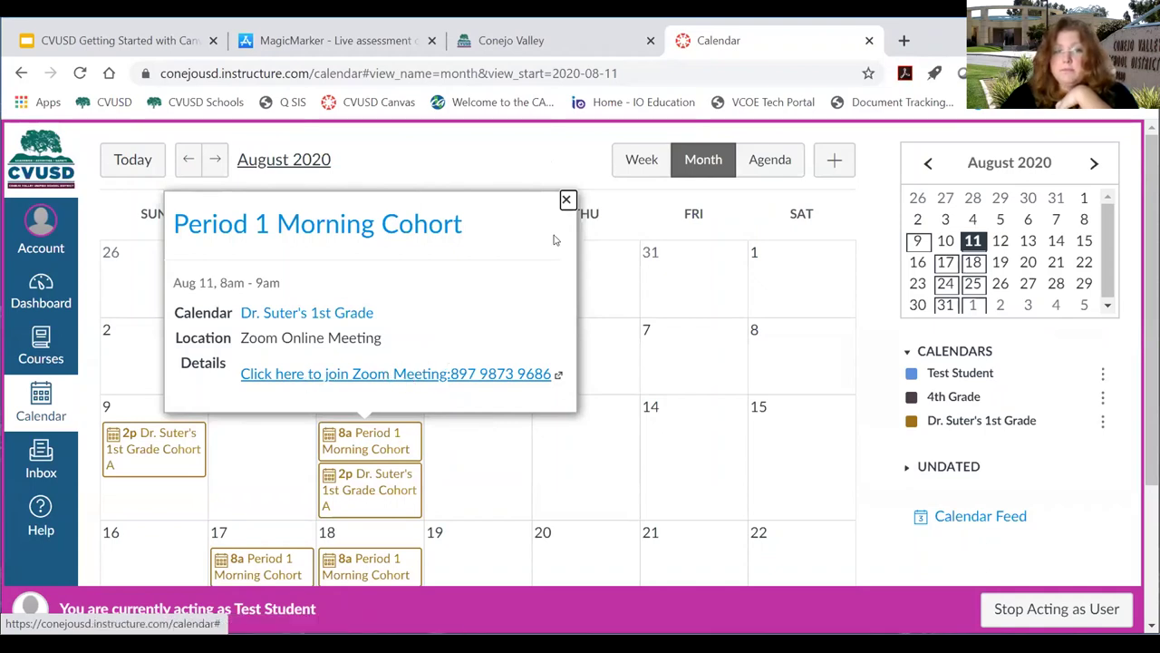
pyautogui.click(568, 200)
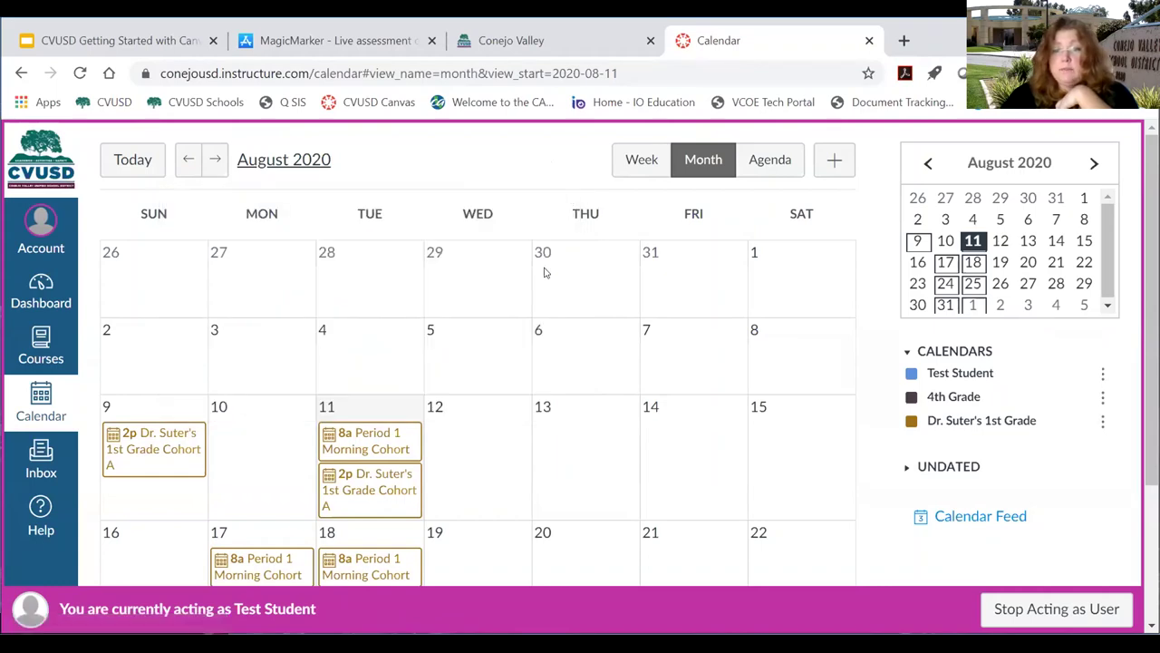
pyautogui.scroll(-2, 449, 424)
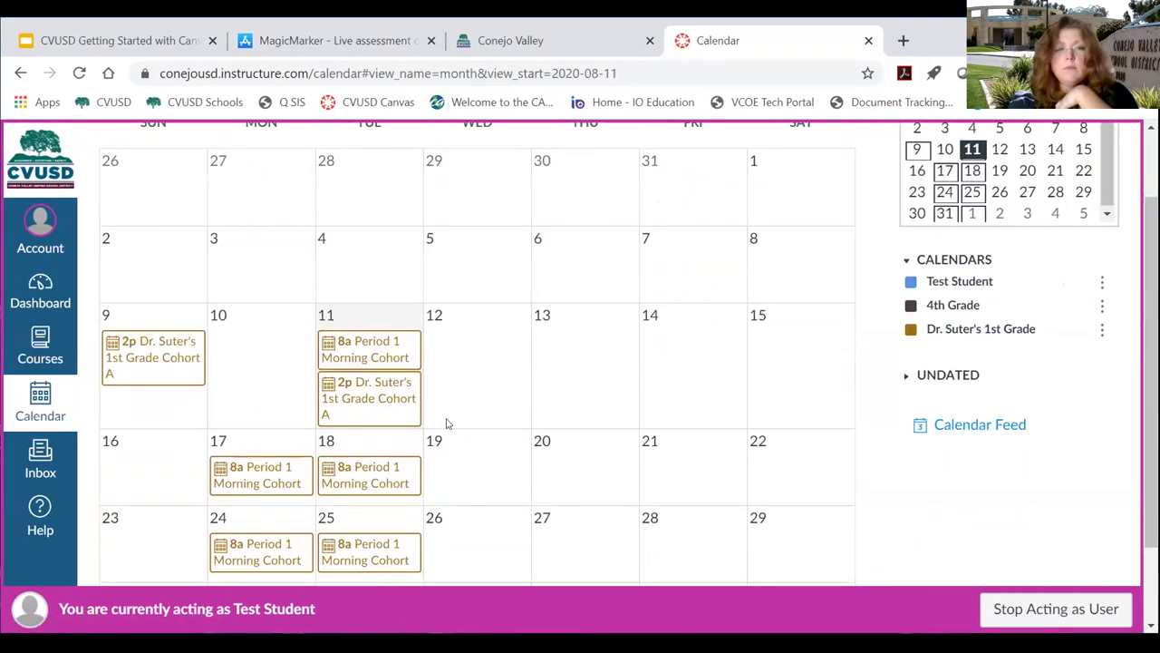
pyautogui.scroll(2, 661, 411)
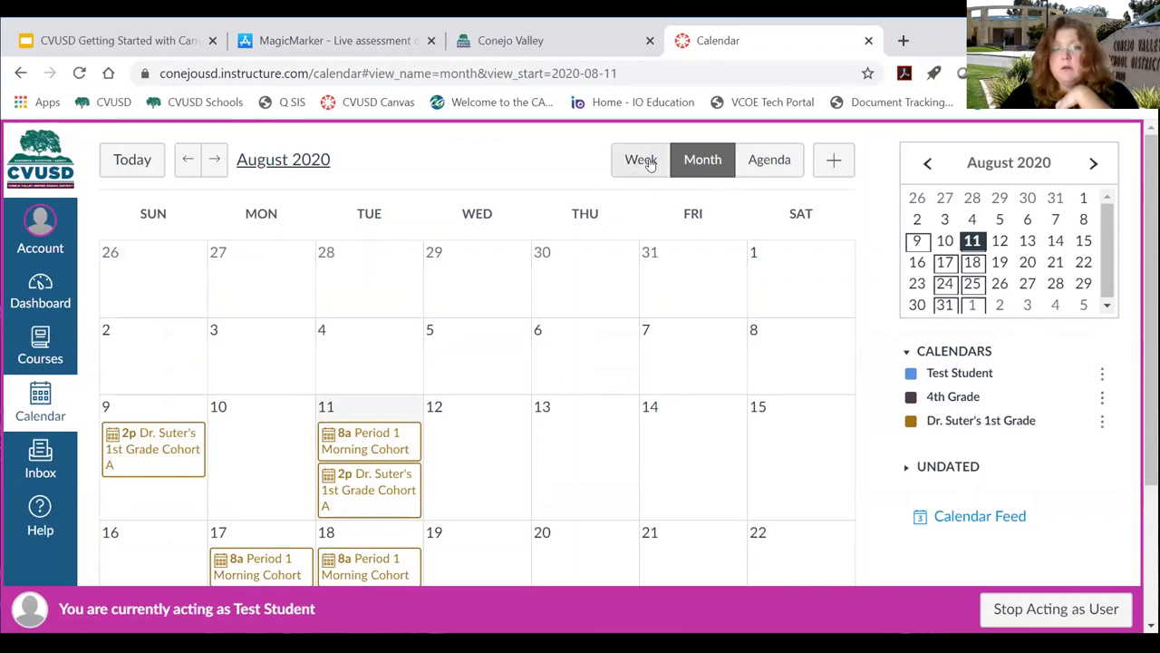
# Try the Agenda and Week views, then switch the calendar to August 2020 Month view.
pyautogui.click(772, 163)
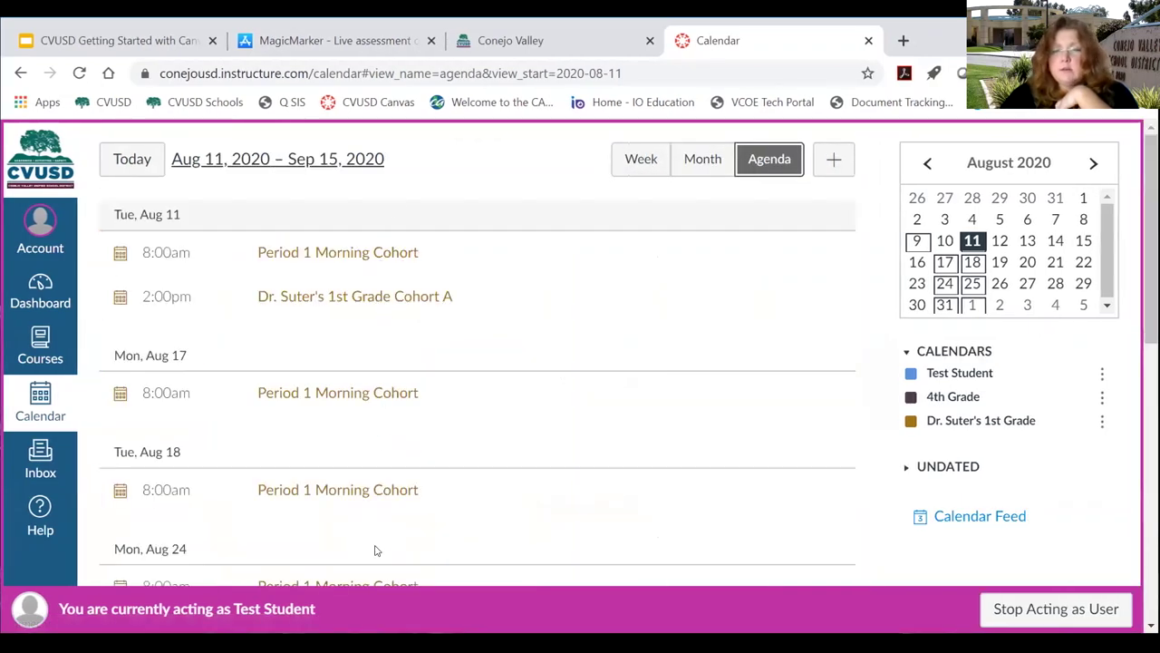
pyautogui.click(640, 173)
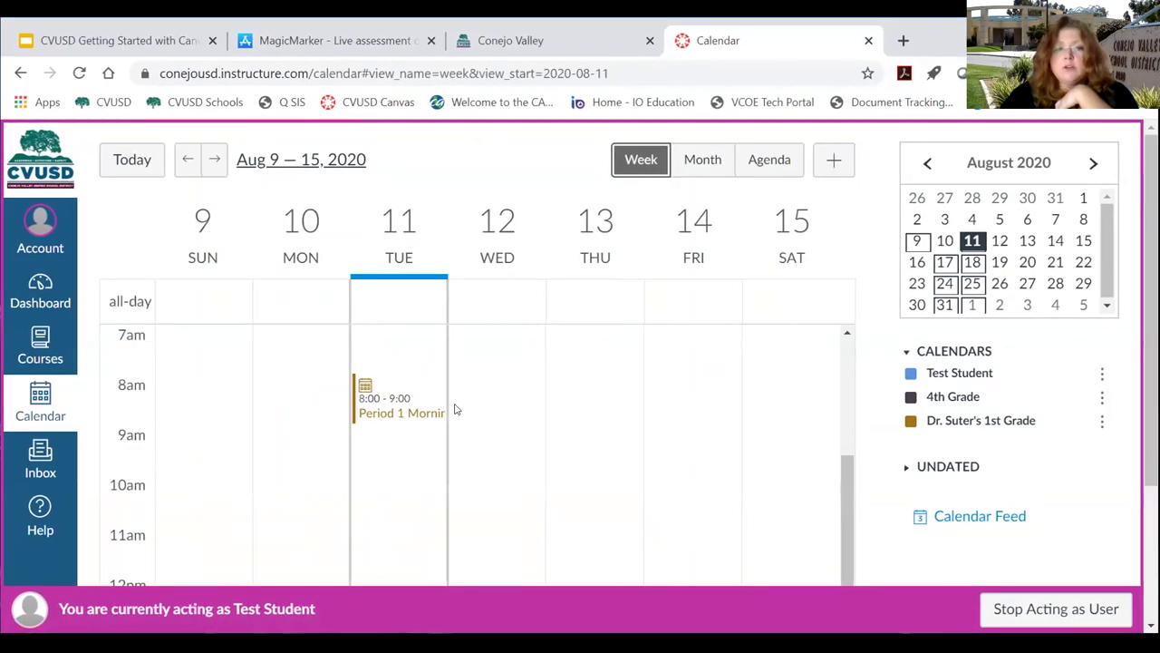
pyautogui.scroll(-2, 635, 444)
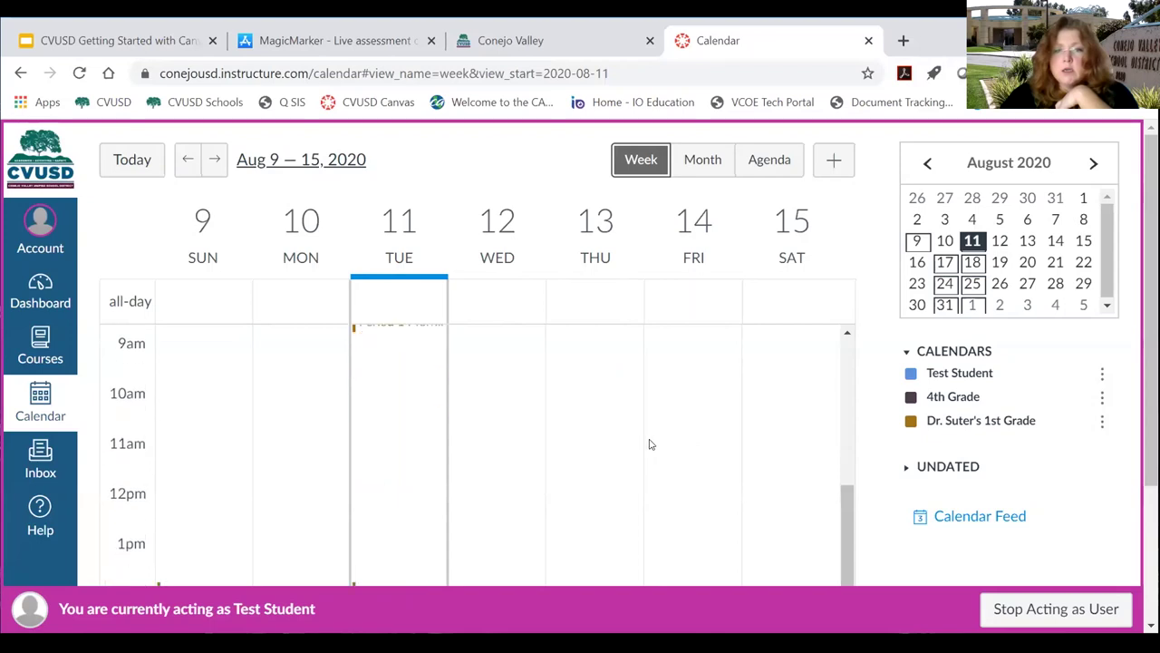
pyautogui.scroll(2, 689, 433)
pyautogui.click(716, 159)
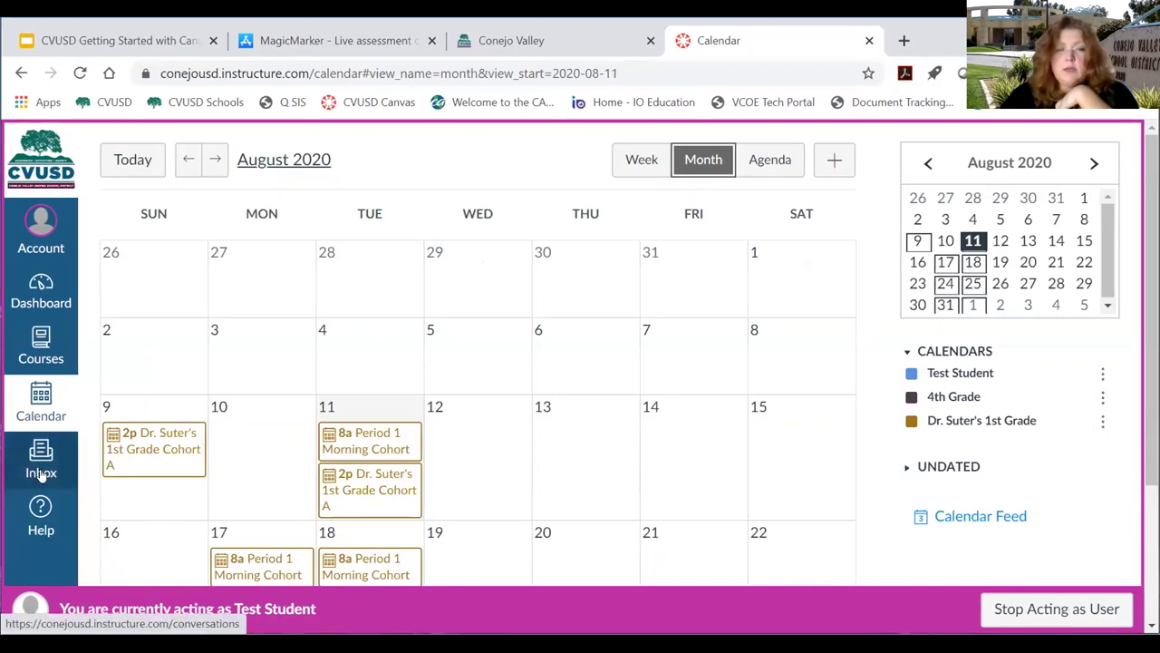
# Visit the Inbox and Calendar, then return to Test Student's Dashboard.
pyautogui.click(41, 473)
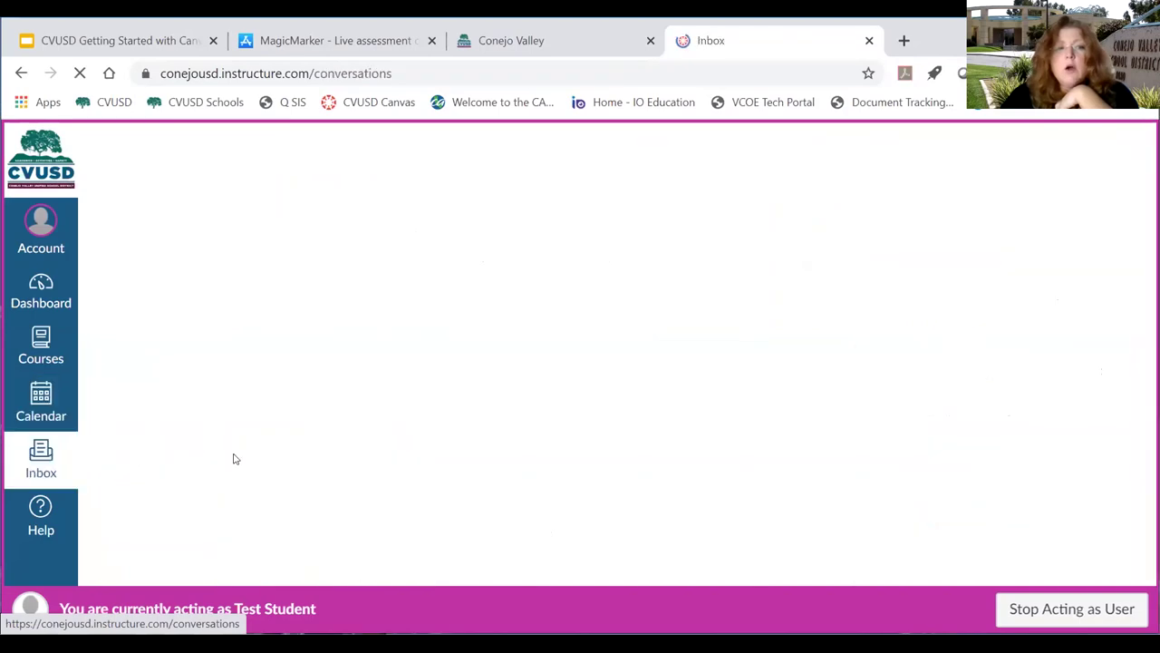
pyautogui.click(31, 406)
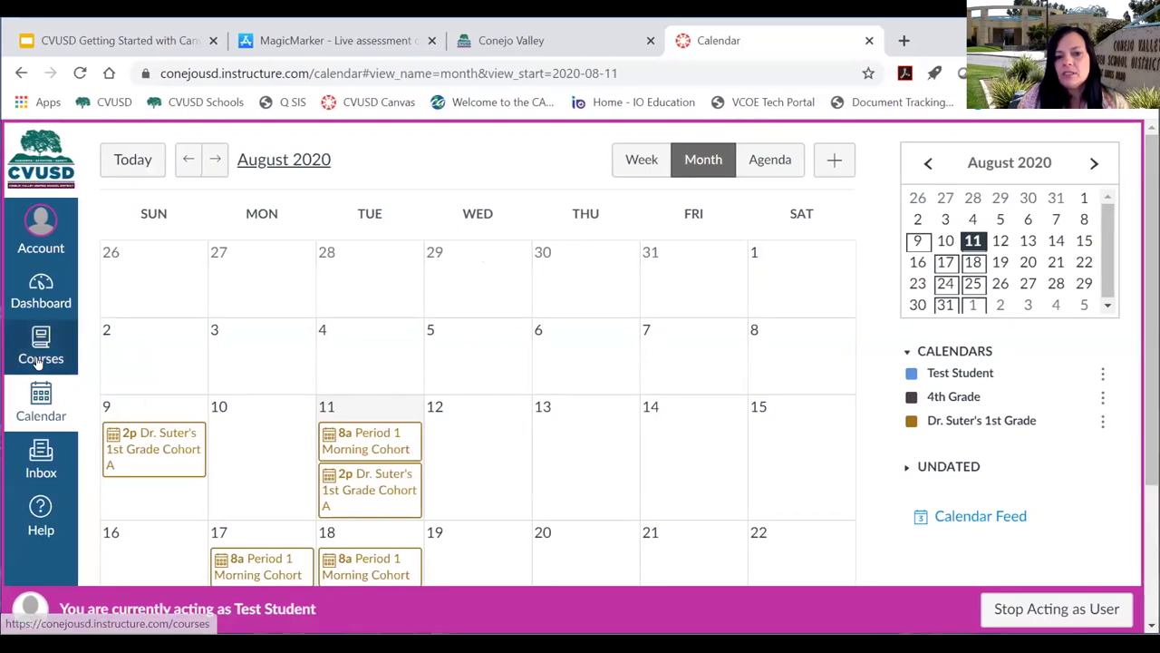
pyautogui.click(40, 295)
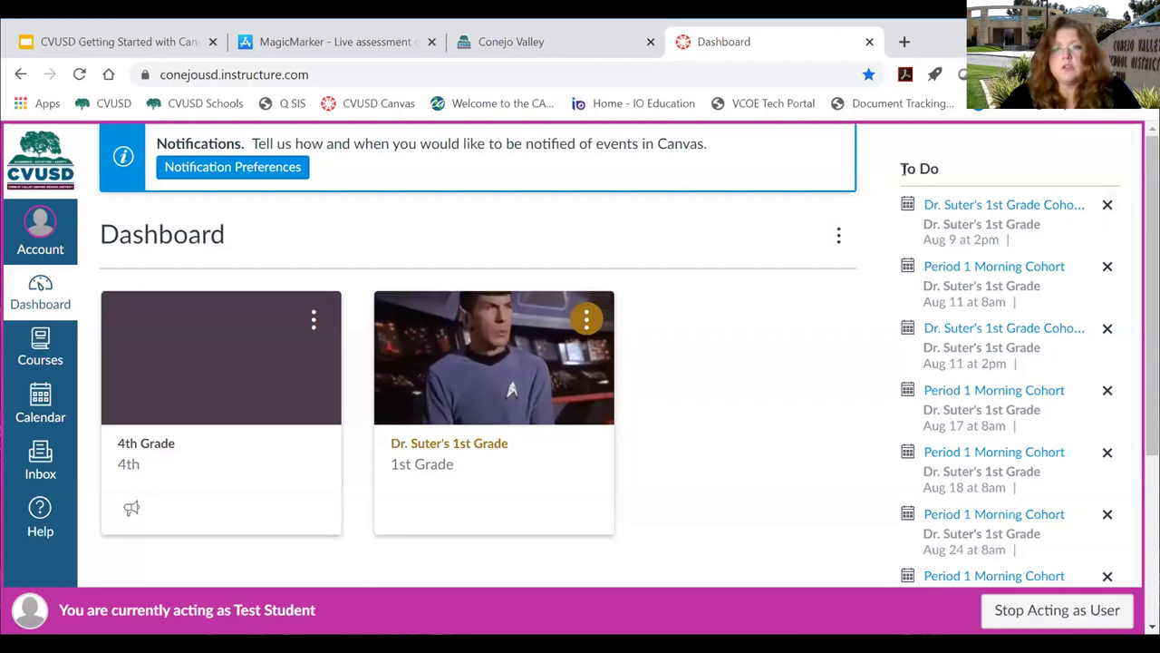
# Highlight the Dashboard's To Do heading, then go back to Test Student's Calendar.
pyautogui.moveTo(899, 169); pyautogui.dragTo(956, 169)
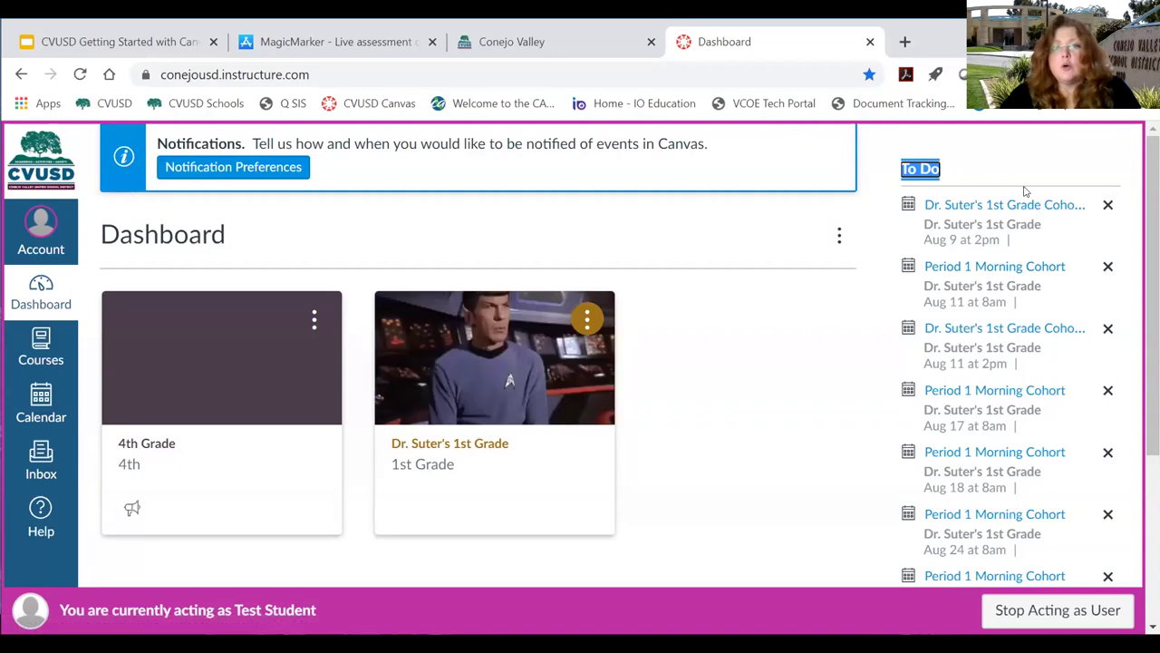
pyautogui.click(38, 406)
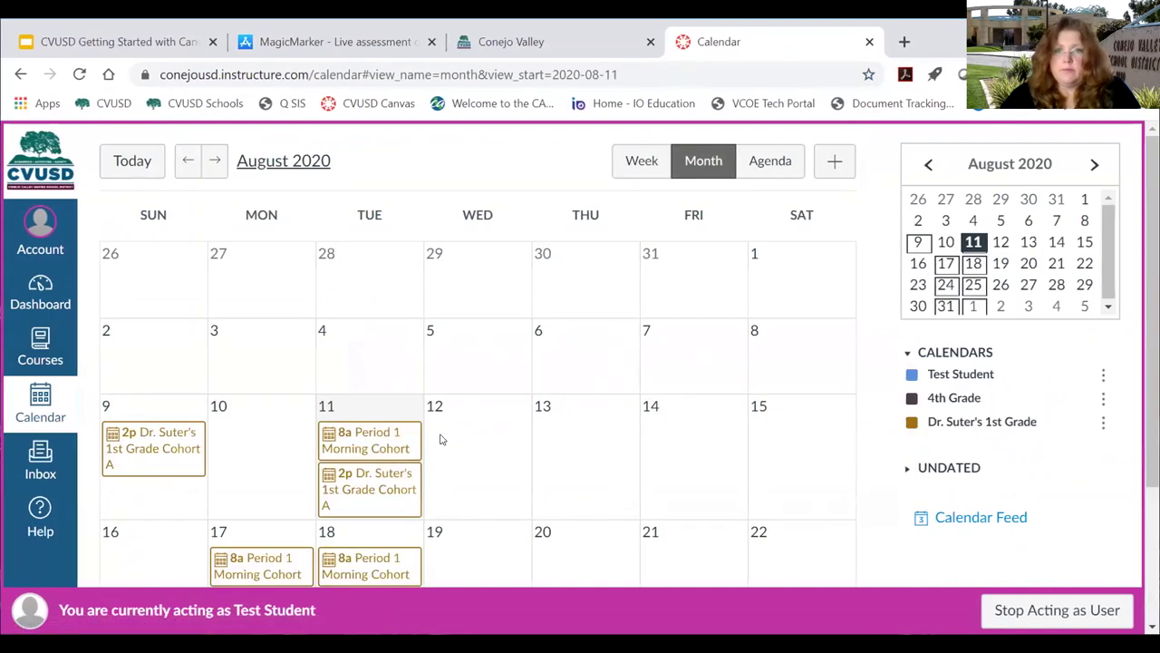
# Scroll the August 2020 month calendar and start a new event dated 2020-08-11.
pyautogui.scroll(-1, 450, 446)
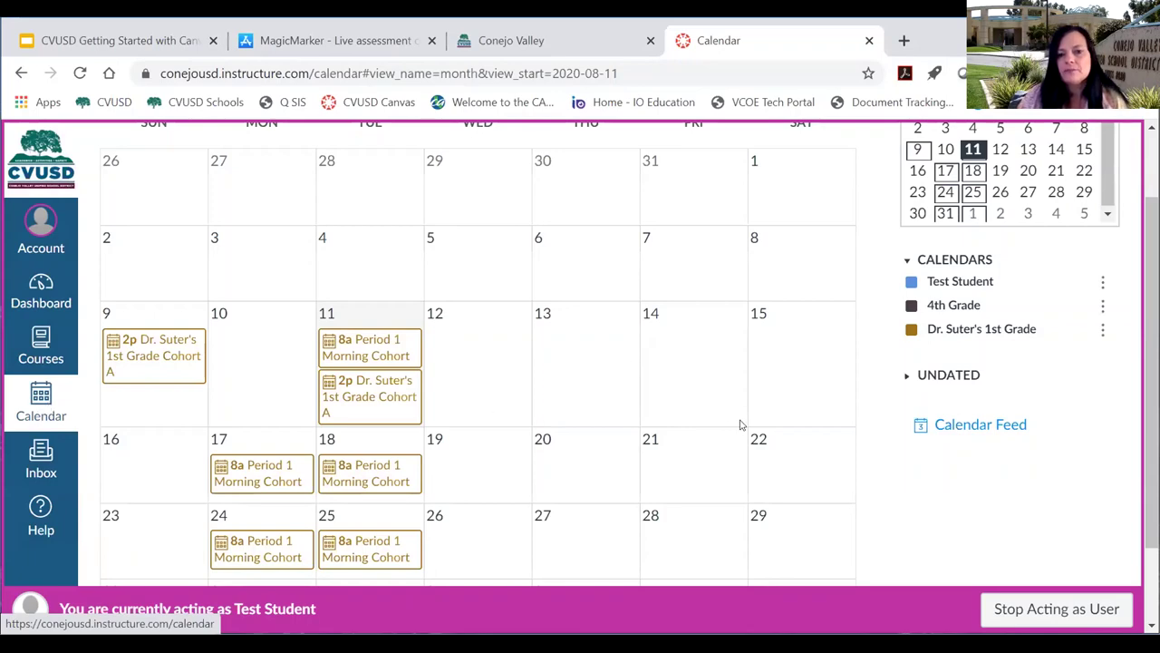
pyautogui.scroll(1, 725, 404)
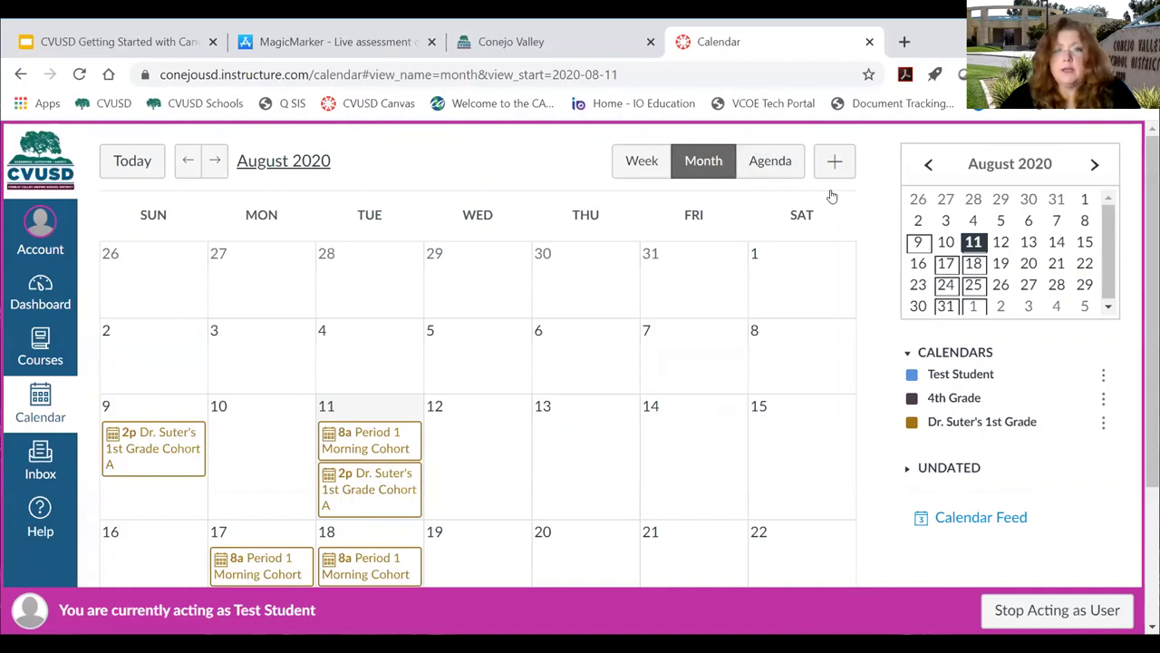
pyautogui.click(835, 163)
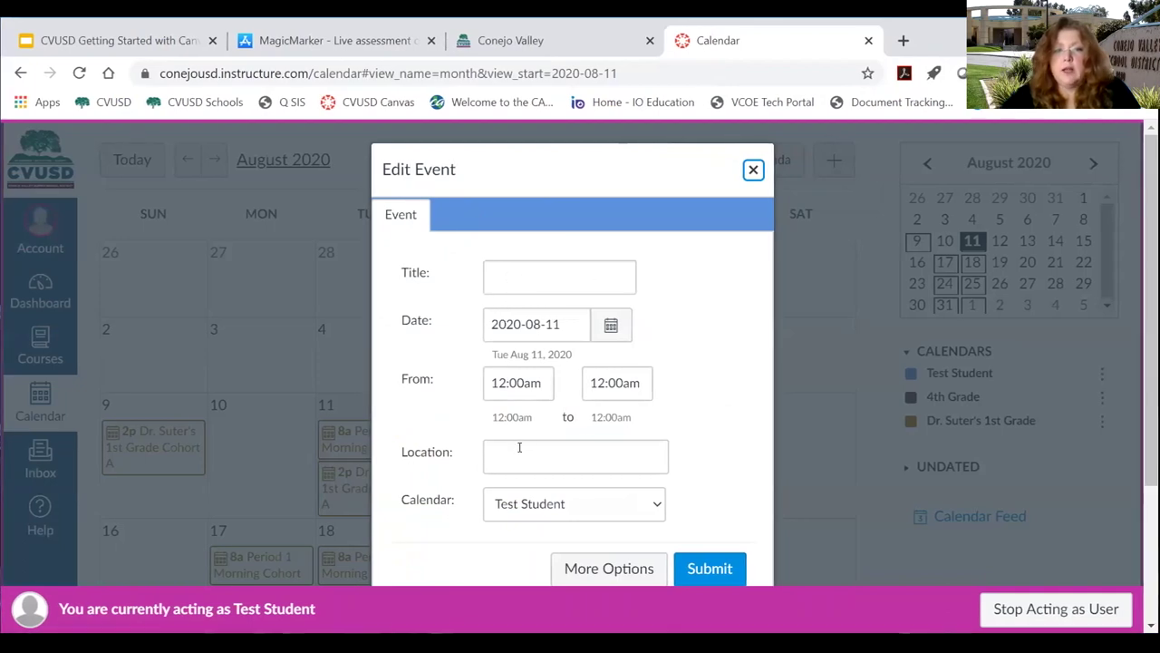
# Check the new event's Calendar choices without changing them and expand to the full event editor.
pyautogui.click(501, 279)
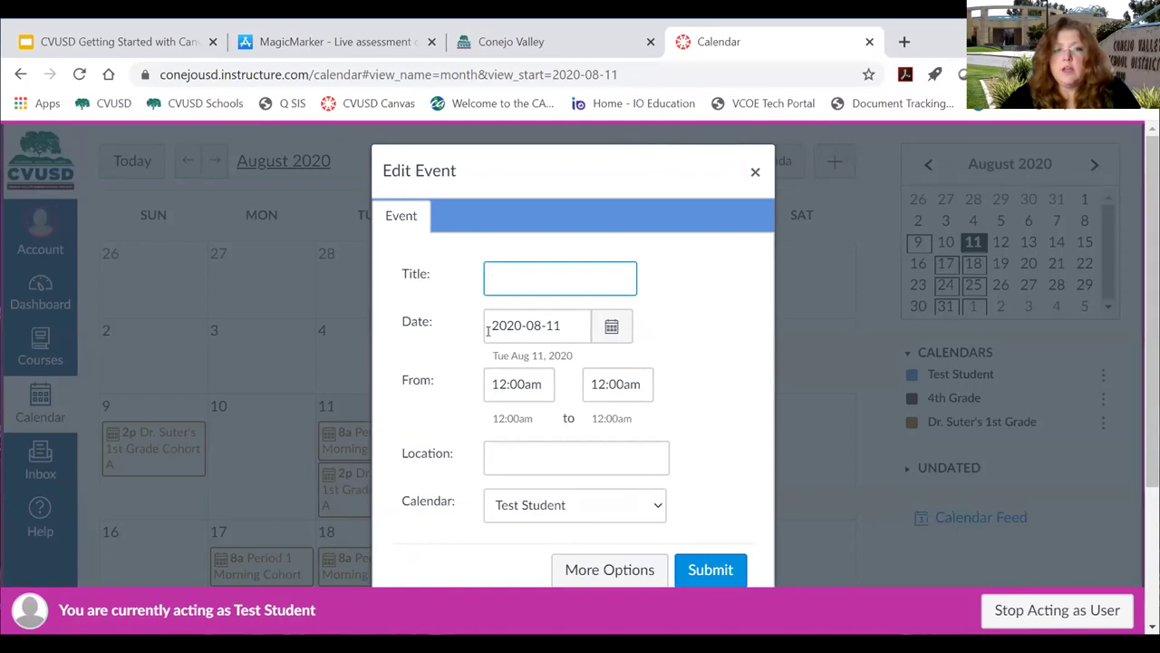
pyautogui.scroll(-1, 656, 424)
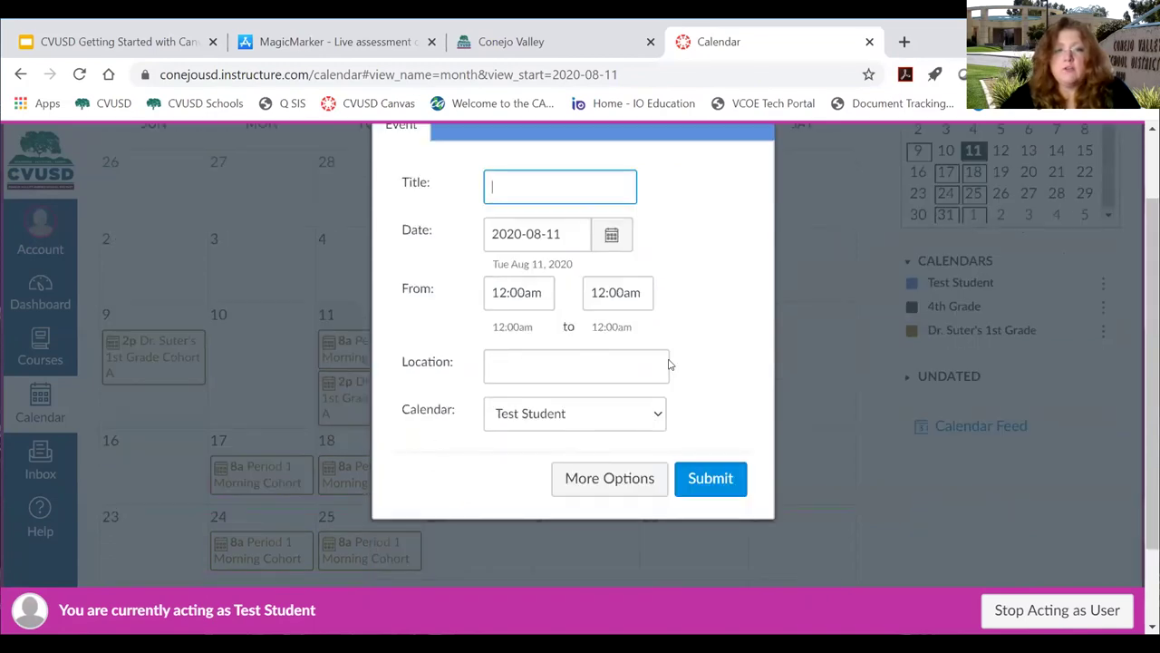
pyautogui.click(537, 422)
pyautogui.click(549, 416)
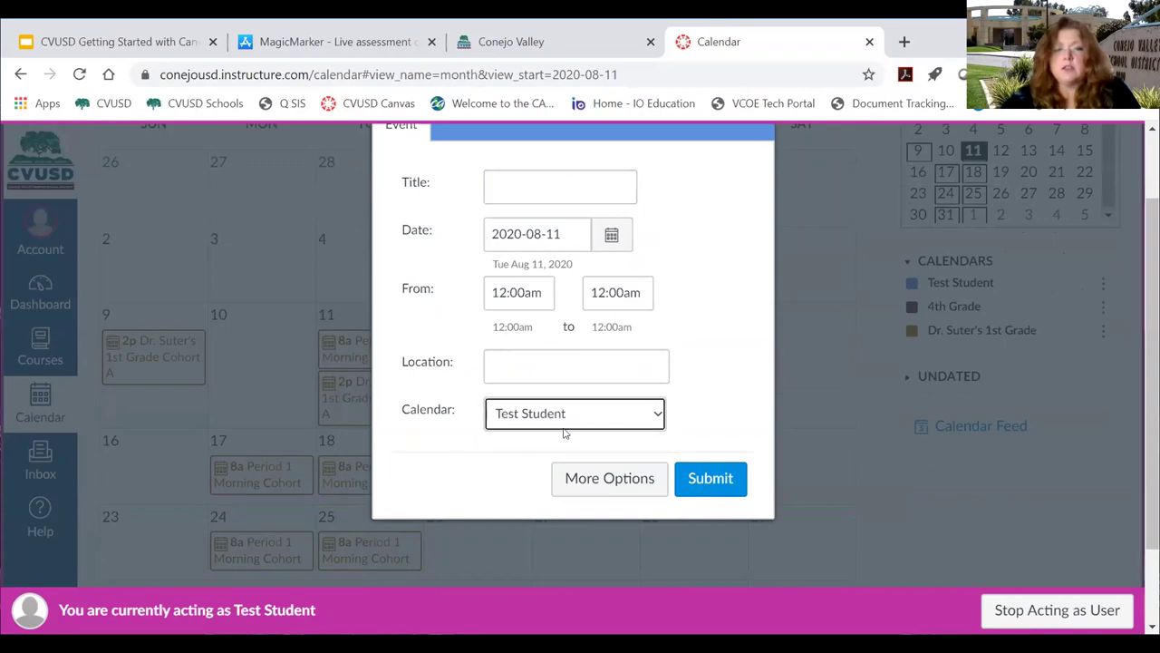
pyautogui.click(607, 480)
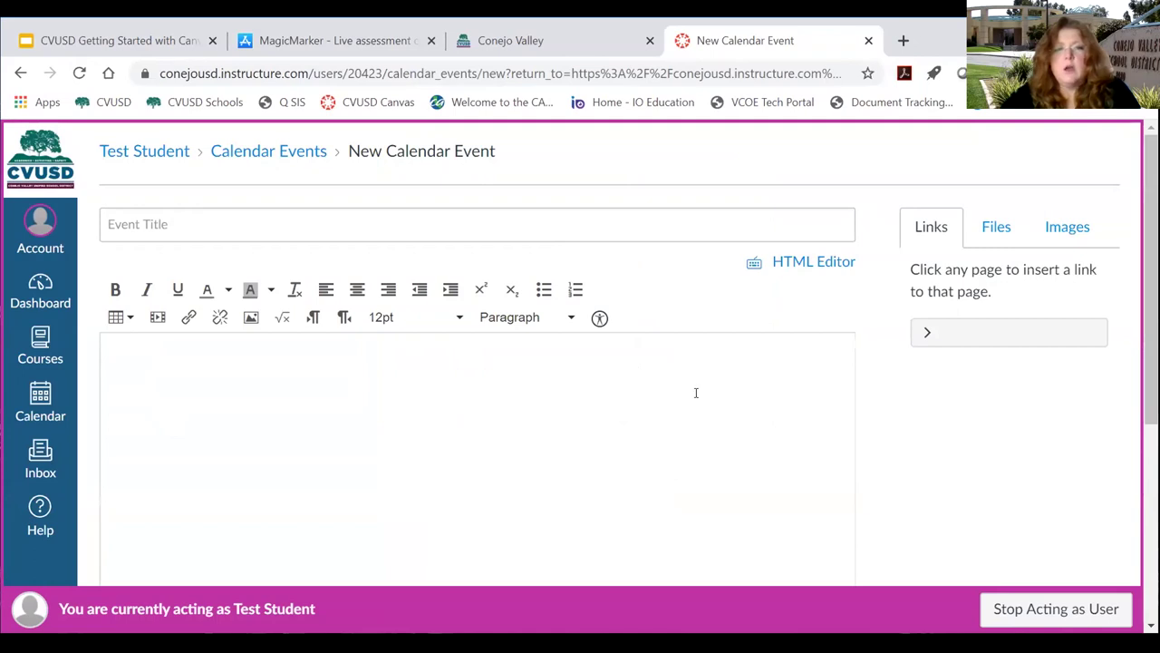
# Scroll through the New Calendar Event page and cancel it without adding any event.
pyautogui.scroll(-1, 695, 391)
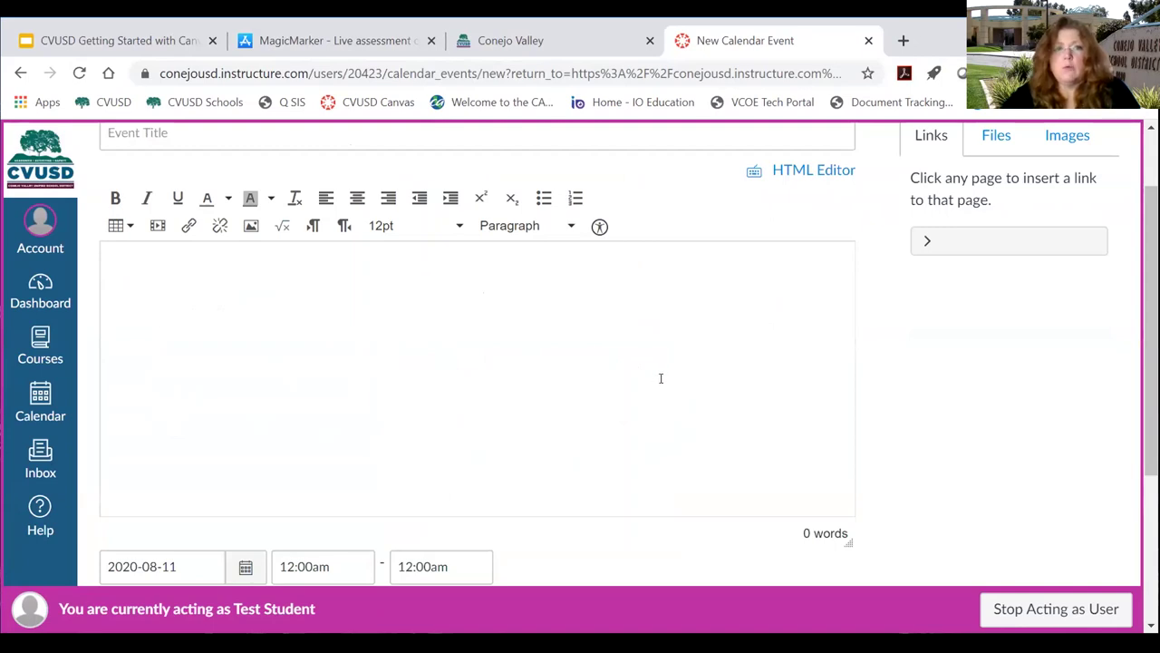
pyautogui.scroll(1, 659, 369)
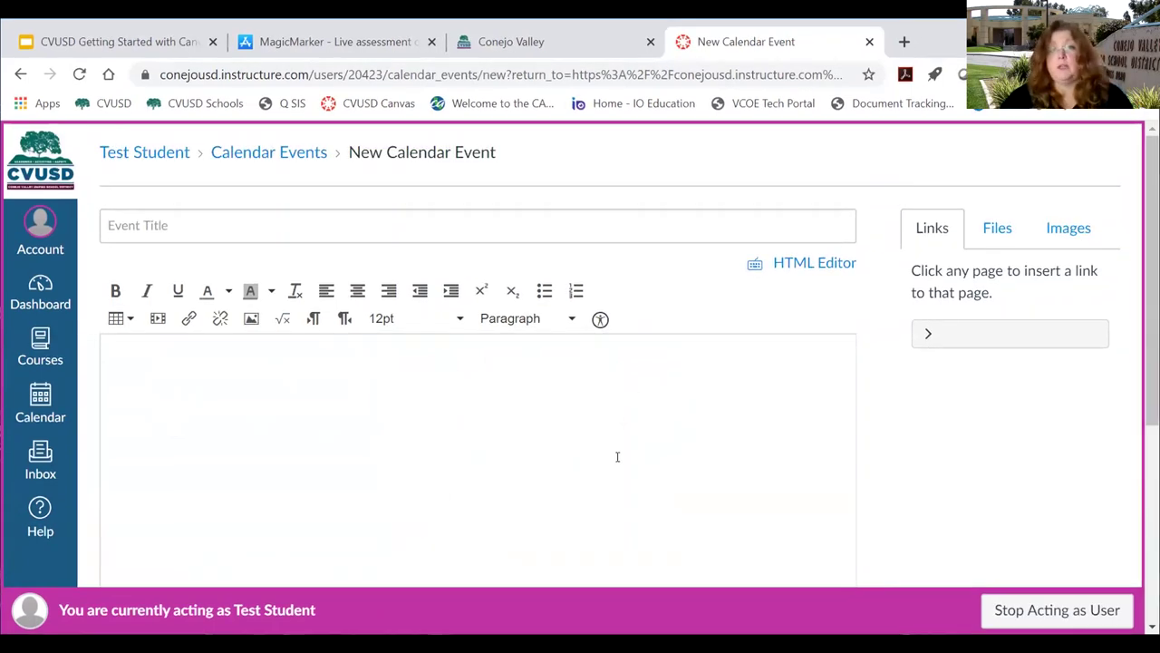
pyautogui.scroll(-1, 599, 416)
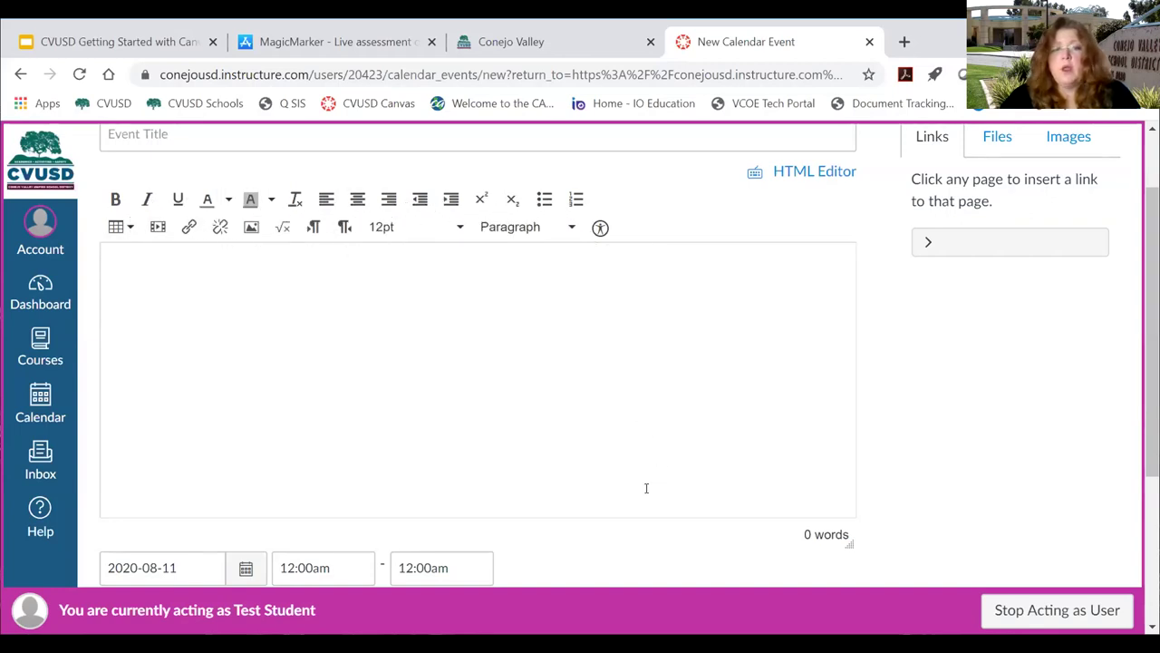
pyautogui.scroll(-1, 645, 487)
pyautogui.scroll(-2, 564, 470)
pyautogui.click(697, 511)
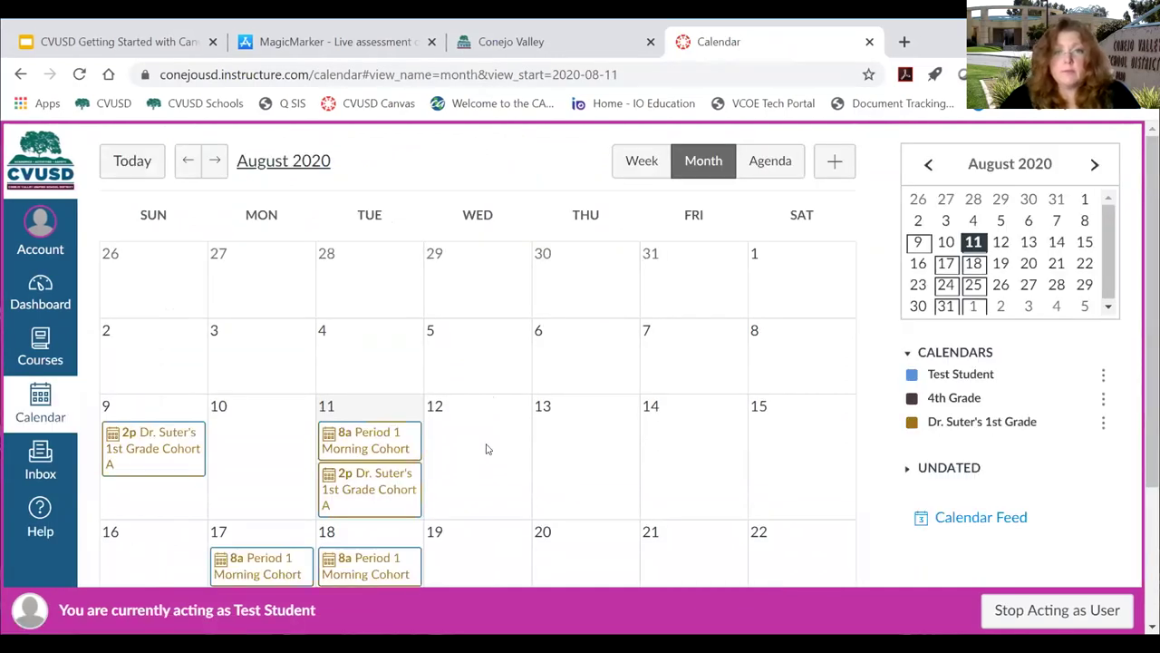
pyautogui.scroll(-2, 486, 448)
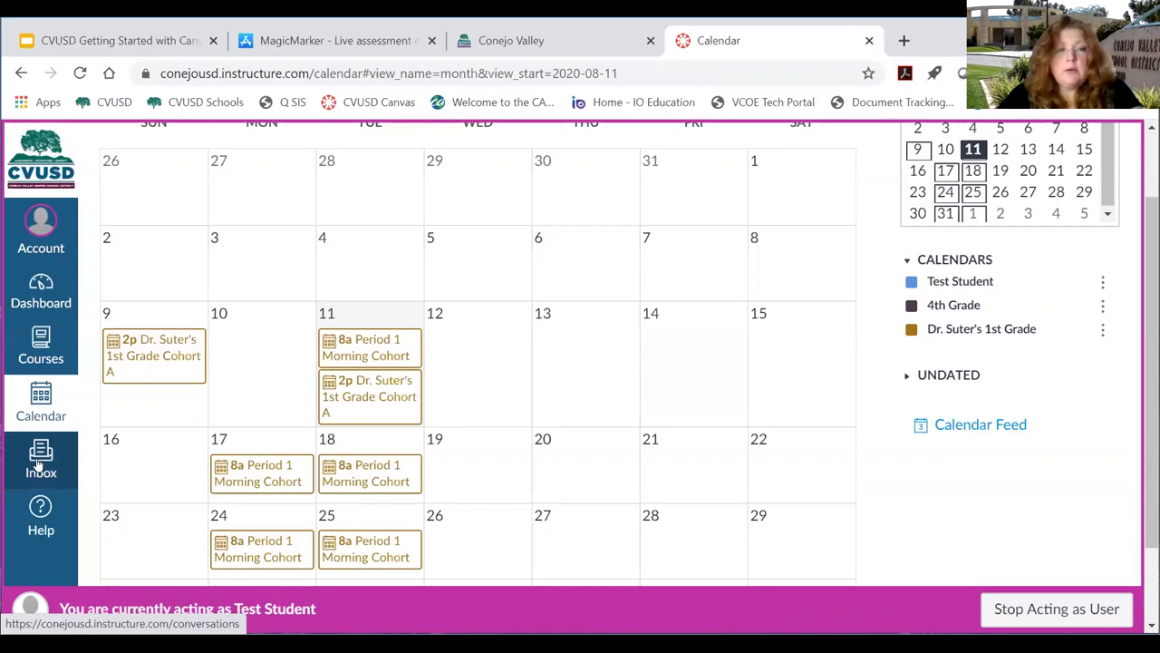
# Open Test Student's Inbox from the Canvas global navigation.
pyautogui.click(38, 464)
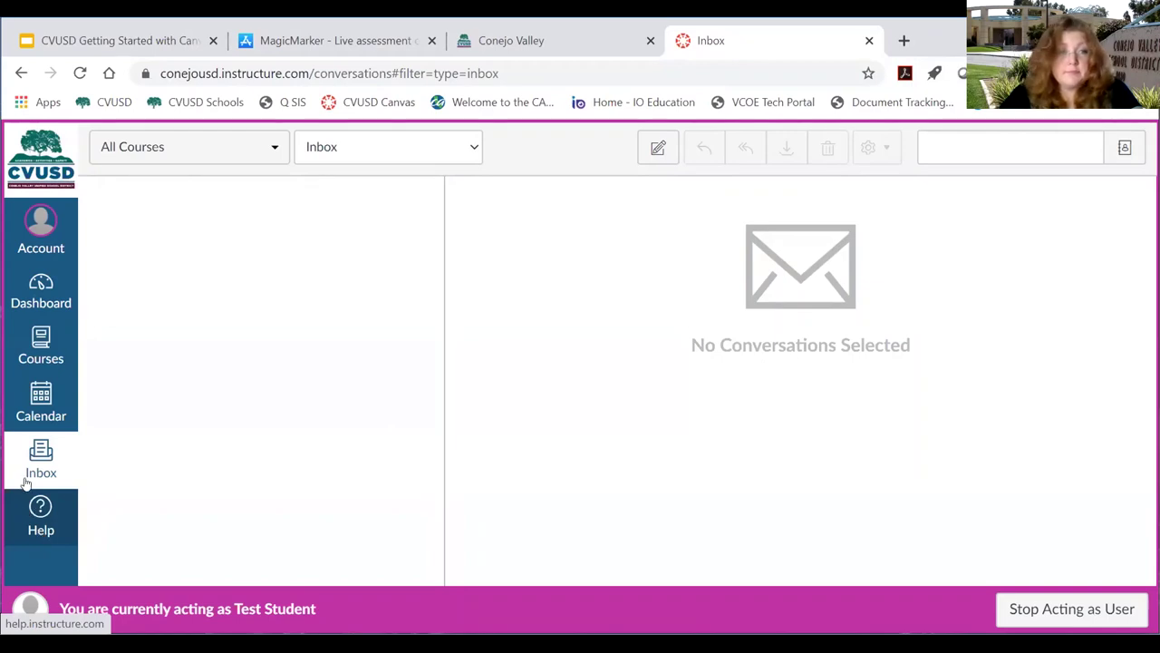
# Go to Test Student's Dashboard and open the Dr. Suter's 1st Grade course card.
pyautogui.click(33, 296)
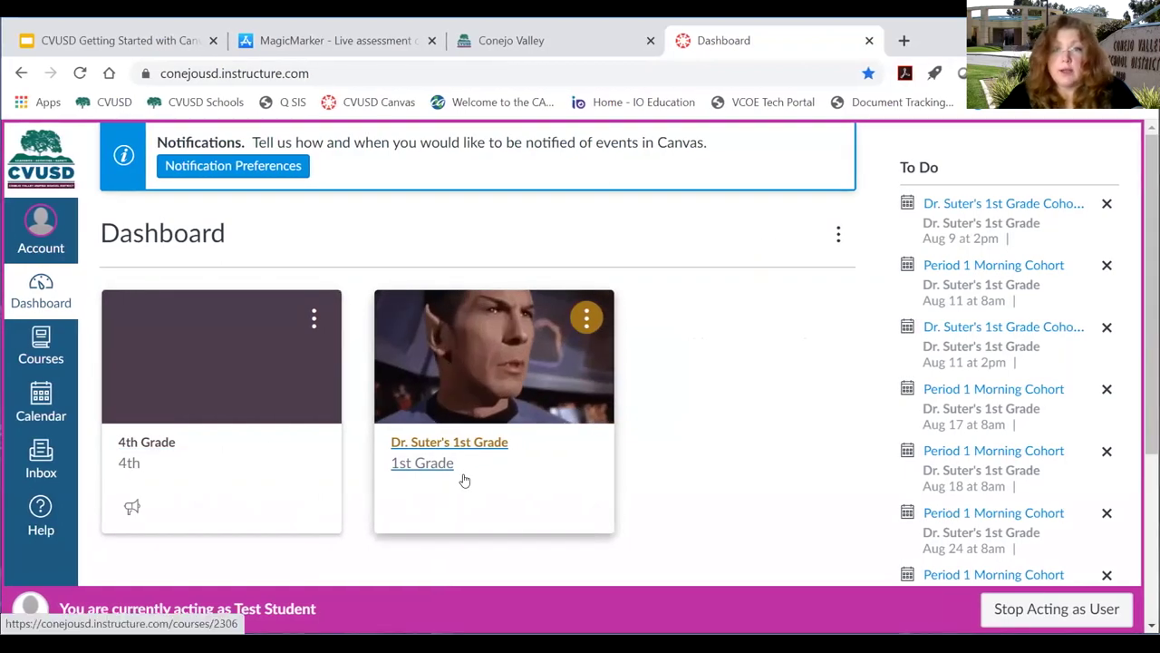
pyautogui.click(422, 445)
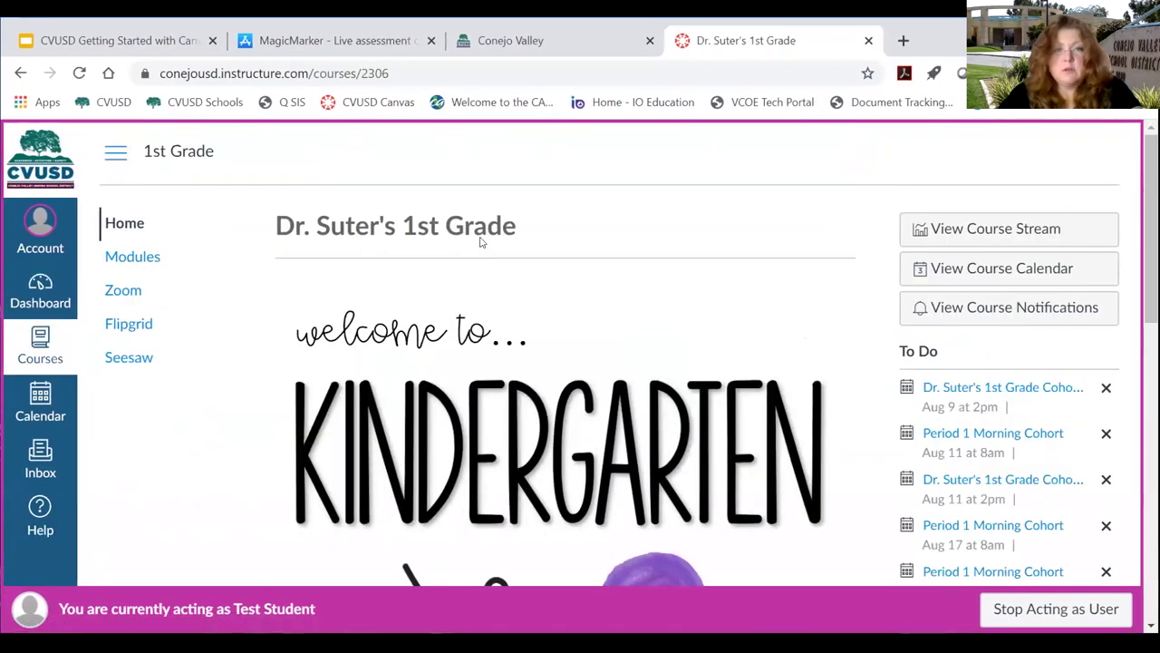
pyautogui.scroll(-2, 601, 345)
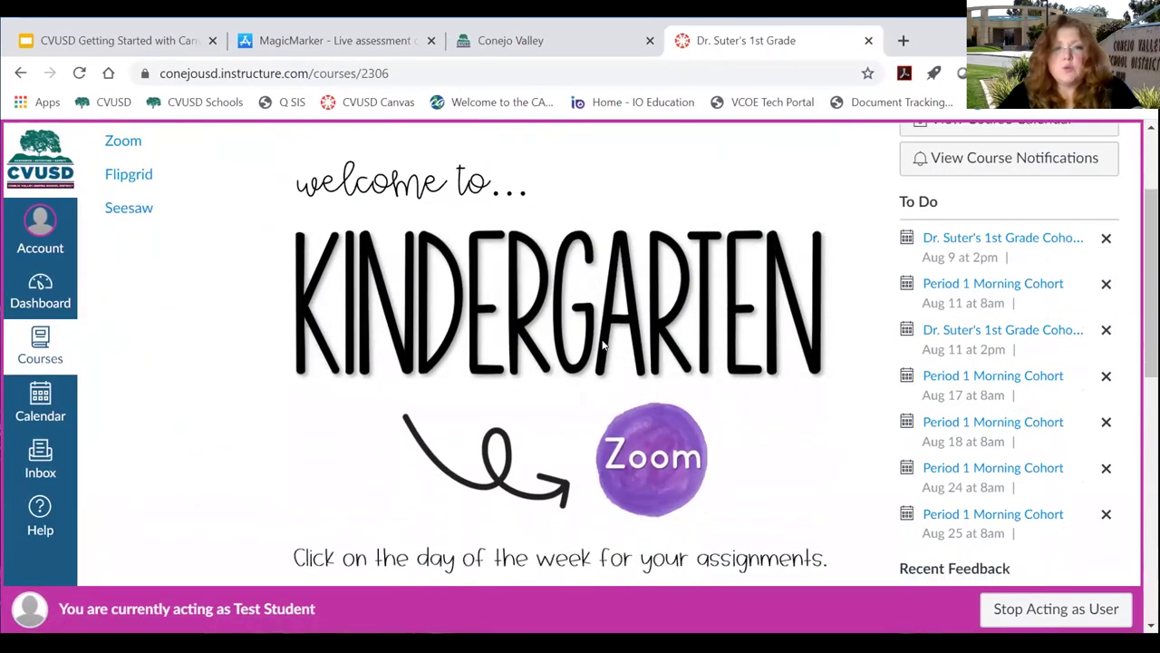
pyautogui.scroll(-3, 601, 344)
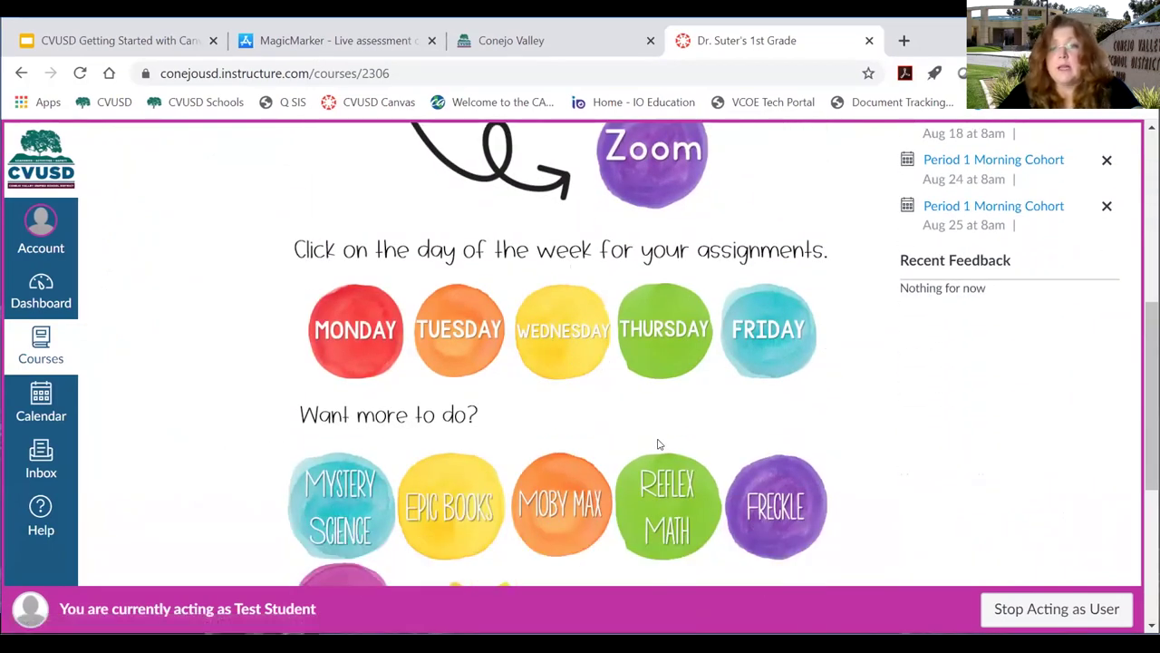
pyautogui.scroll(4, 674, 440)
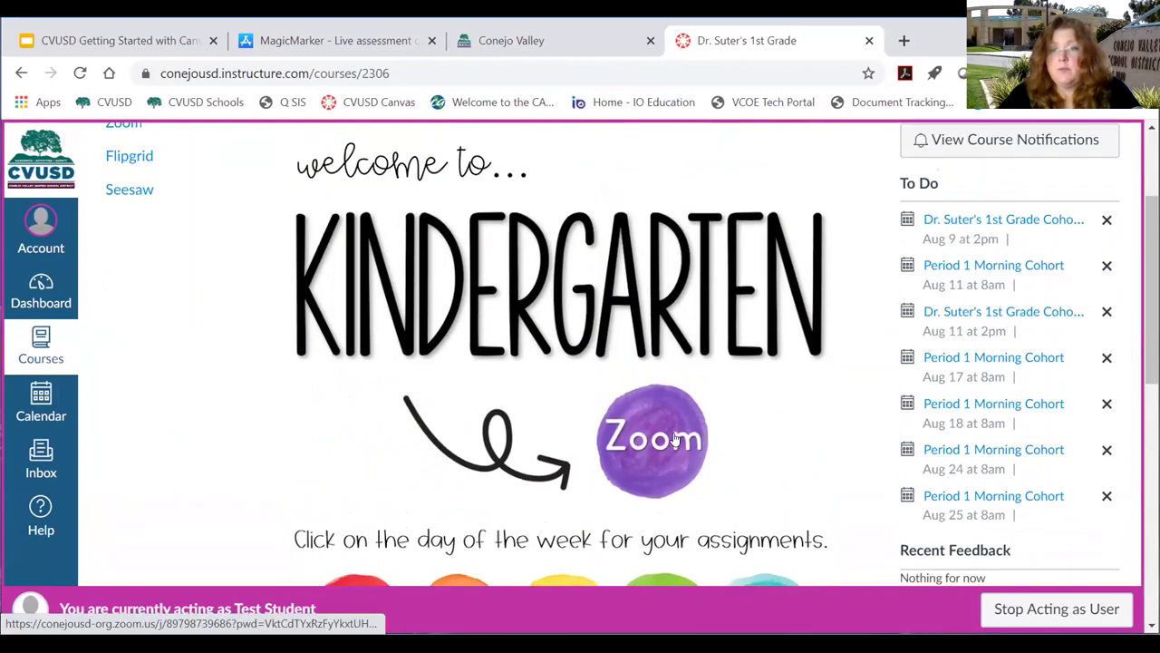
pyautogui.scroll(1, 671, 432)
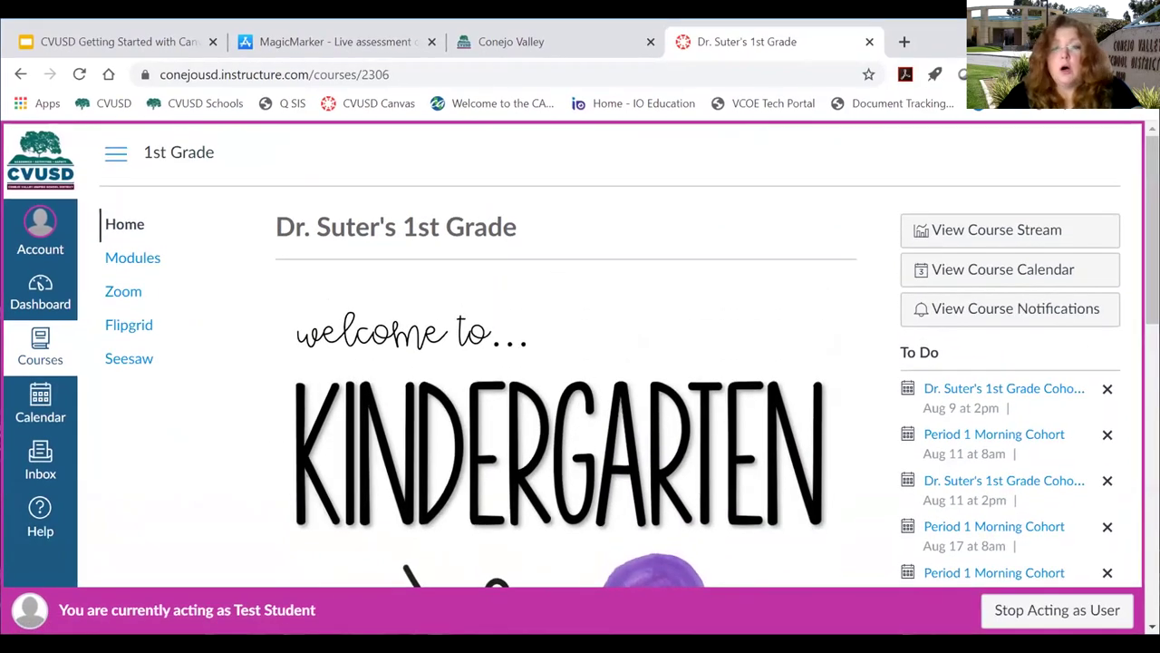
pyautogui.moveTo(899, 353); pyautogui.dragTo(946, 350)
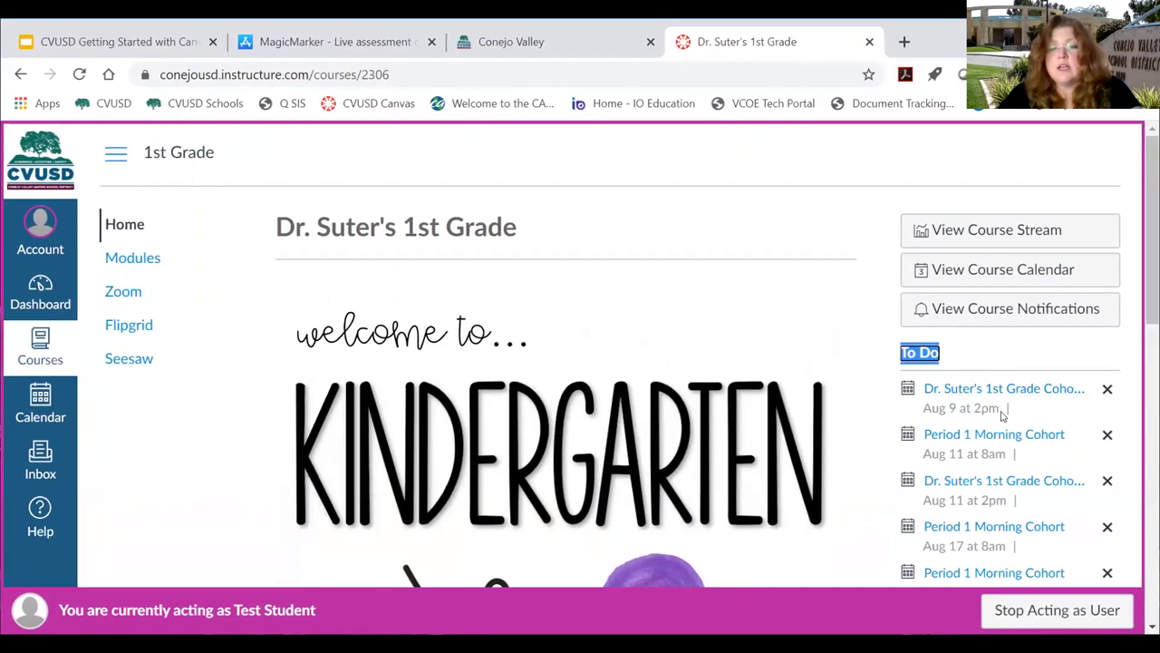
pyautogui.scroll(-1, 986, 385)
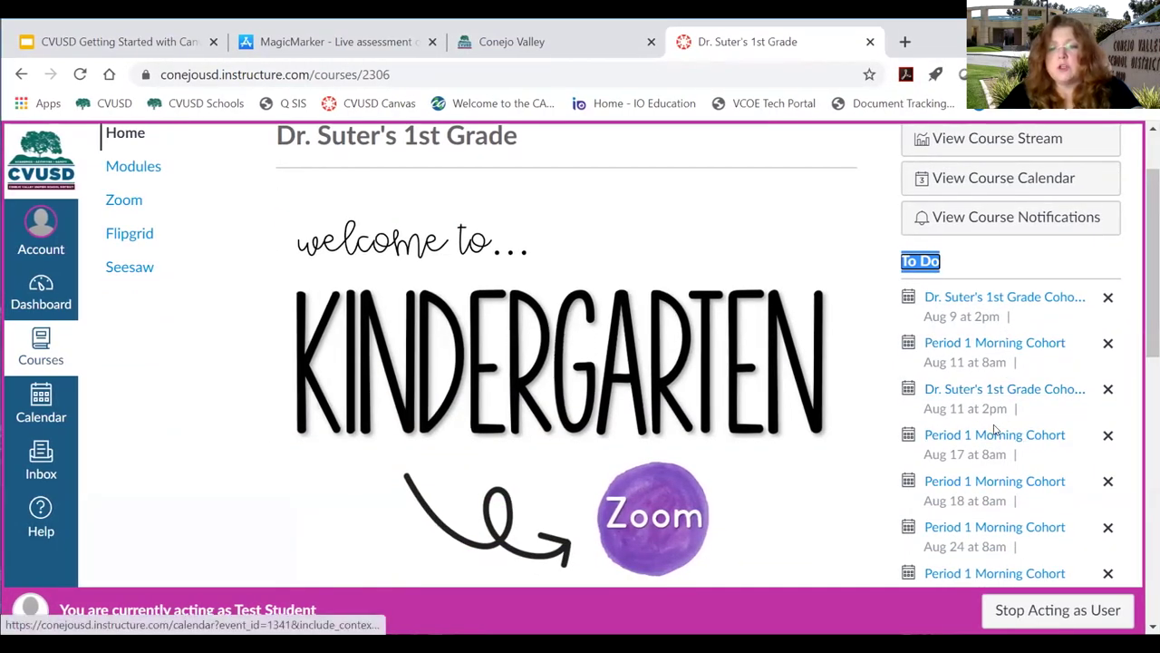
pyautogui.scroll(-1, 1006, 426)
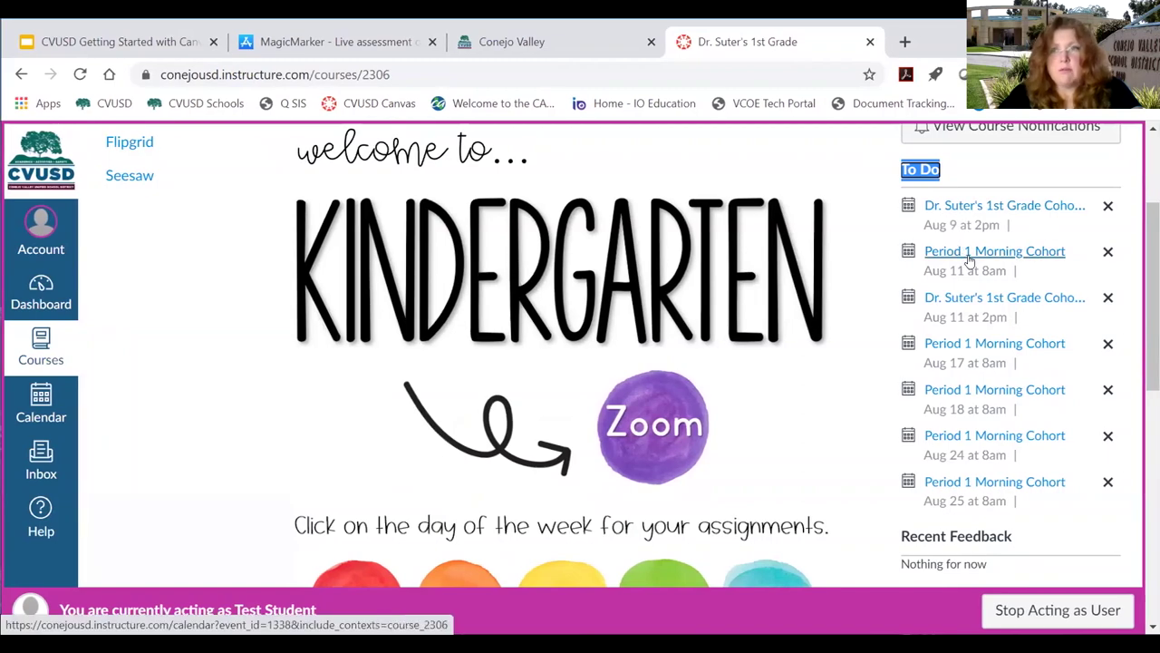
pyautogui.scroll(1, 421, 454)
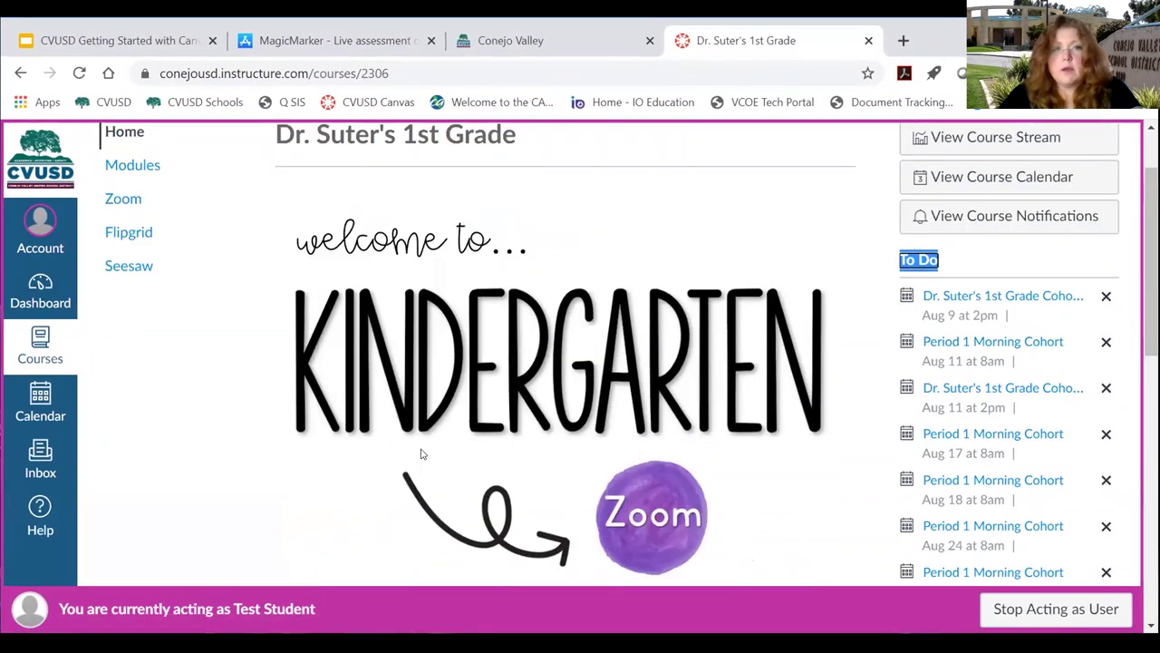
pyautogui.scroll(1, 421, 453)
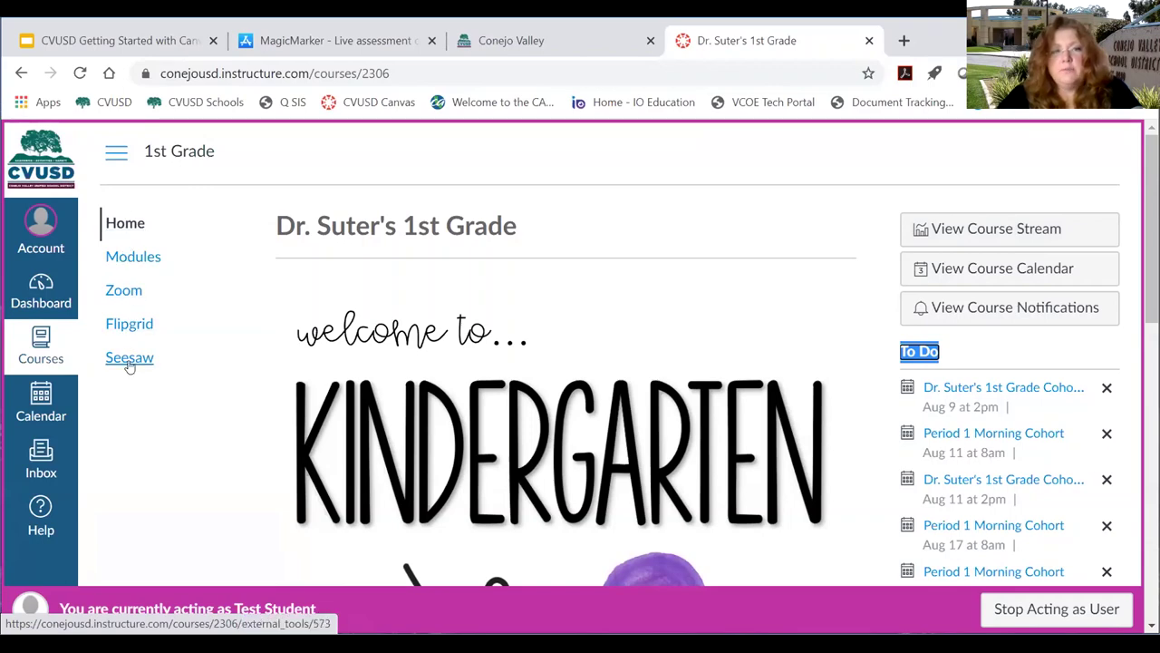
pyautogui.moveTo(272, 228); pyautogui.dragTo(557, 220)
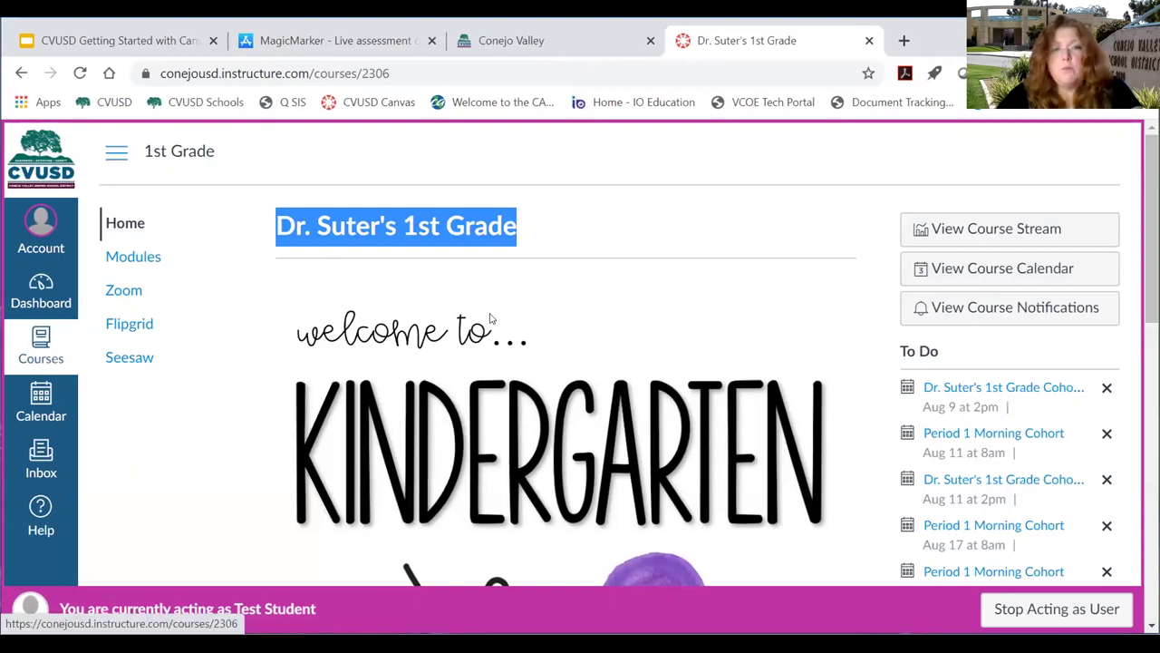
pyautogui.scroll(-3, 544, 353)
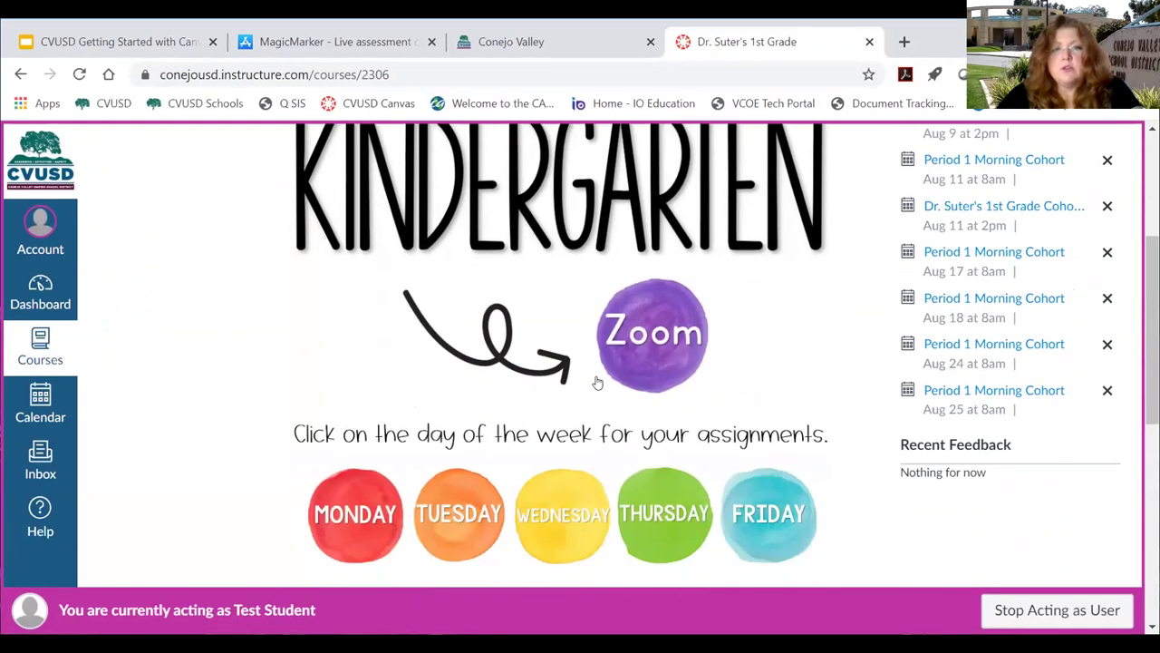
pyautogui.scroll(-1, 594, 380)
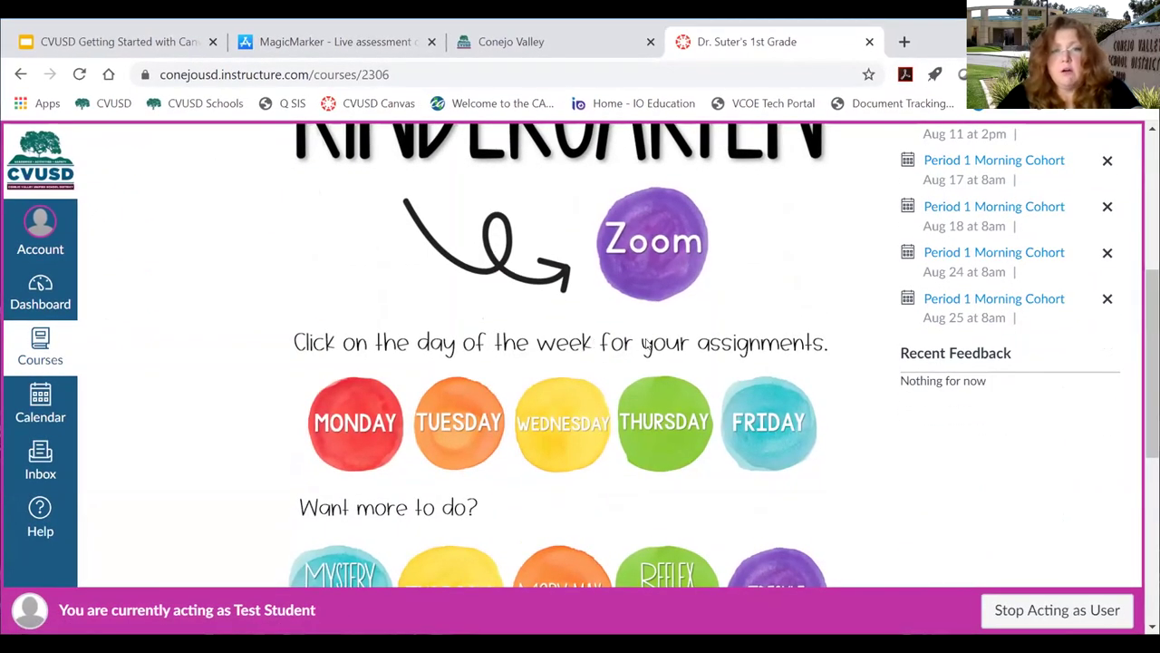
pyautogui.scroll(1, 599, 340)
pyautogui.scroll(1, 532, 365)
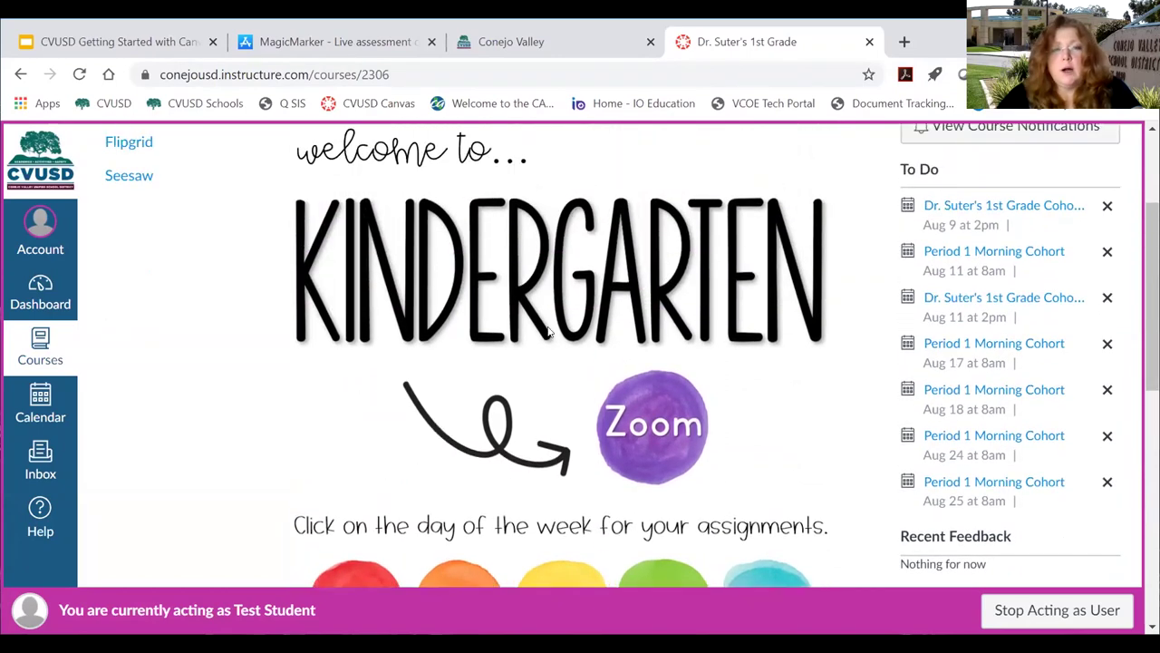
pyautogui.scroll(-1, 544, 367)
pyautogui.scroll(-1, 571, 367)
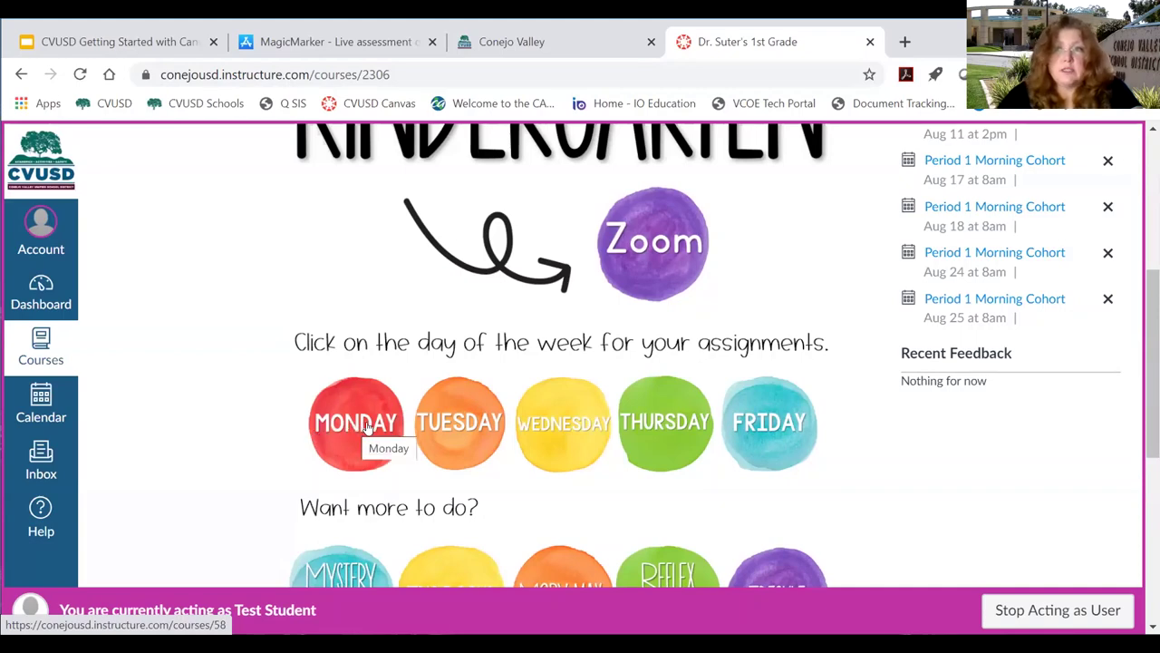
pyautogui.click(367, 427)
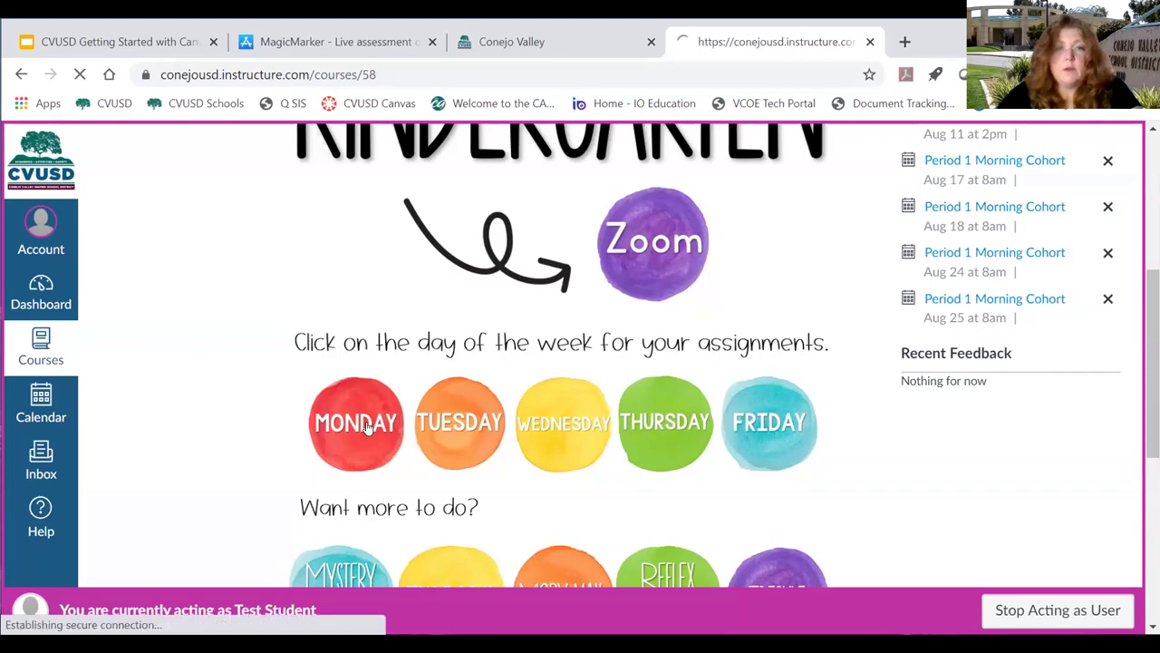
pyautogui.click(21, 74)
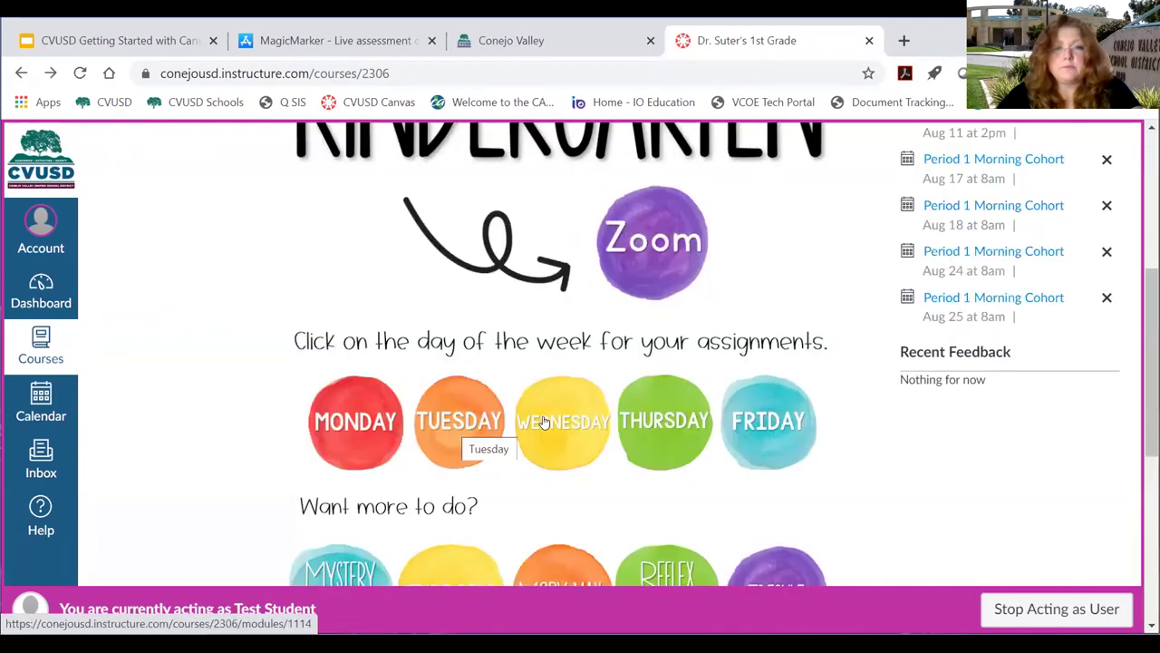
pyautogui.click(453, 429)
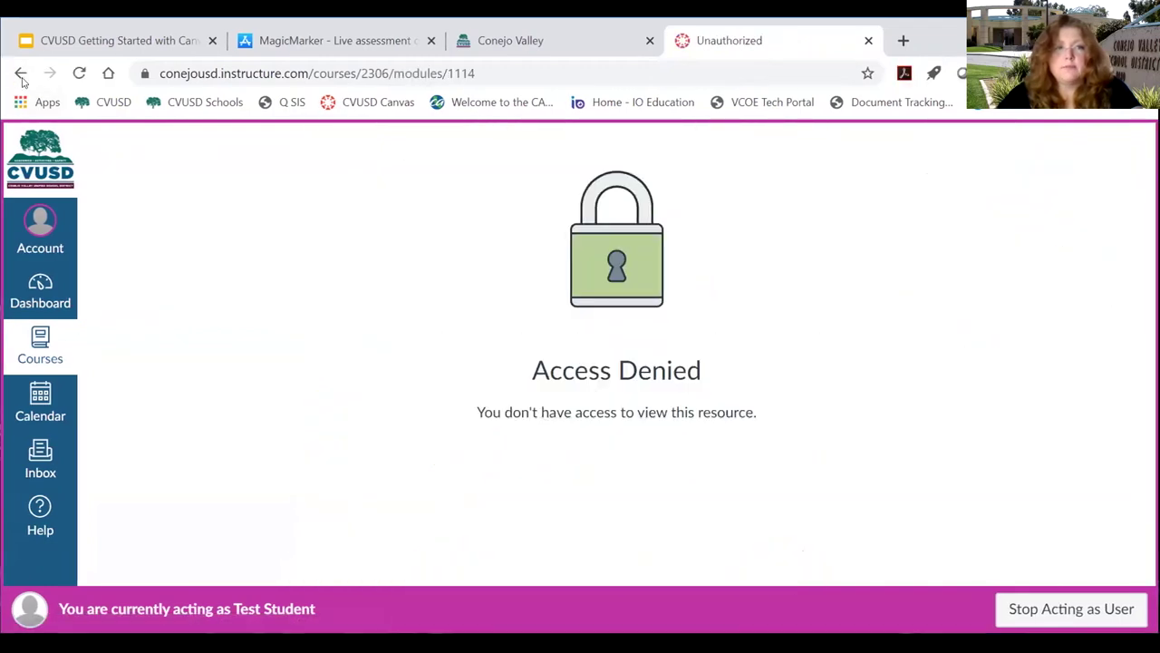
pyautogui.click(21, 73)
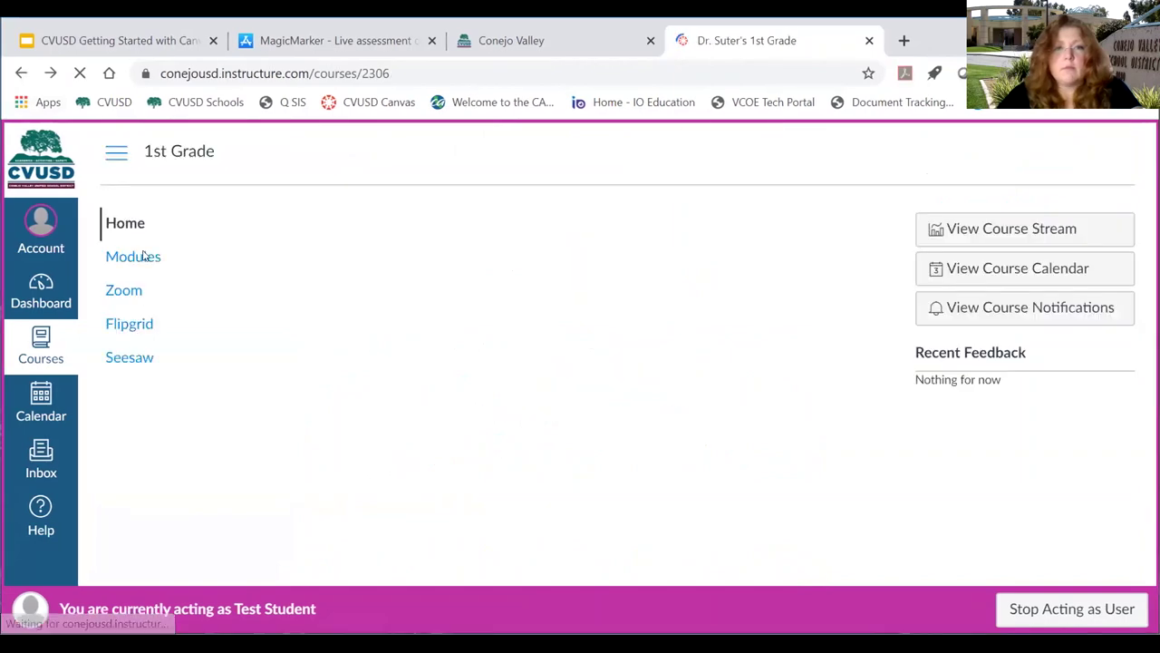
pyautogui.scroll(4, 156, 263)
# Open the Monday module's Welcome! page from Modules and advance to the next module item.
pyautogui.click(140, 262)
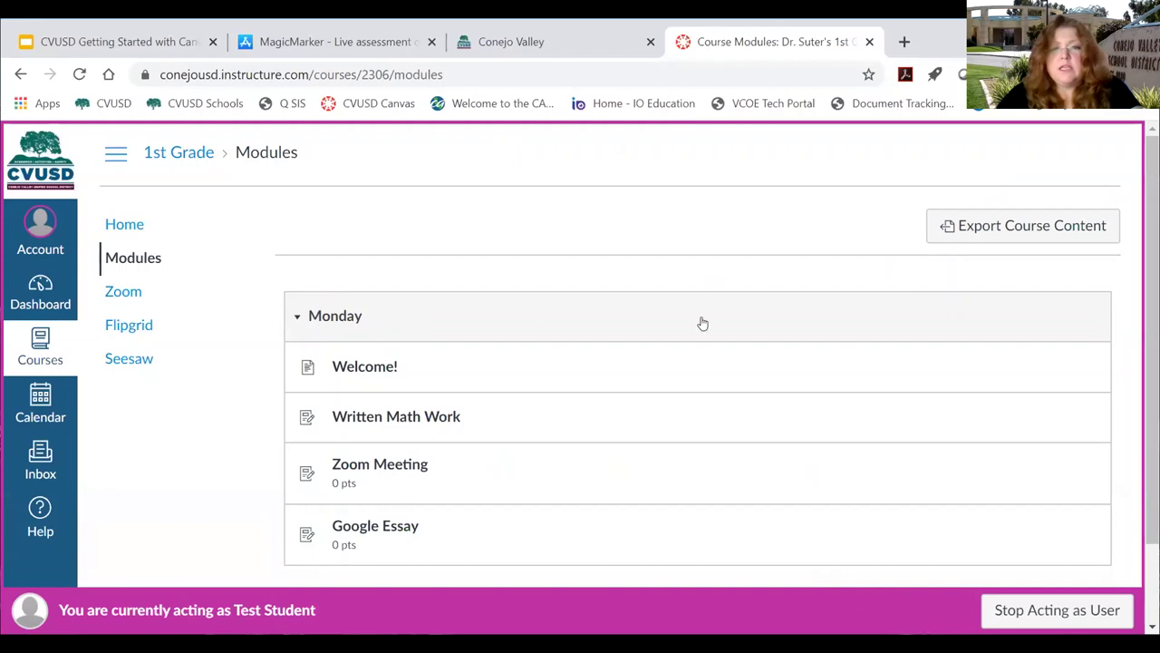
pyautogui.scroll(-1, 752, 327)
pyautogui.scroll(-2, 753, 326)
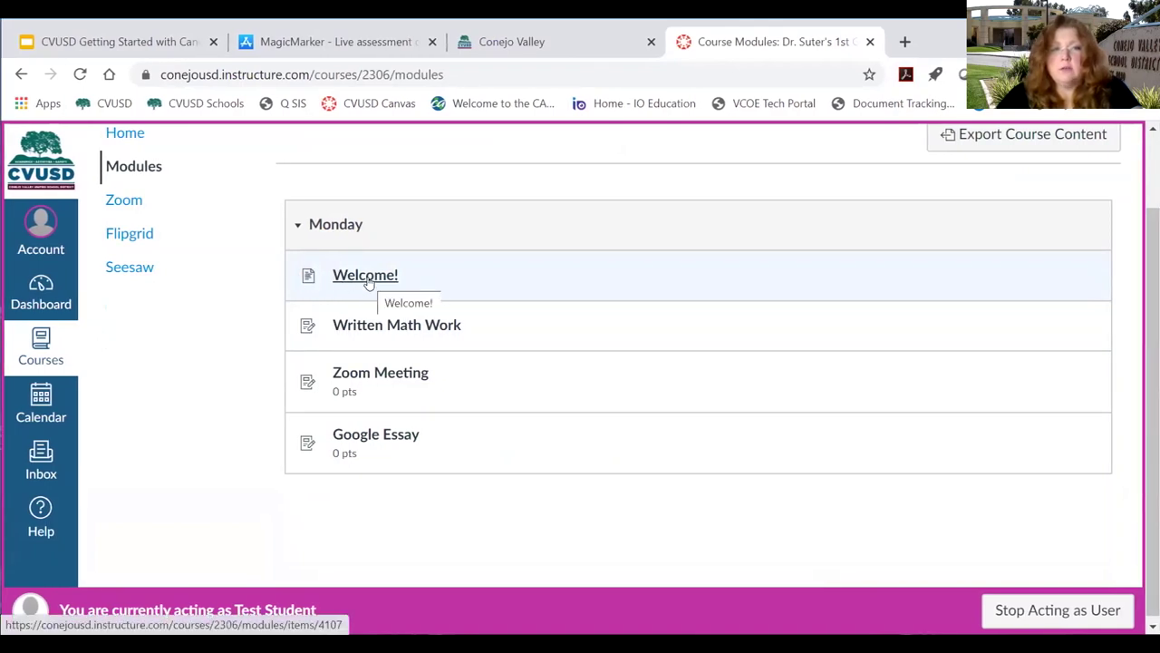
pyautogui.click(367, 276)
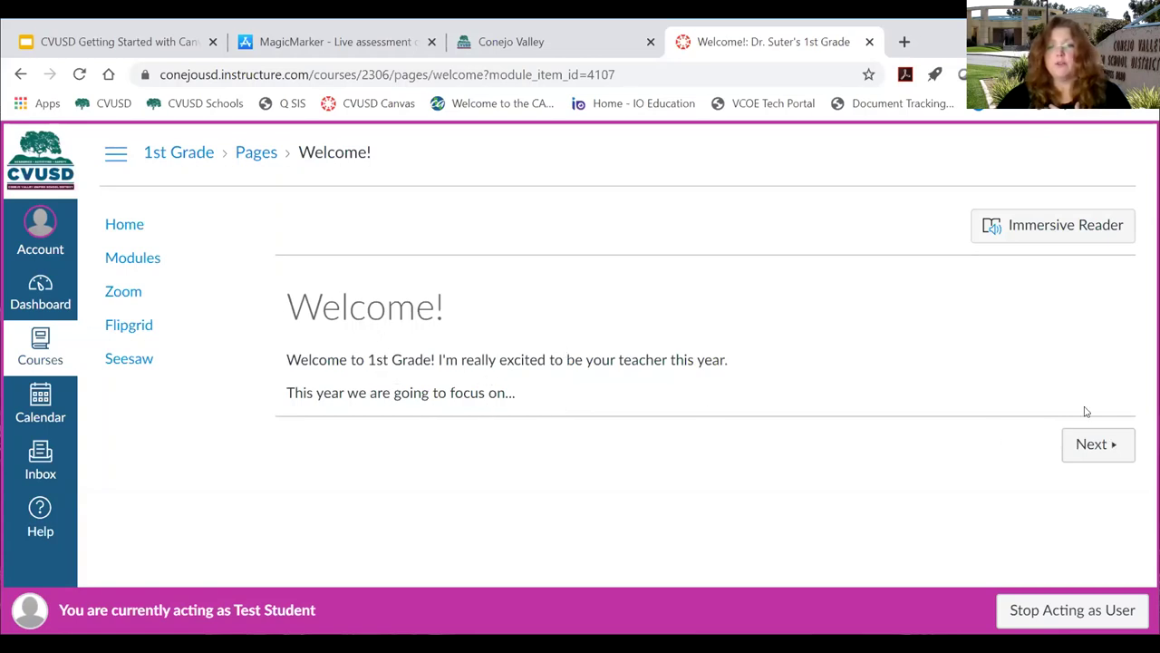
pyautogui.click(1093, 457)
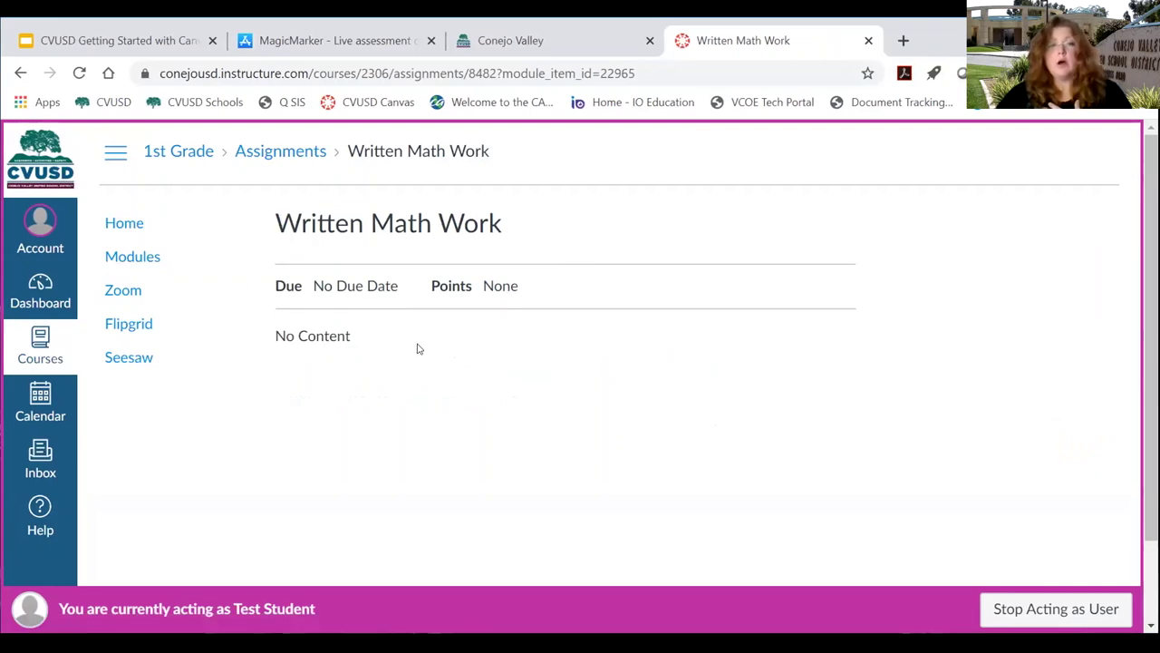
# Review Written Math Work, highlighting its No Content note, and advance to the Zoom Meeting item.
pyautogui.scroll(-1, 462, 379)
pyautogui.scroll(-2, 451, 360)
pyautogui.scroll(2, 413, 299)
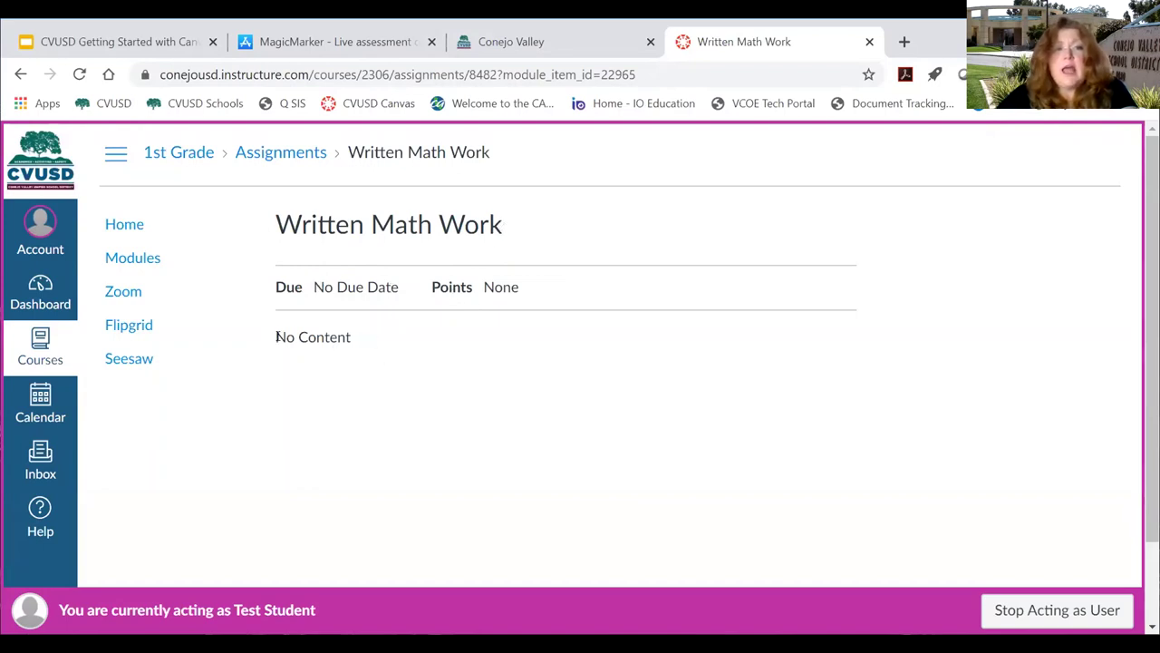
pyautogui.moveTo(272, 337); pyautogui.dragTo(365, 340)
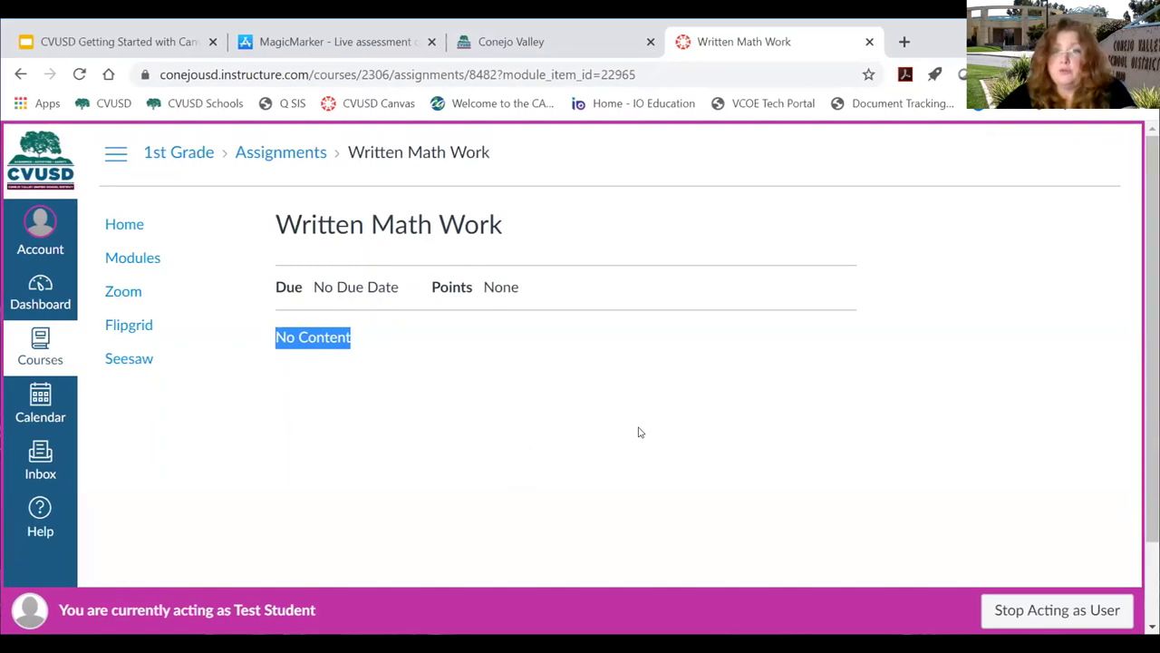
pyautogui.scroll(-2, 836, 438)
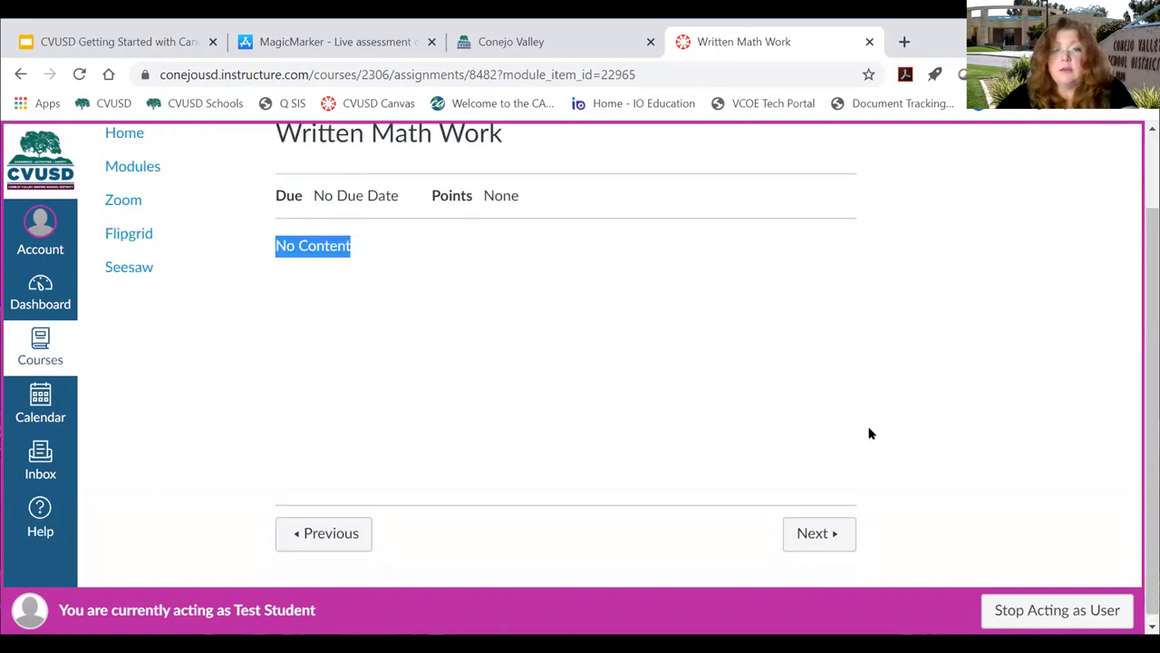
pyautogui.click(816, 534)
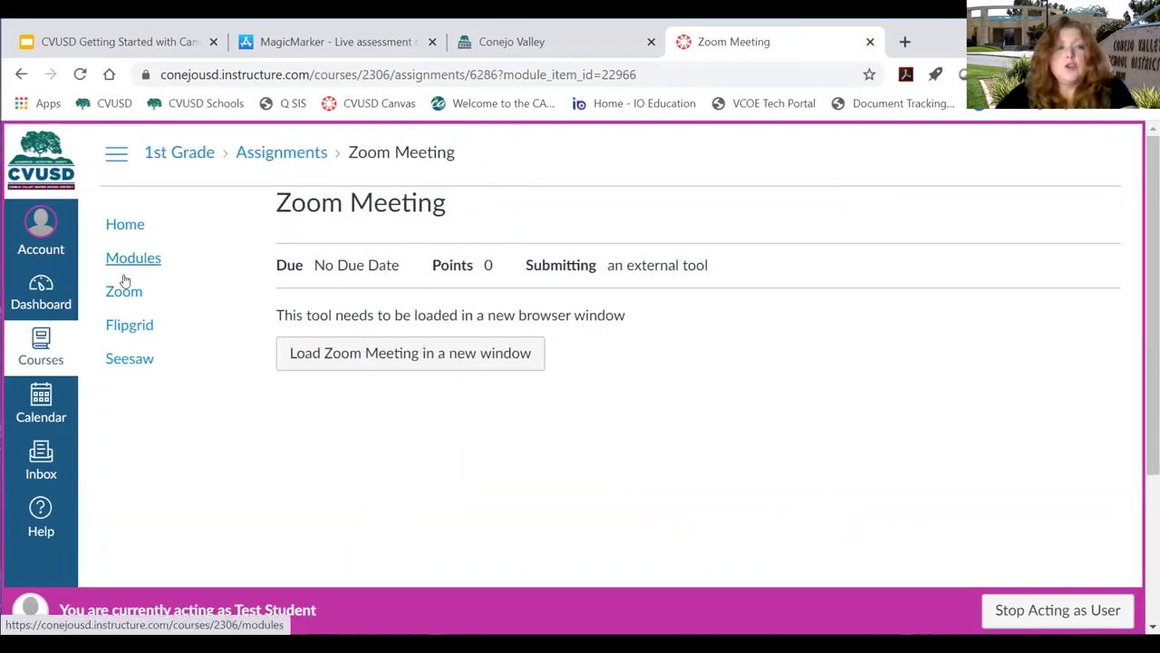
# Highlight the Zoom Meeting assignment title, then clear the highlight.
pyautogui.moveTo(278, 205); pyautogui.dragTo(455, 217)
pyautogui.click(455, 221)
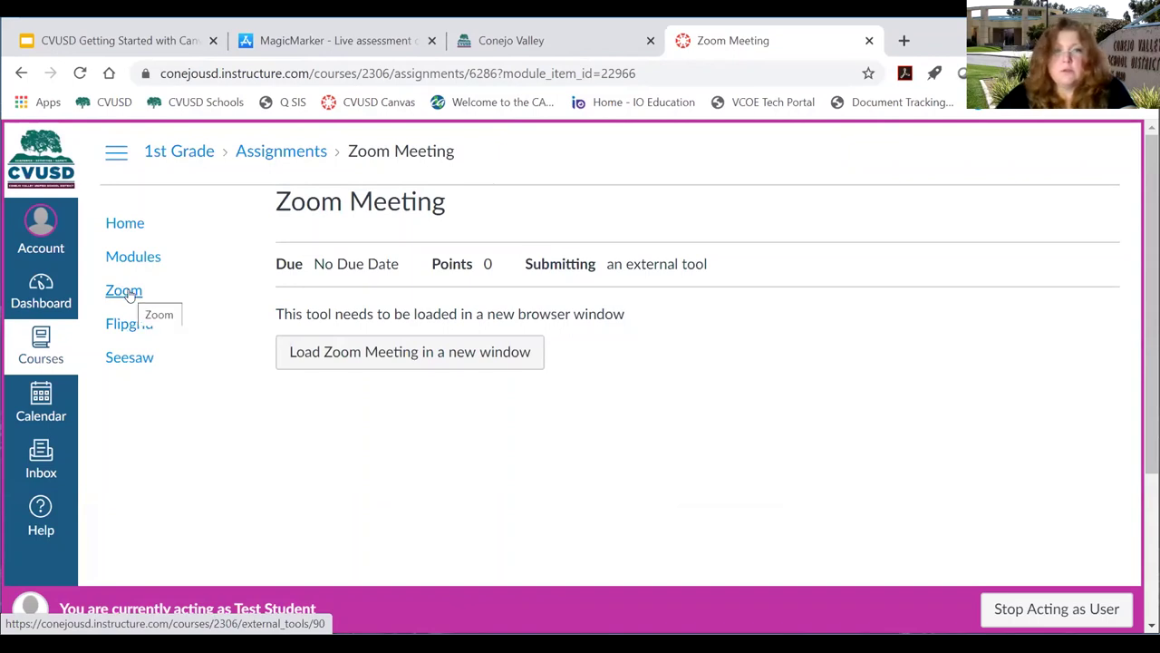
# Open the course Zoom page, try joining the Aug 17 Period 1 meeting, and view Cloud Recordings.
pyautogui.click(124, 290)
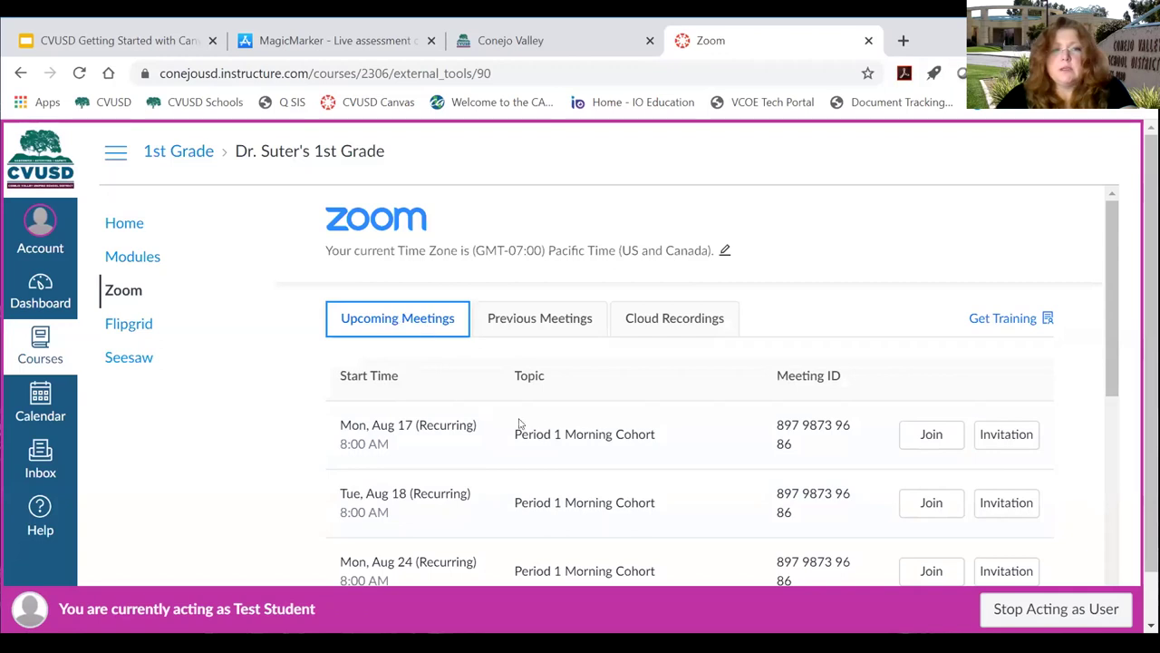
pyautogui.scroll(-1, 529, 433)
pyautogui.scroll(-1, 580, 402)
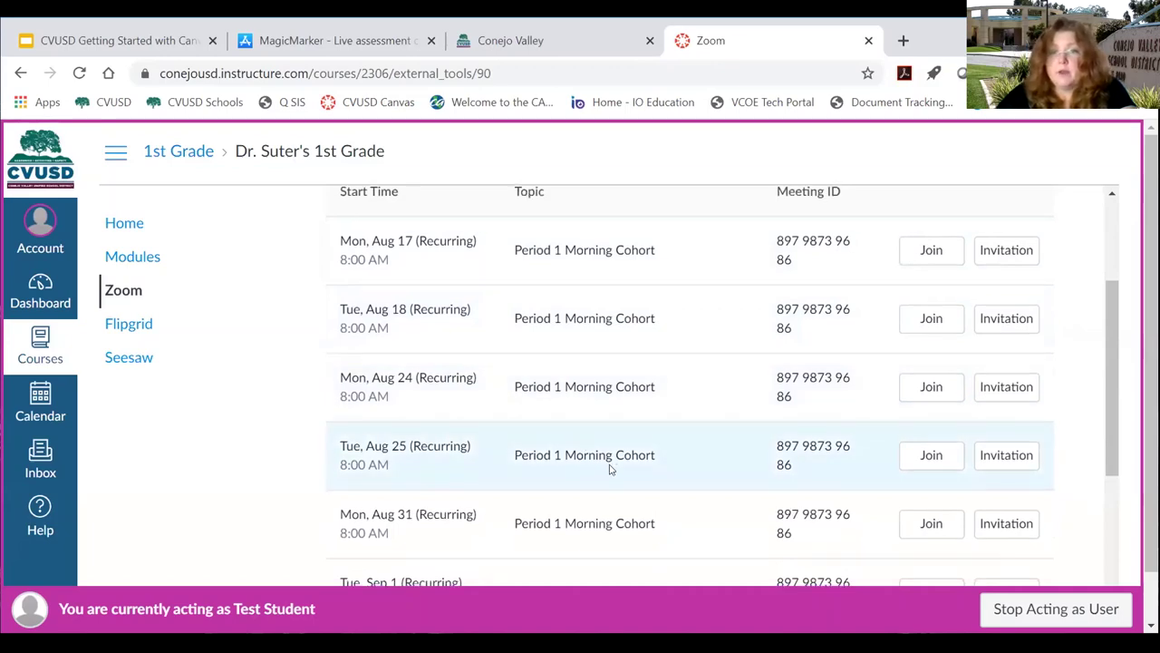
pyautogui.scroll(-1, 611, 462)
pyautogui.scroll(1, 653, 430)
pyautogui.scroll(1, 601, 339)
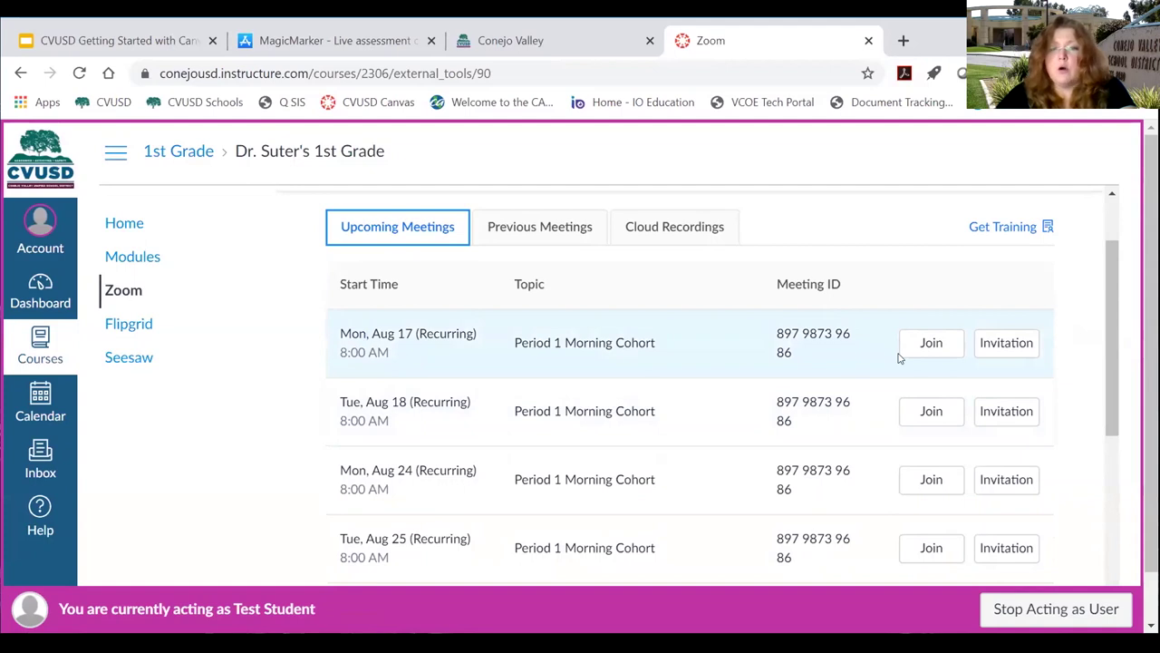
pyautogui.click(922, 340)
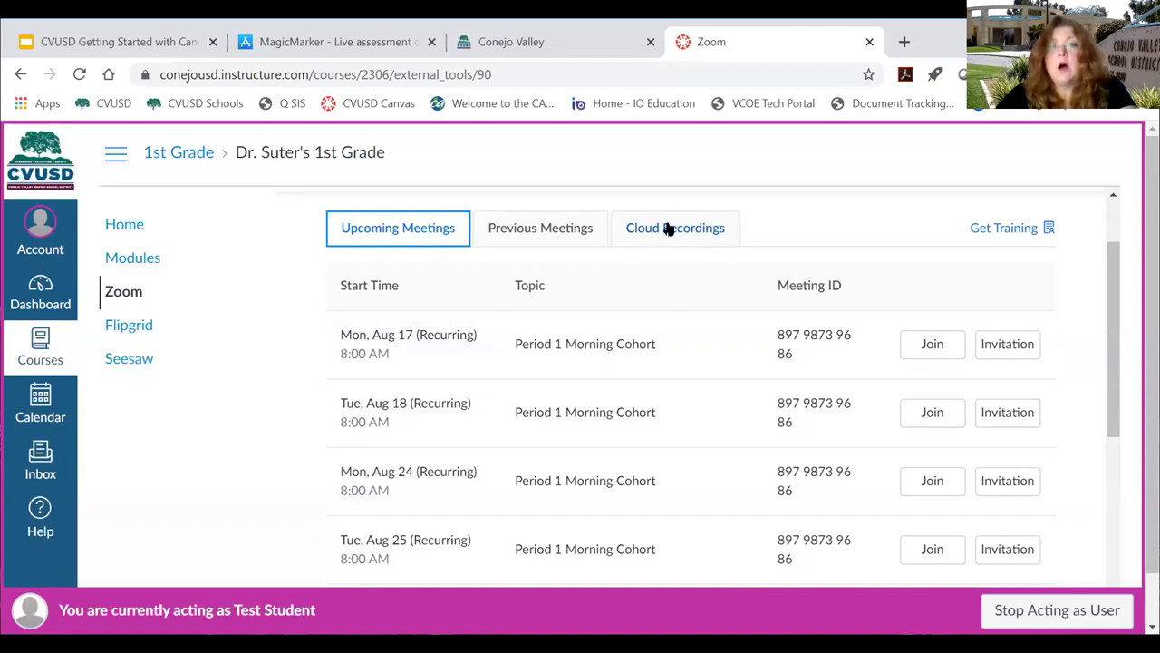
pyautogui.click(688, 227)
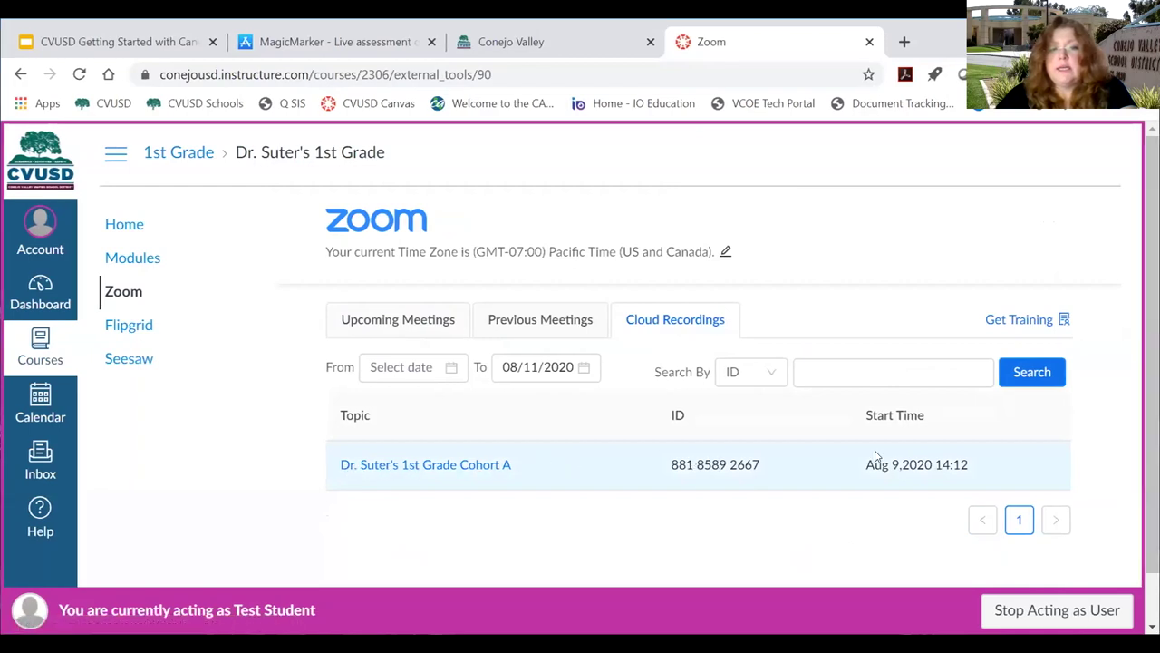
pyautogui.moveTo(865, 464); pyautogui.dragTo(972, 464)
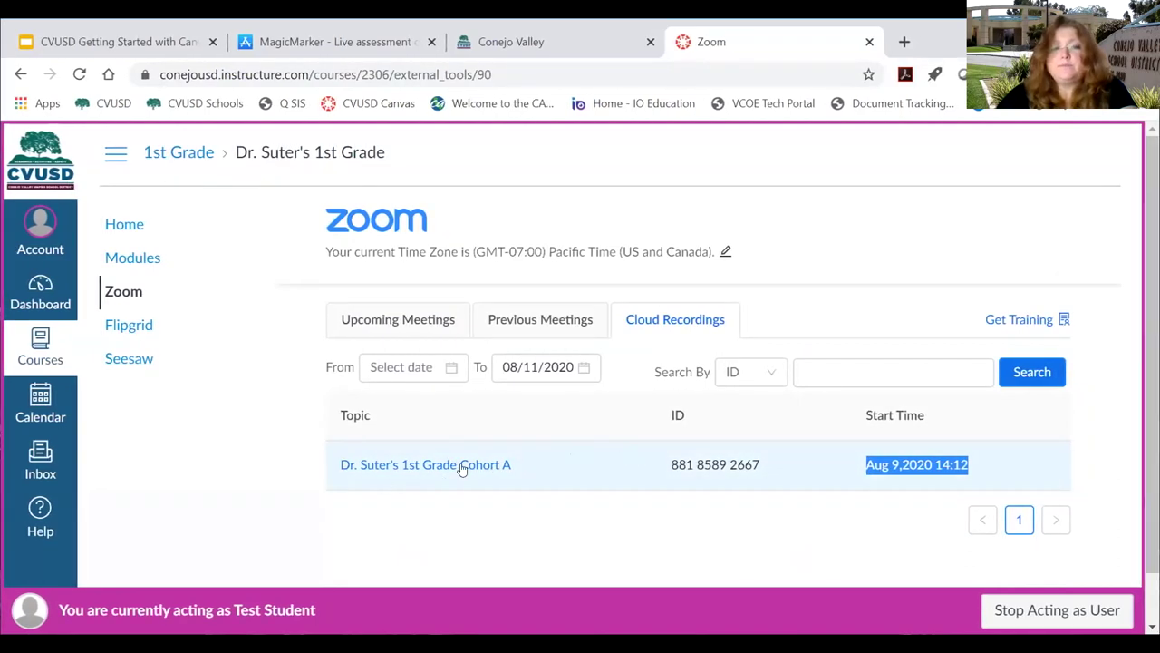
# View the Cohort A recording's details, play Recording-1, then close the player tab.
pyautogui.click(434, 466)
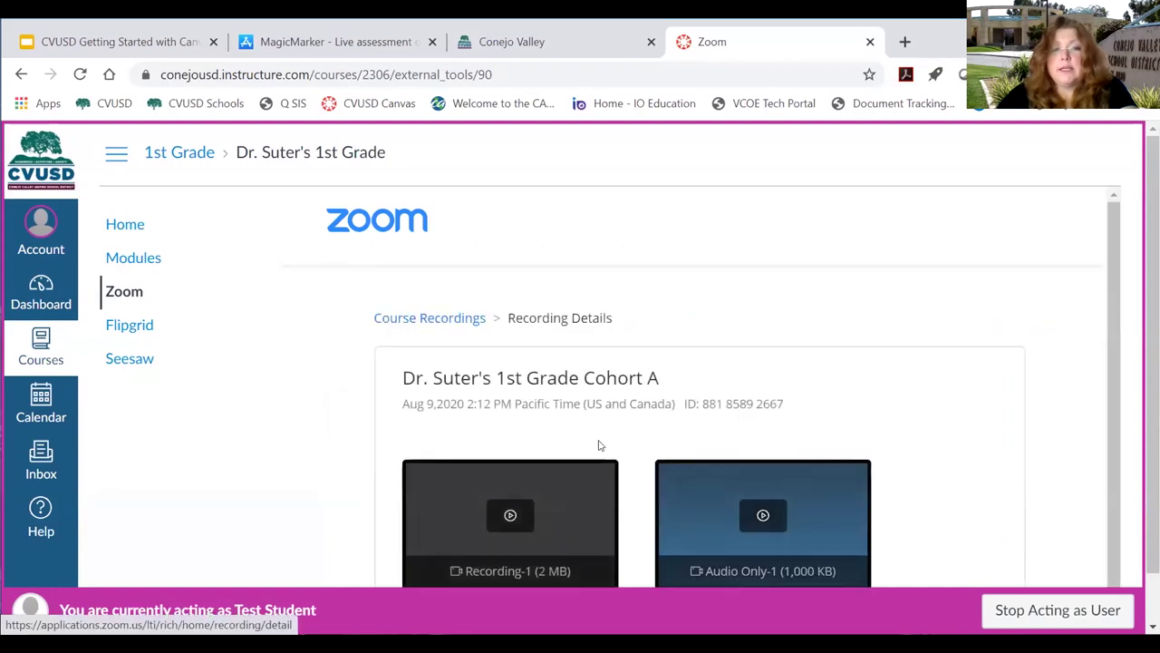
pyautogui.scroll(-1, 635, 403)
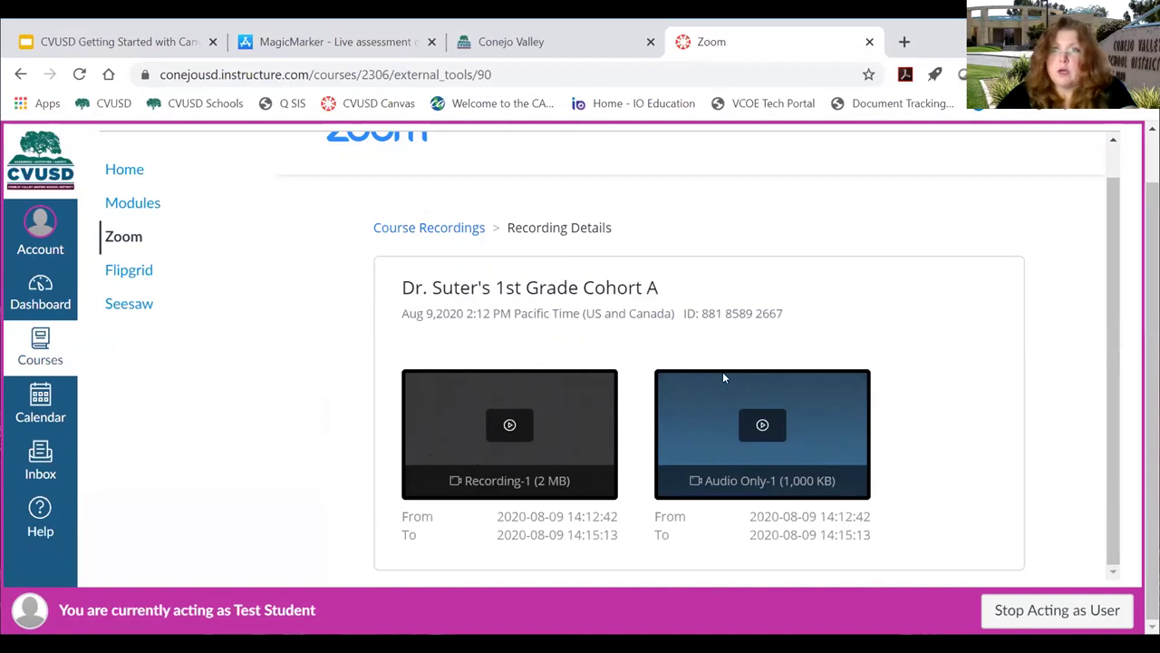
pyautogui.click(512, 427)
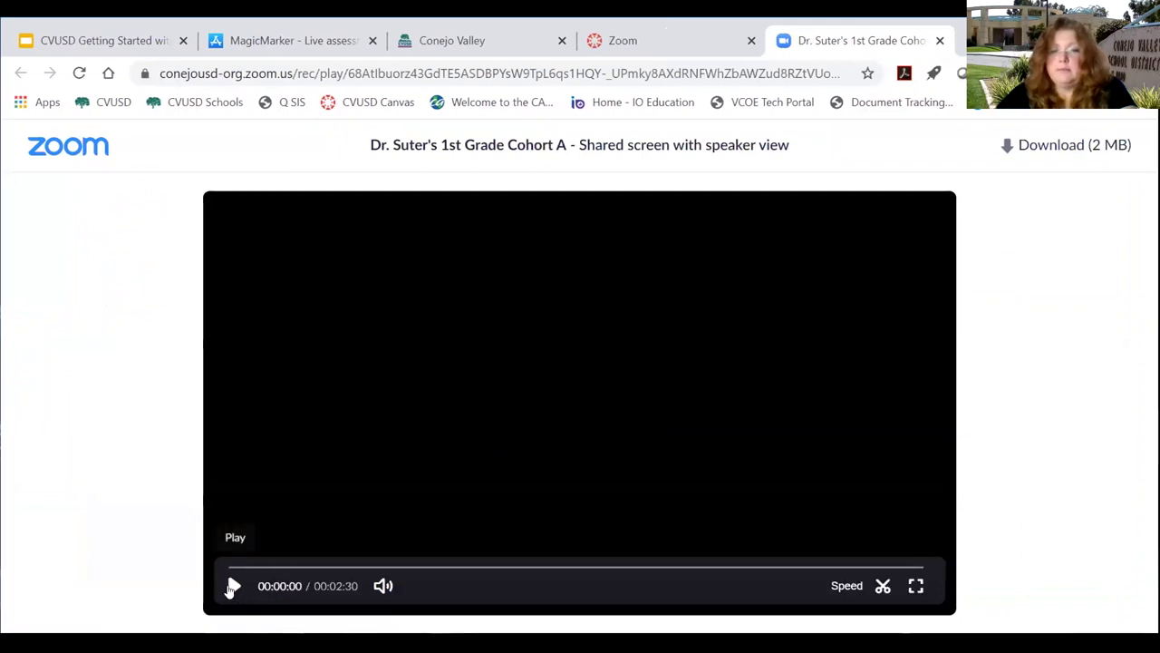
pyautogui.click(940, 40)
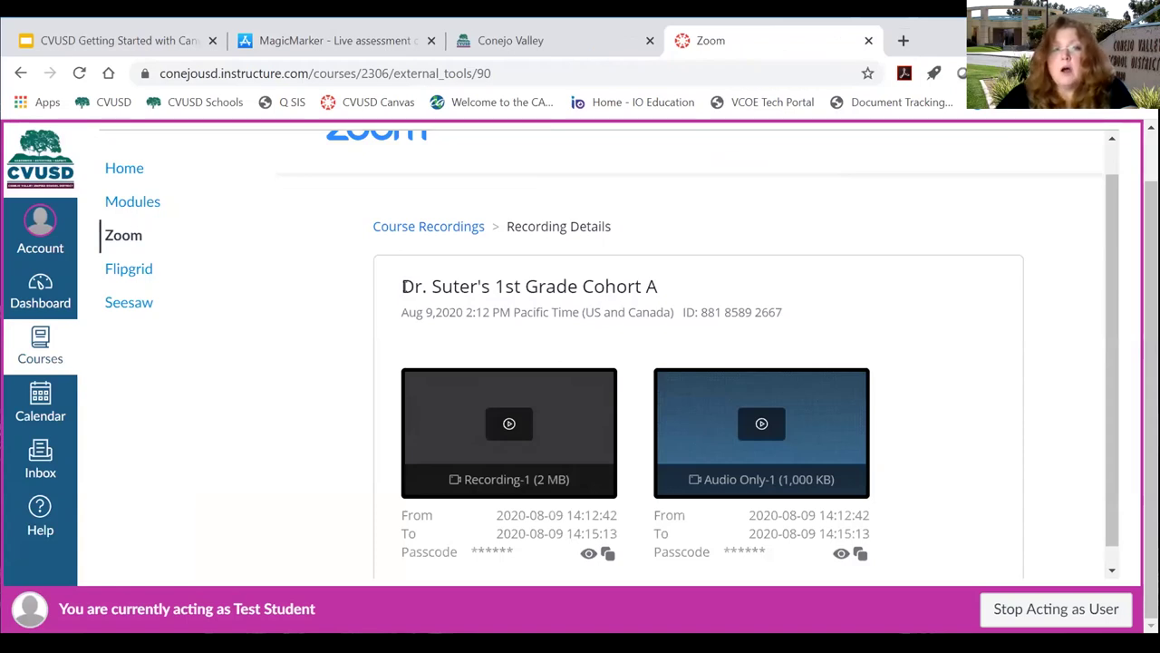
# Highlight the recording's title and date line, then return to the 1st Grade course home.
pyautogui.moveTo(402, 286); pyautogui.dragTo(782, 314)
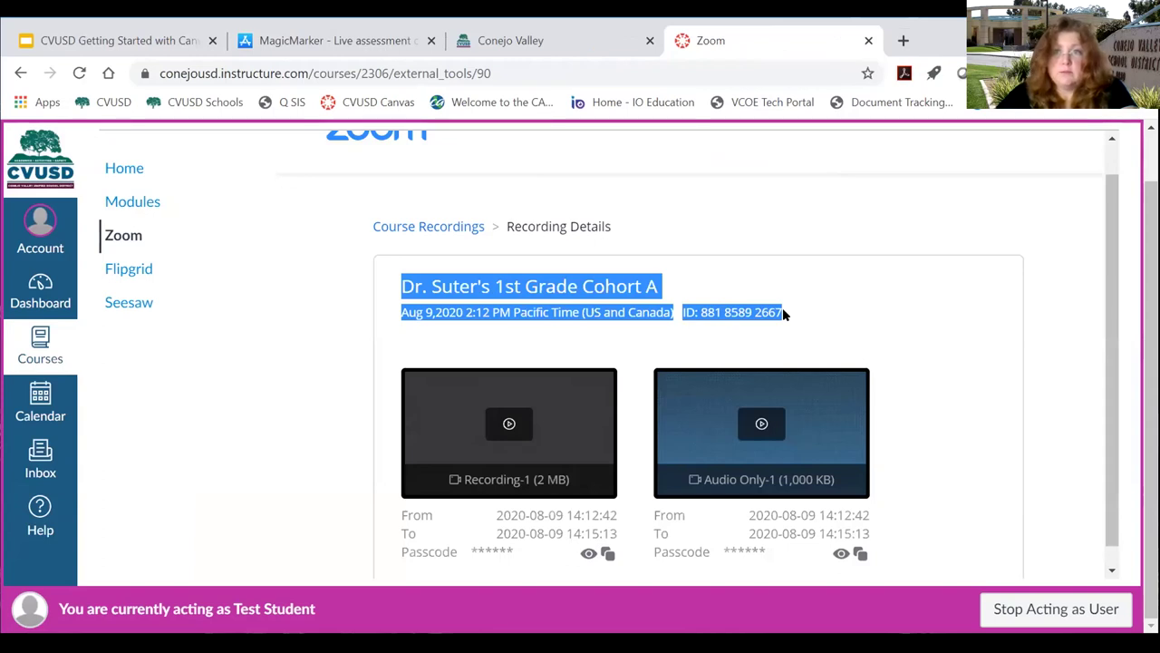
pyautogui.click(783, 310)
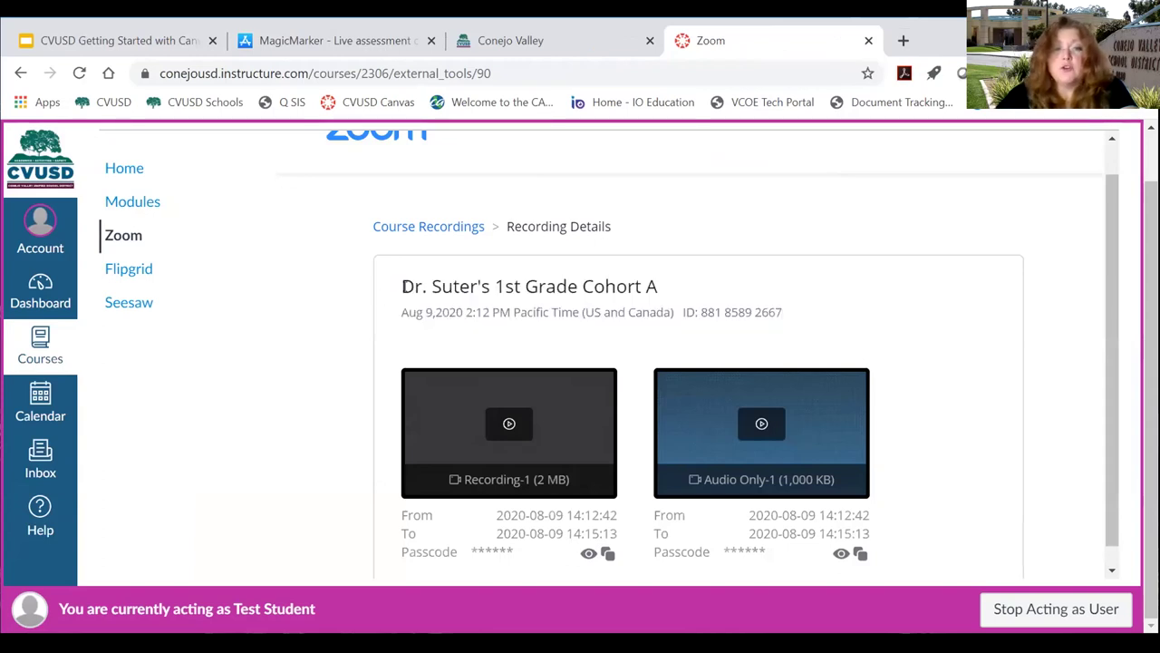
pyautogui.moveTo(402, 286); pyautogui.dragTo(693, 311)
pyautogui.click(673, 320)
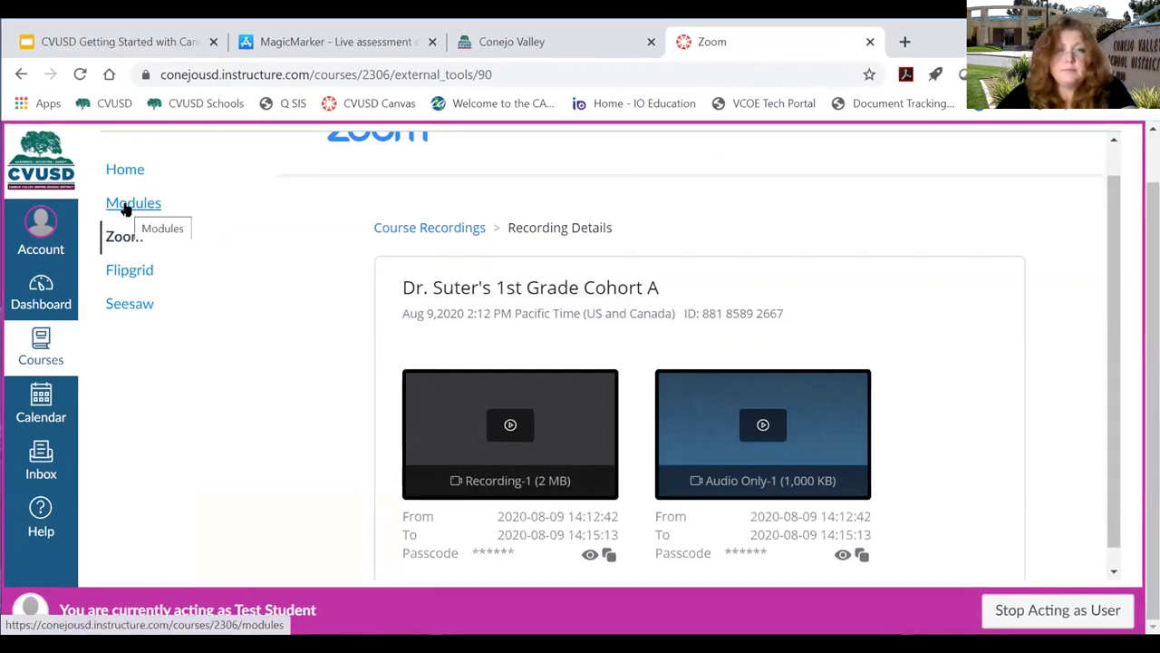
pyautogui.click(125, 169)
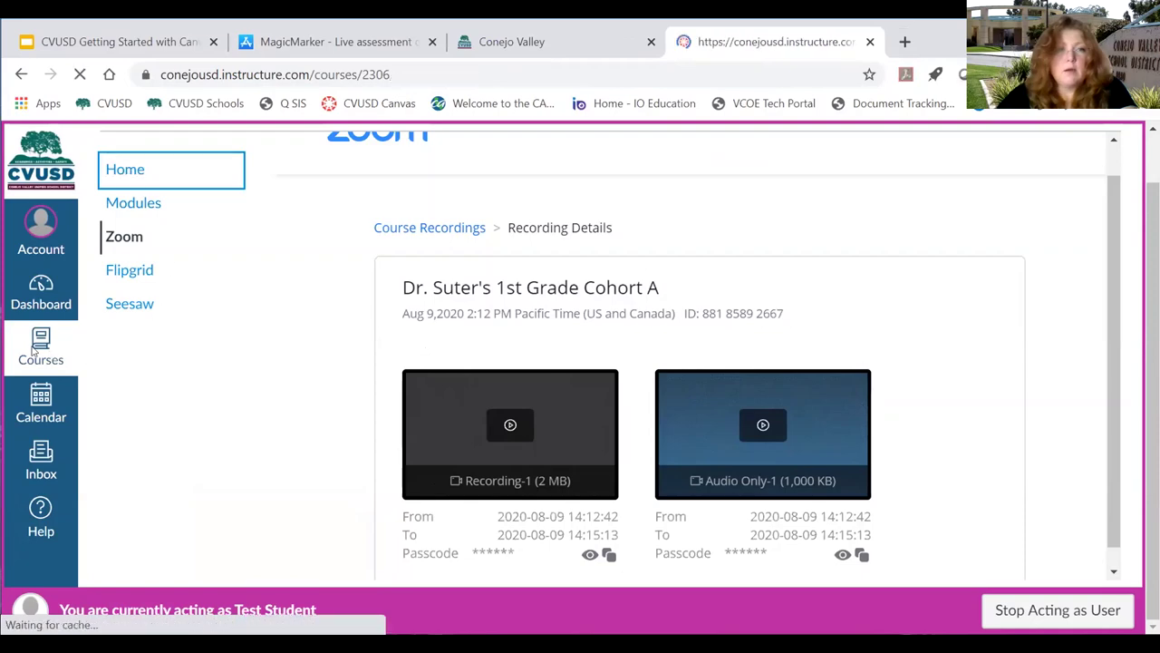
# Open the 4th Grade course from the Dashboard and view Test Student's Grades page.
pyautogui.click(45, 297)
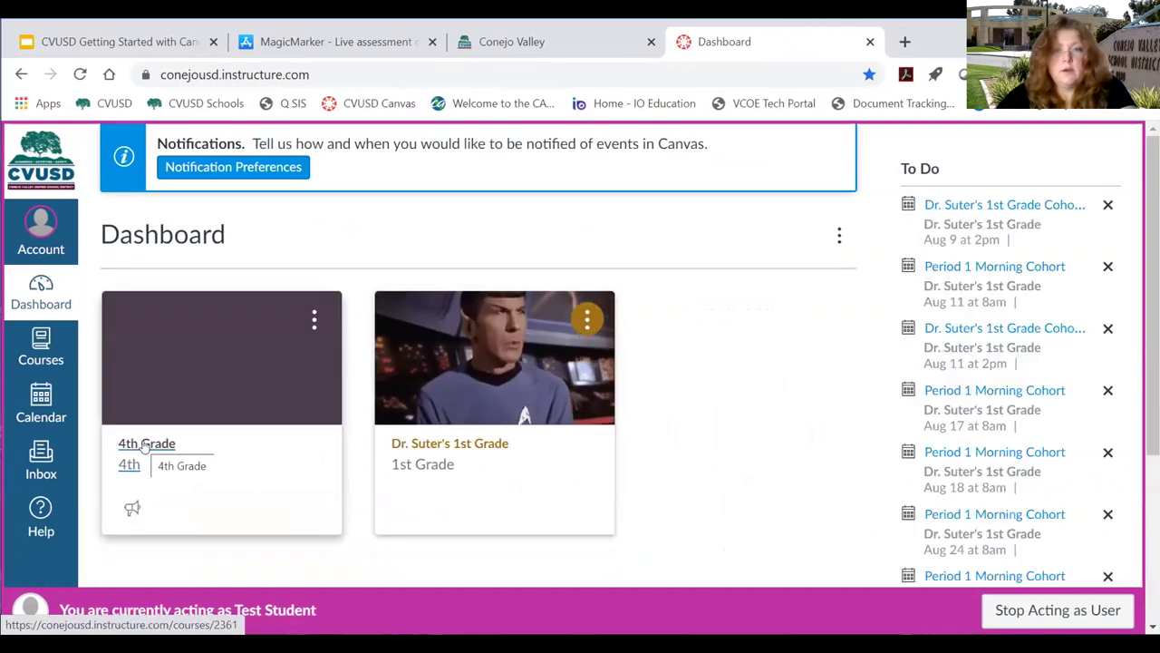
pyautogui.click(145, 444)
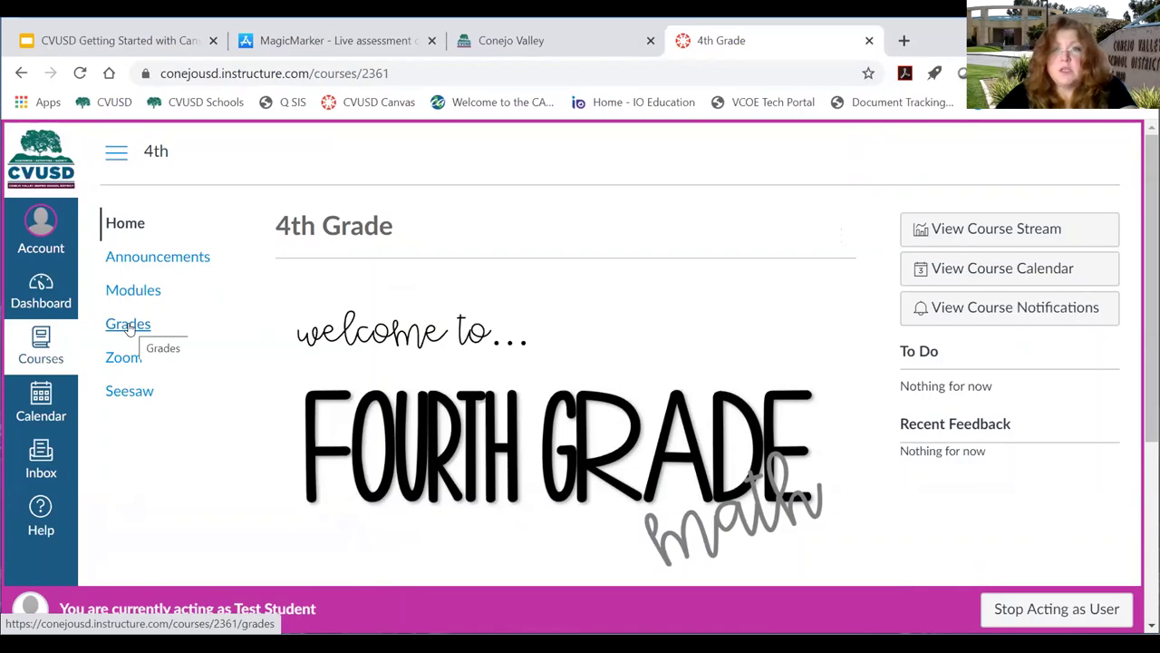
pyautogui.click(127, 326)
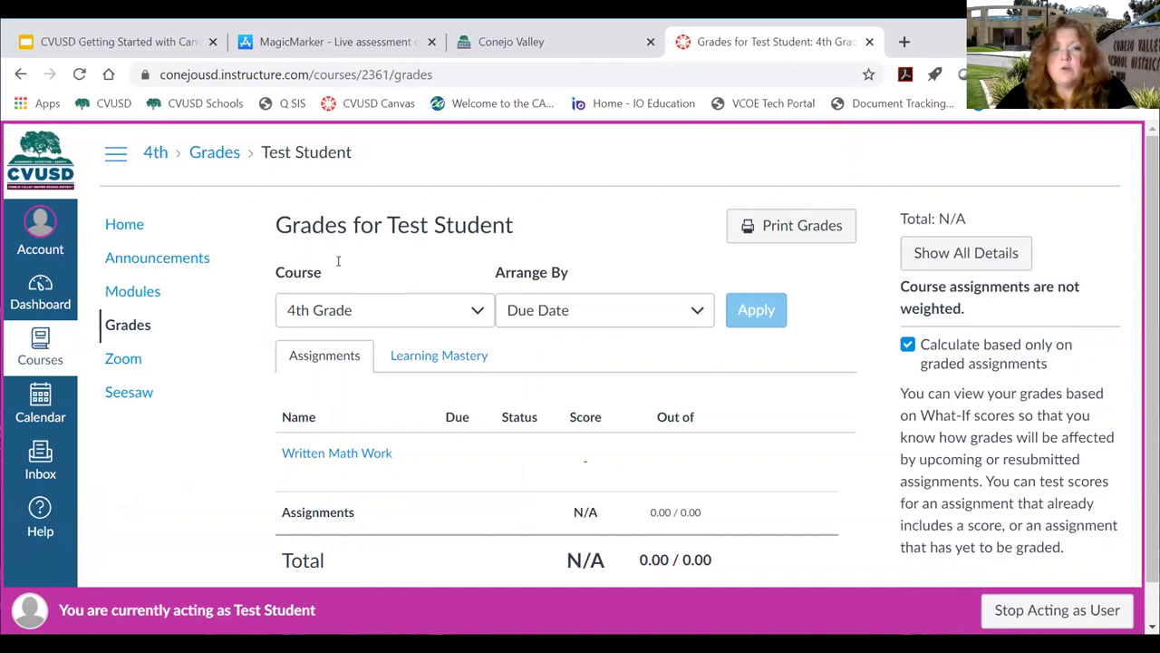
# Keep 4th Grade in the Grades course dropdown, then open the student's August 2020 calendar.
pyautogui.click(379, 313)
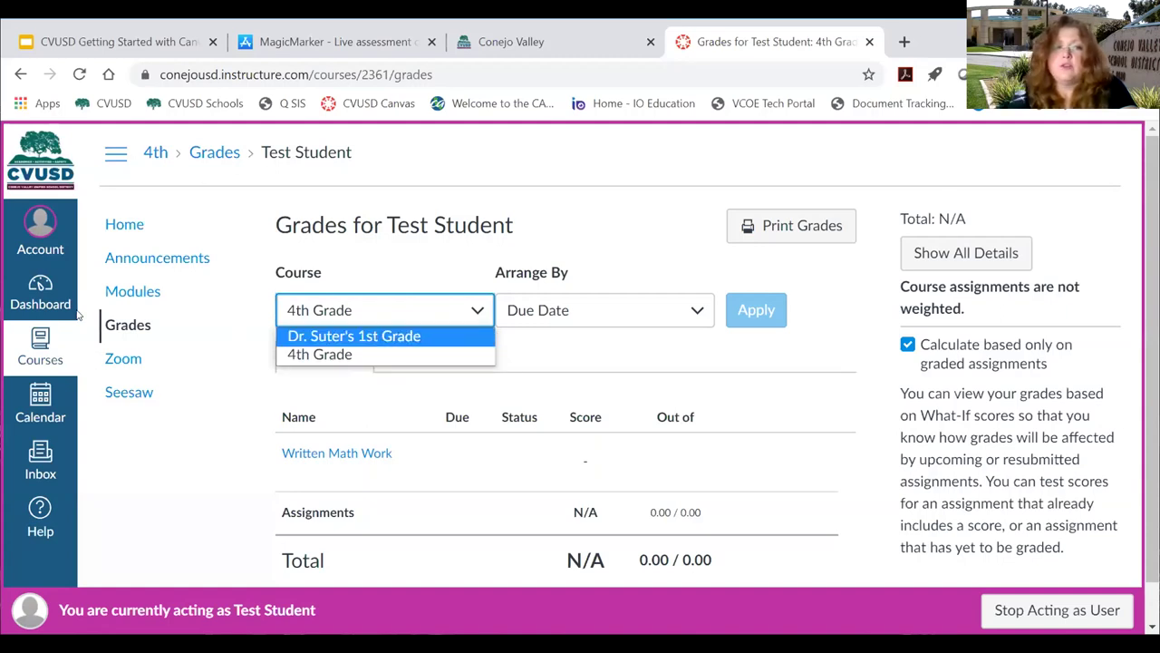
pyautogui.click(308, 354)
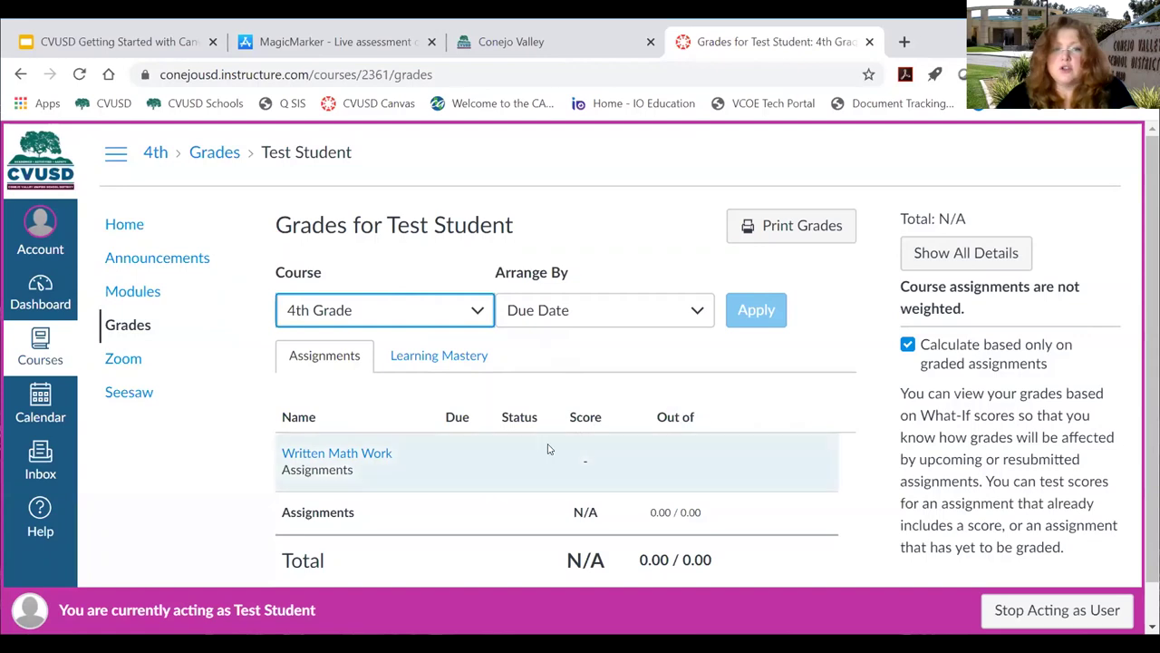
pyautogui.scroll(-1, 568, 456)
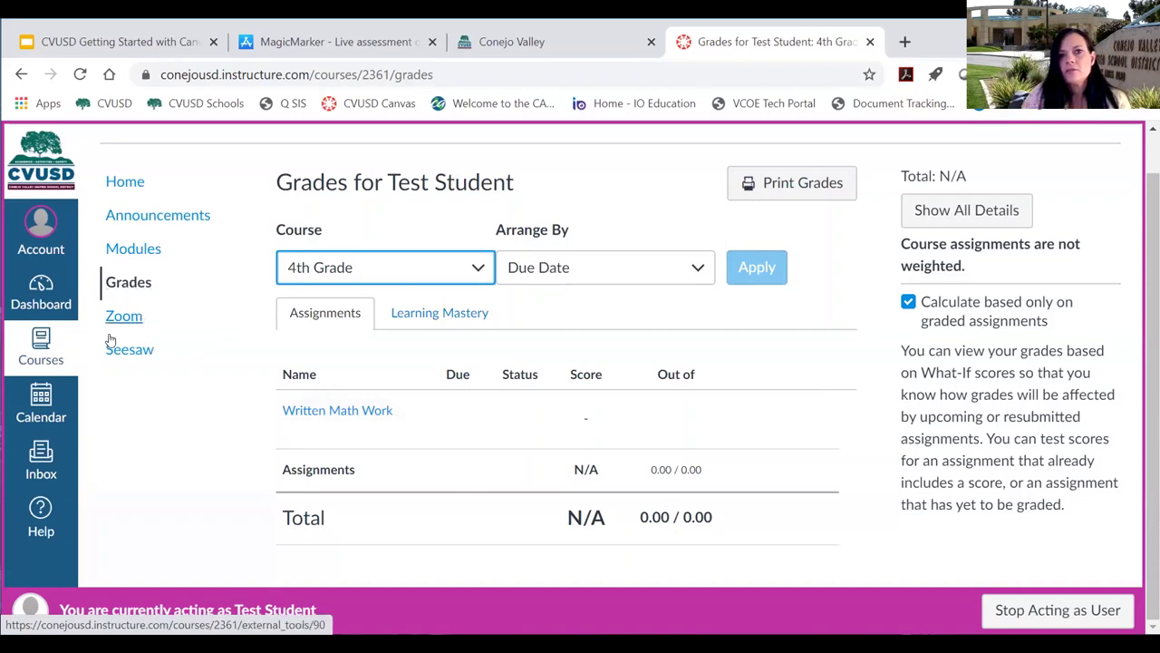
pyautogui.click(41, 405)
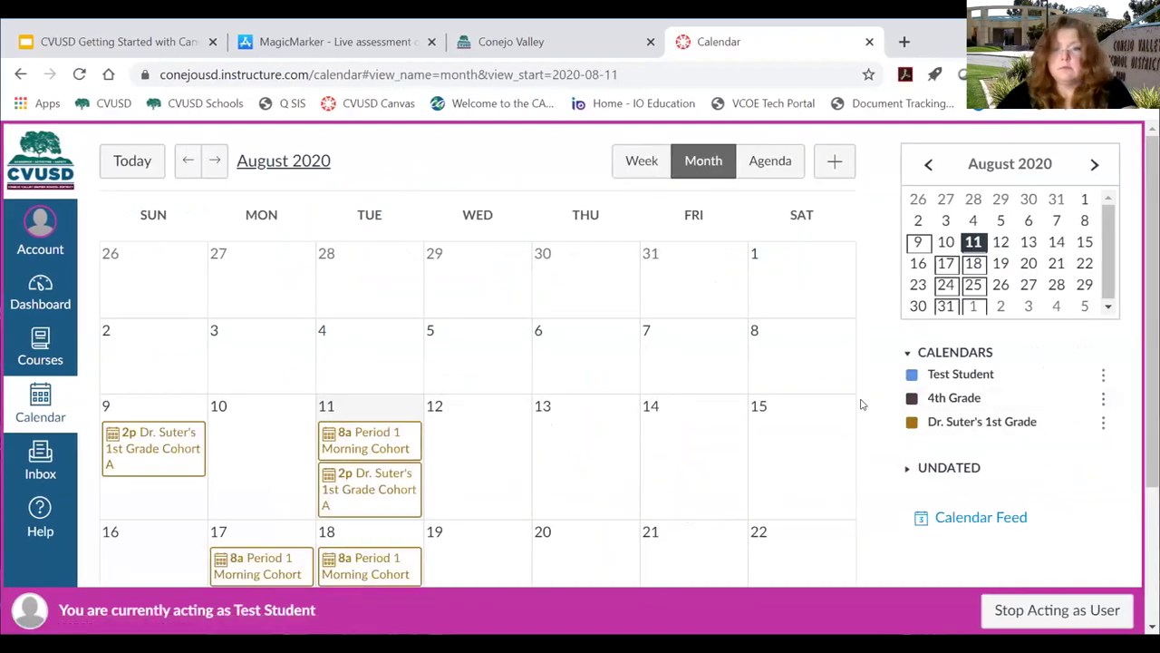
# Preview printing the month calendar from Chrome's menu, then cancel without printing.
pyautogui.scroll(-2, 879, 399)
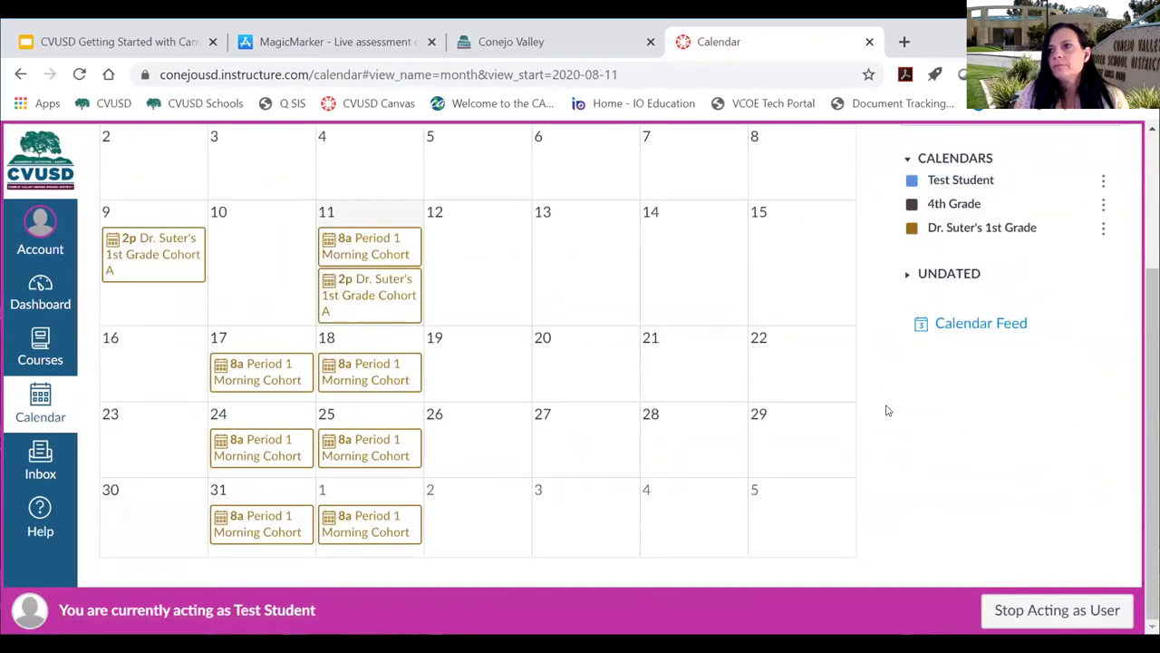
pyautogui.scroll(2, 907, 427)
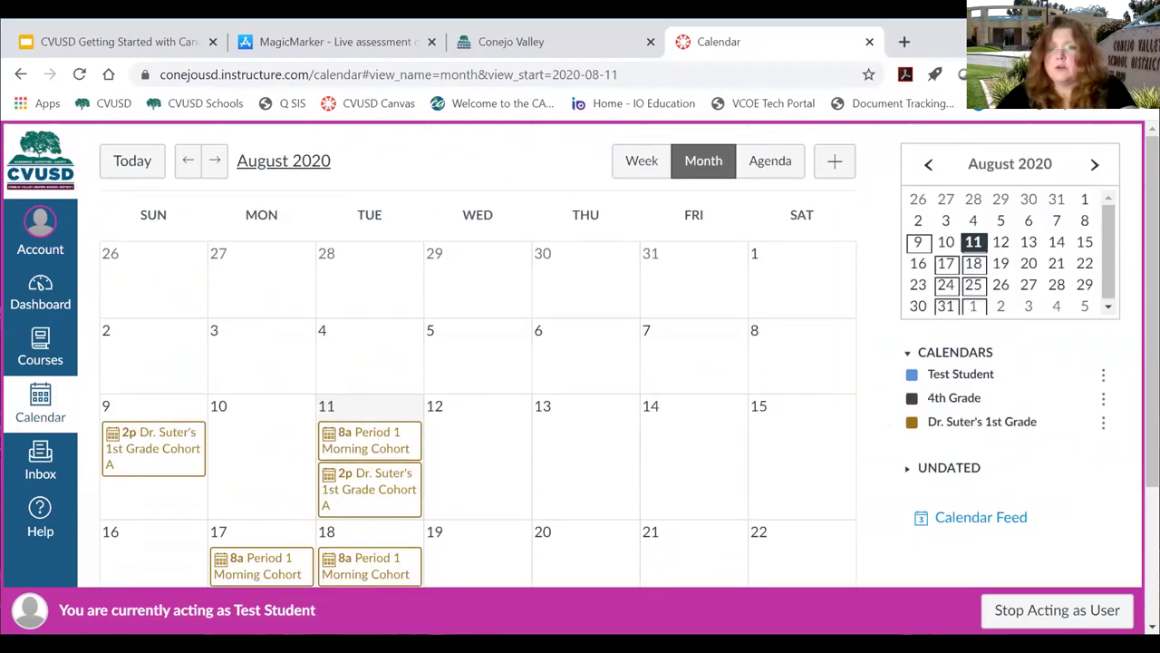
pyautogui.hotkey('alt', 'f')
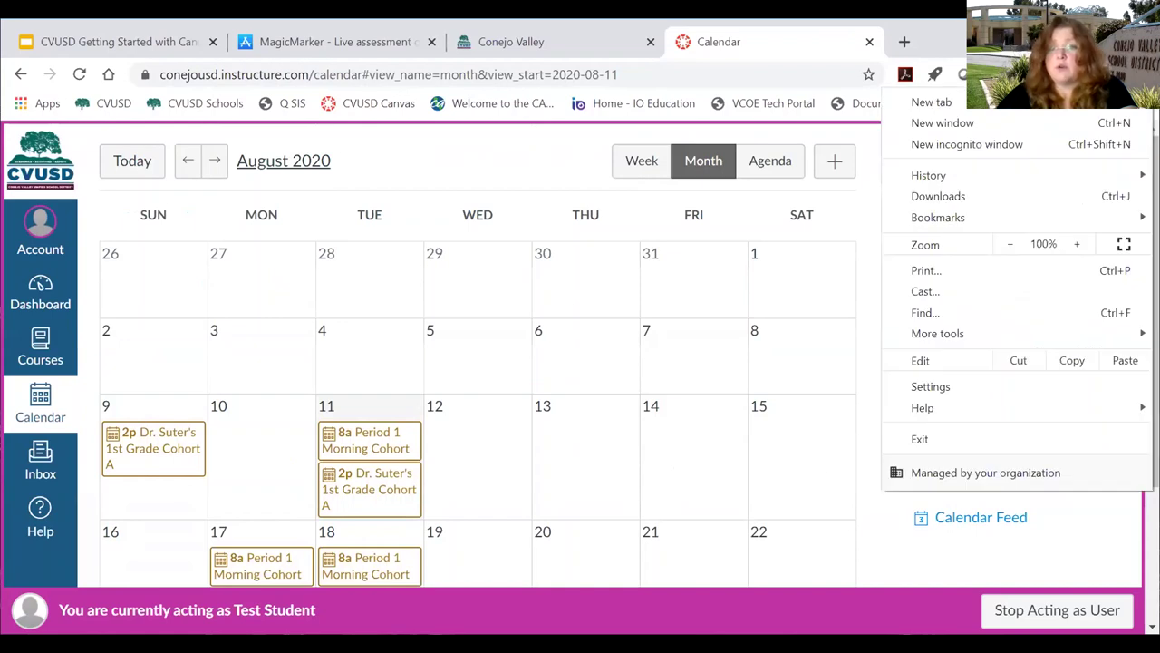
pyautogui.click(924, 270)
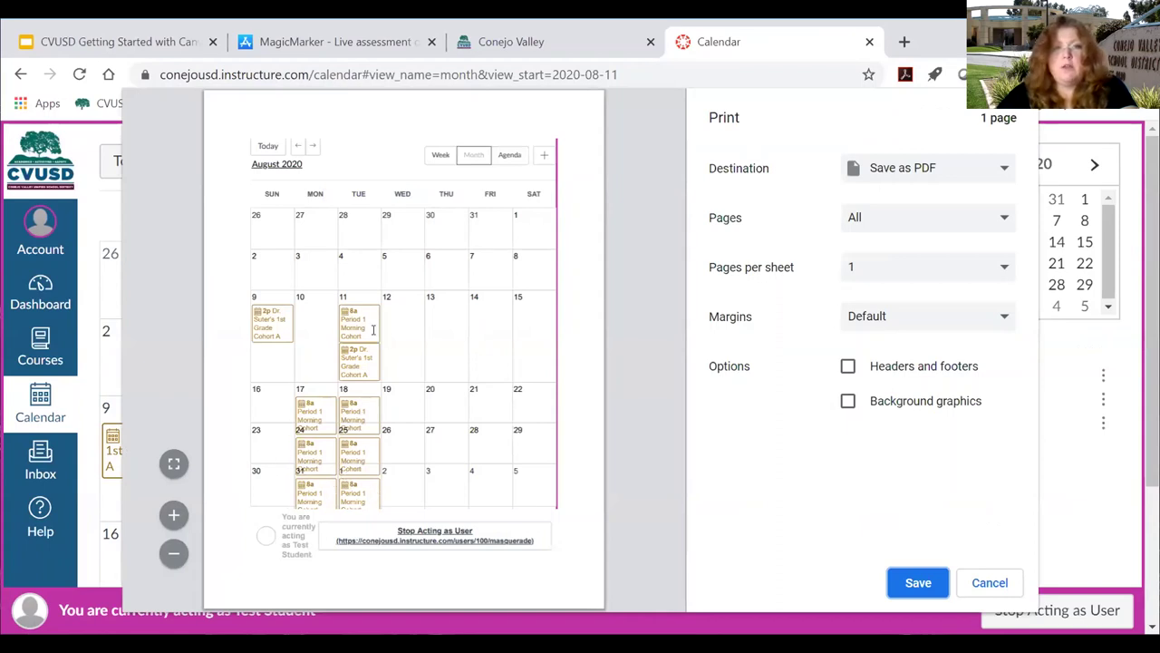
pyautogui.click(966, 582)
# Switch the calendar to Agenda view (Aug 11 – Sep 15), preview its printout, then cancel.
pyautogui.click(768, 161)
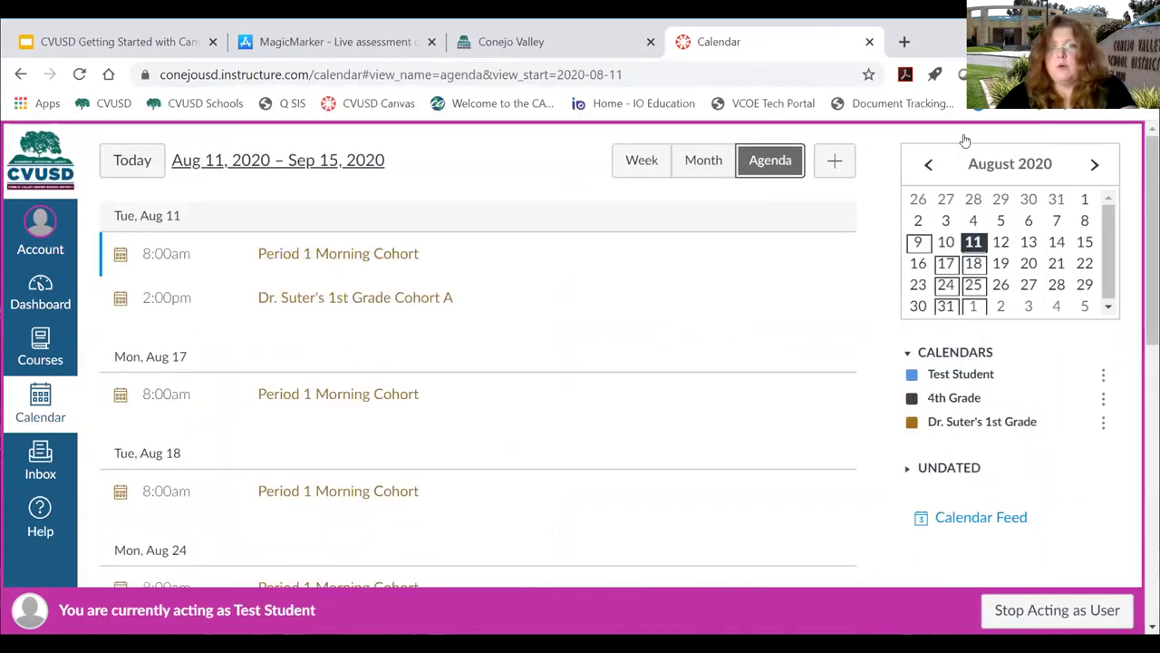
pyautogui.click(1149, 75)
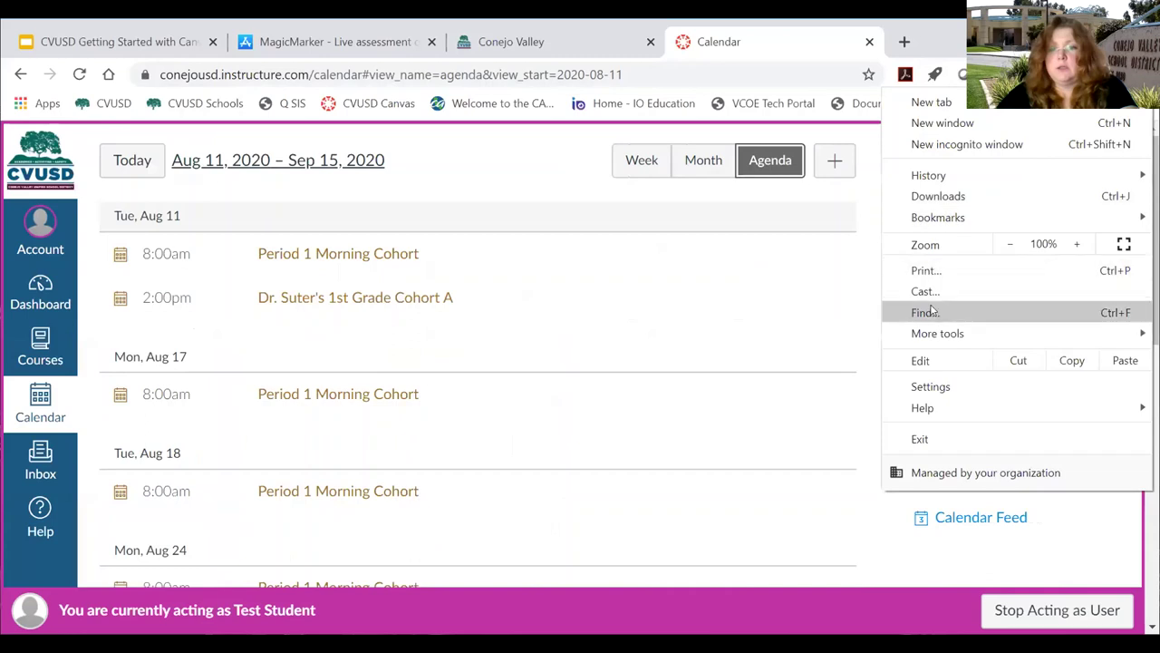
pyautogui.click(924, 270)
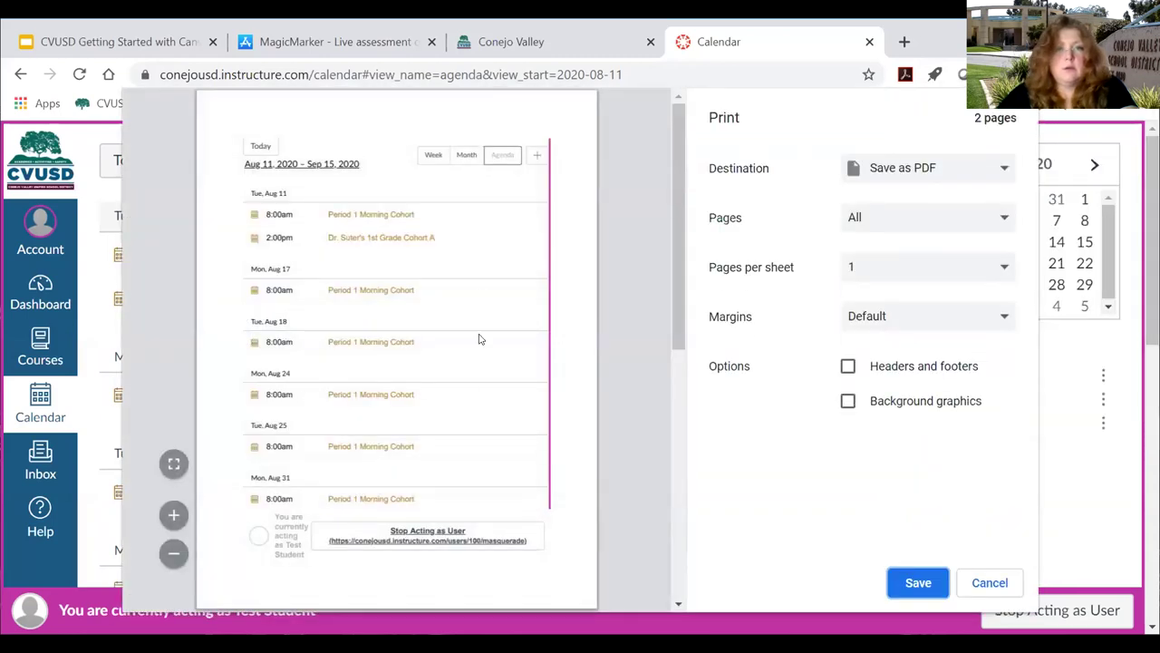
pyautogui.scroll(-5, 457, 342)
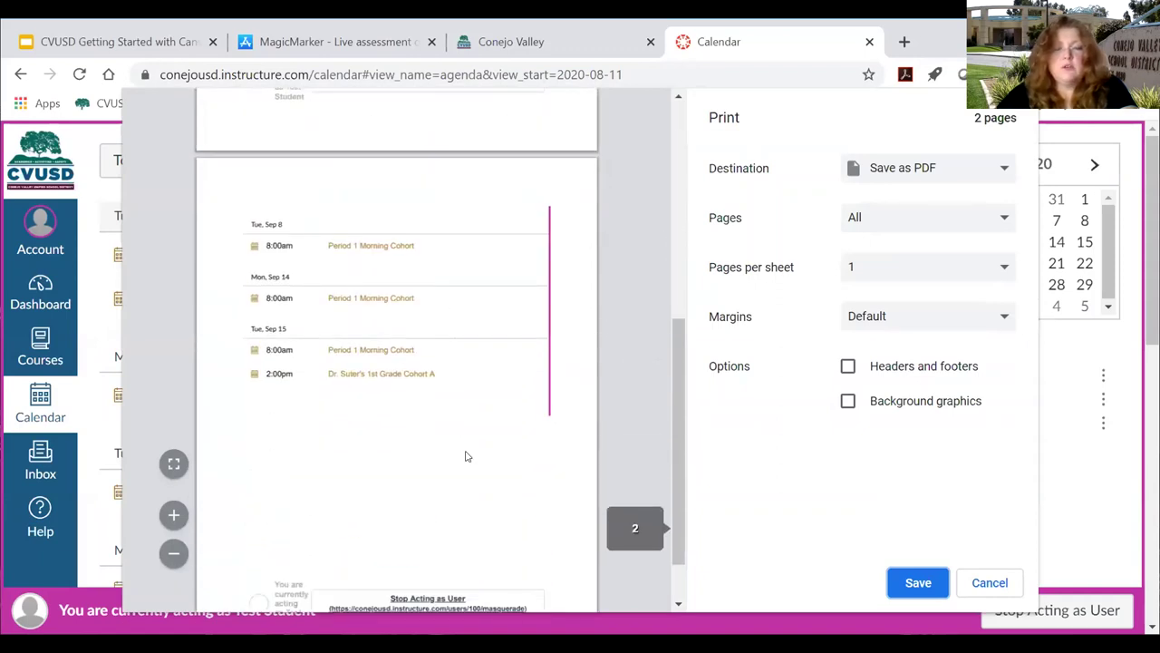
pyautogui.scroll(3, 466, 456)
pyautogui.scroll(5, 466, 456)
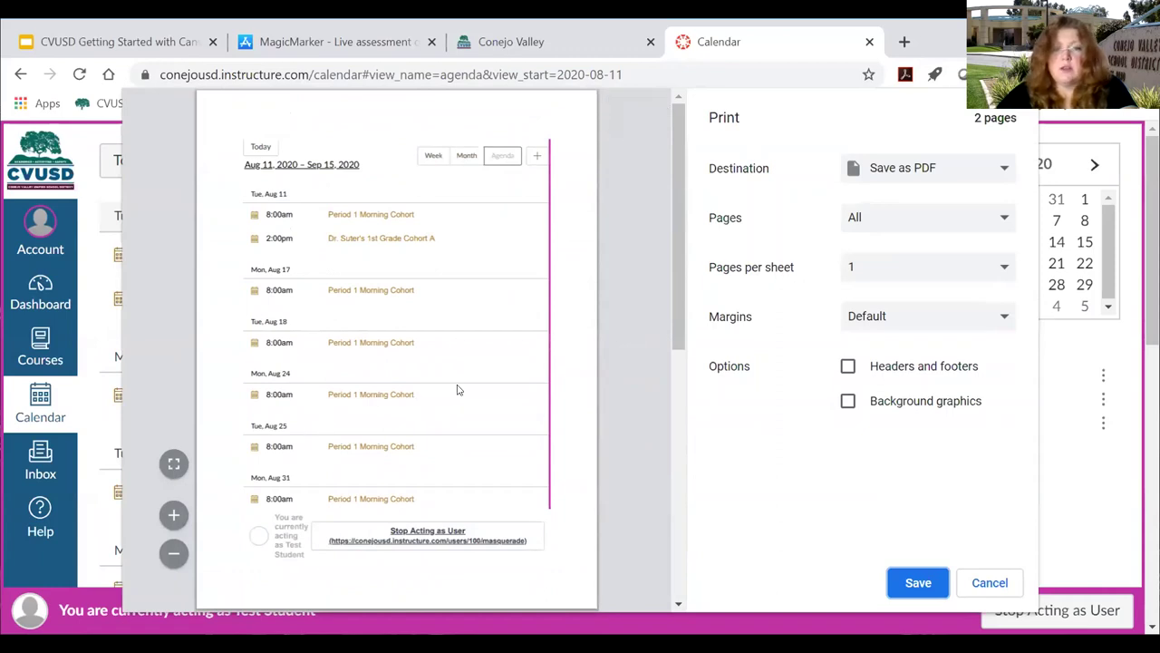
pyautogui.click(992, 585)
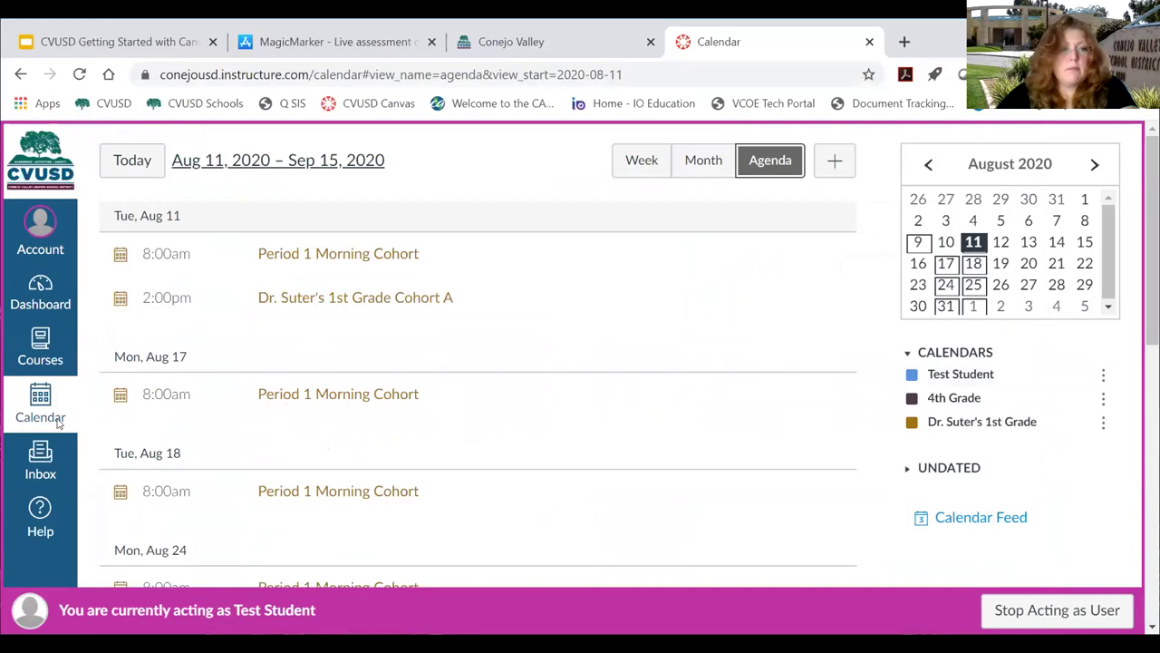
# Return to Test Student's Dashboard with the 4th Grade and 1st Grade course cards.
pyautogui.click(41, 292)
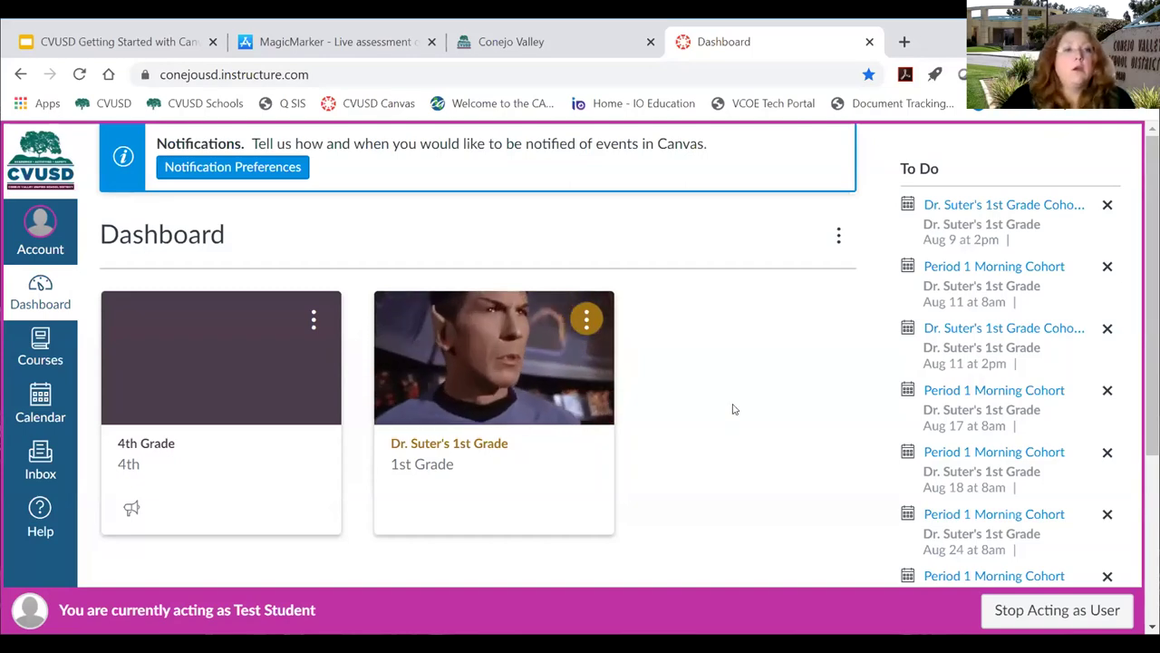
# From Account > Settings, use Pair with Observer to generate a student pairing code.
pyautogui.click(52, 226)
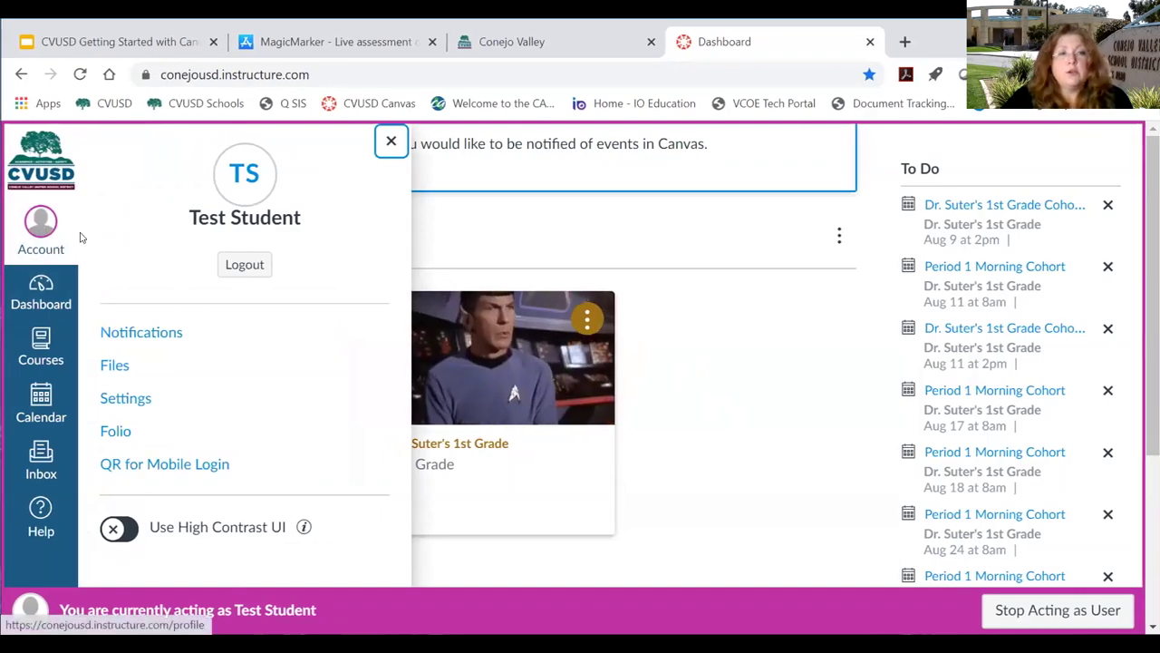
pyautogui.click(128, 399)
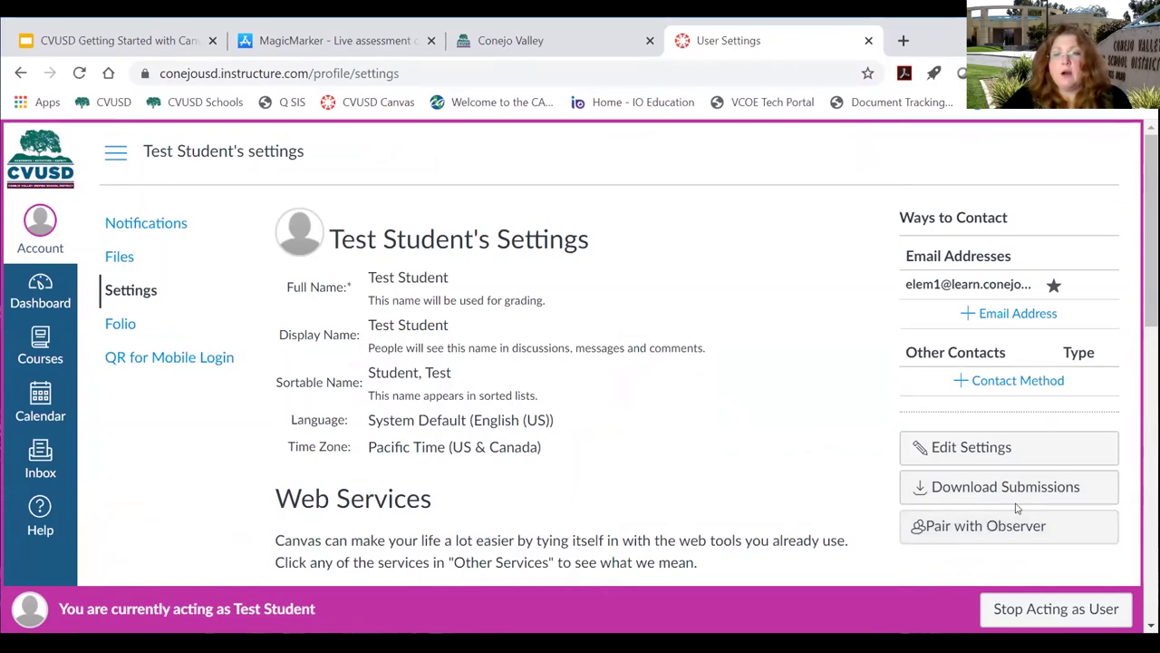
pyautogui.scroll(-2, 1010, 498)
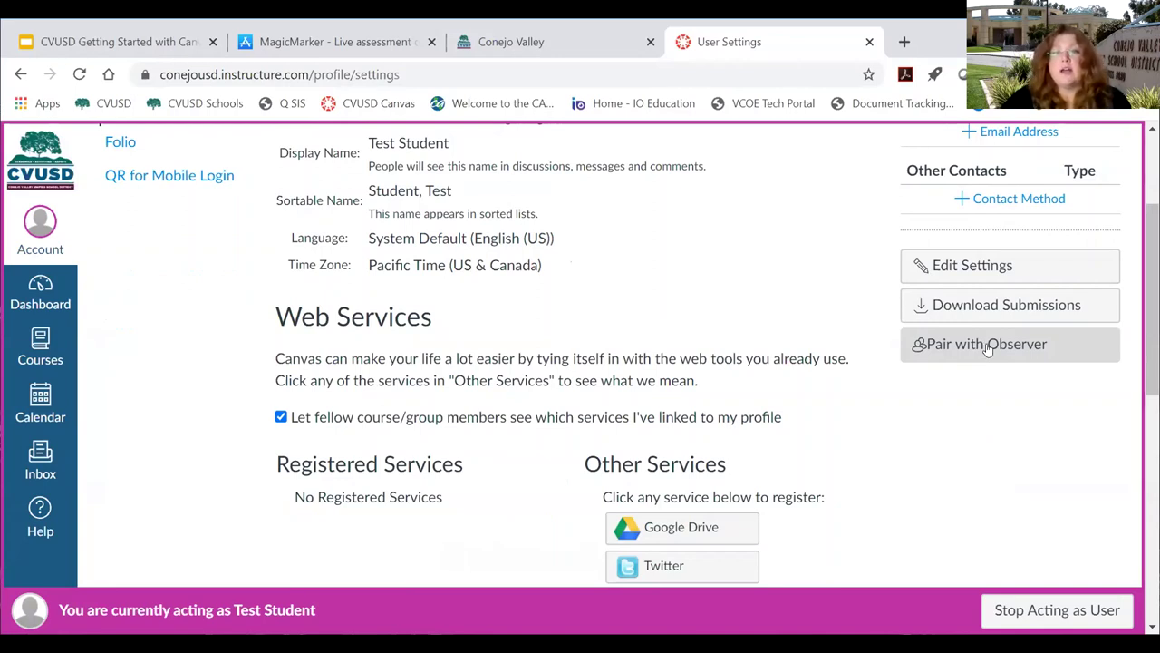
pyautogui.click(988, 351)
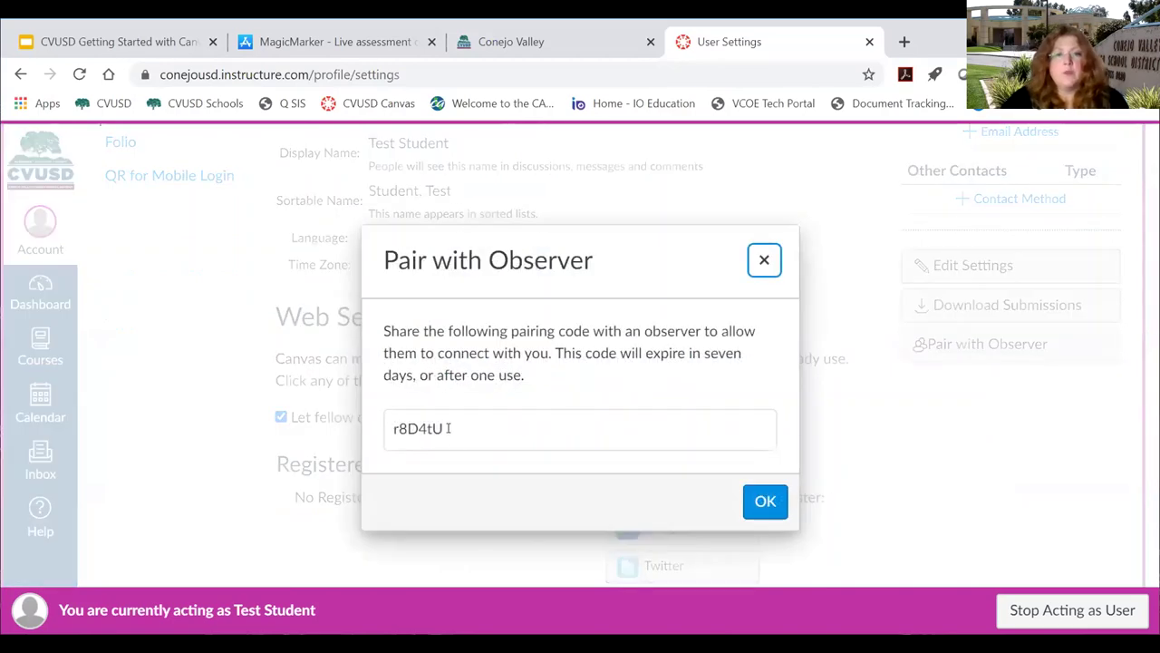
# Select the displayed pairing code and close the pairing code window.
pyautogui.click(475, 428)
pyautogui.doubleClick(454, 423)
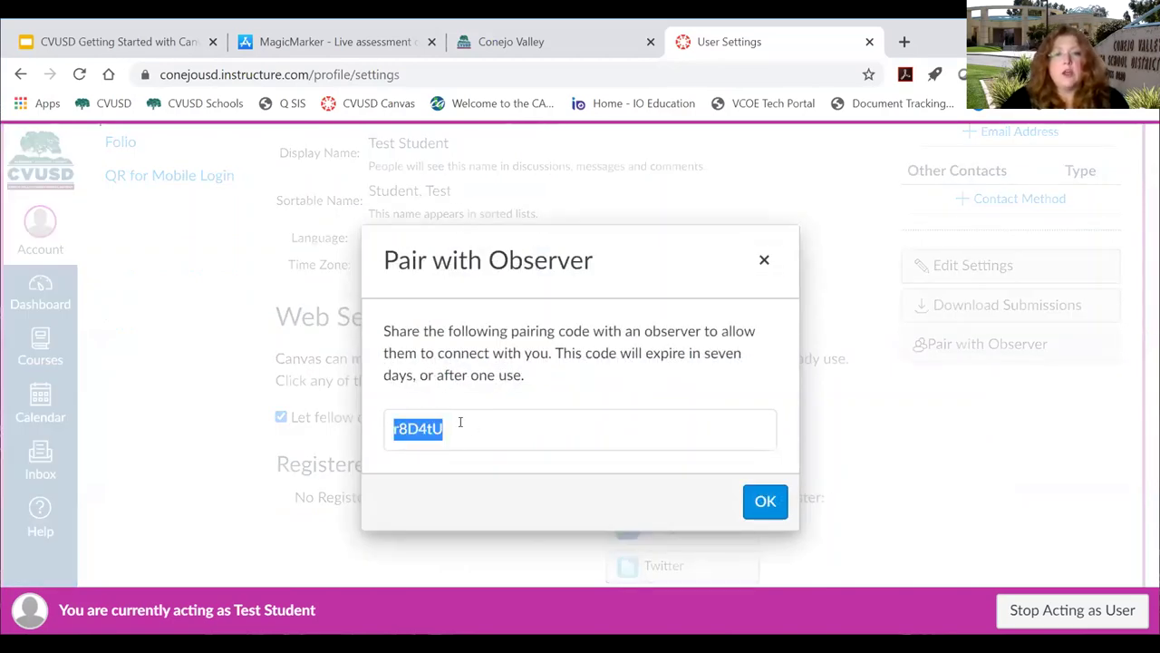
pyautogui.click(417, 437)
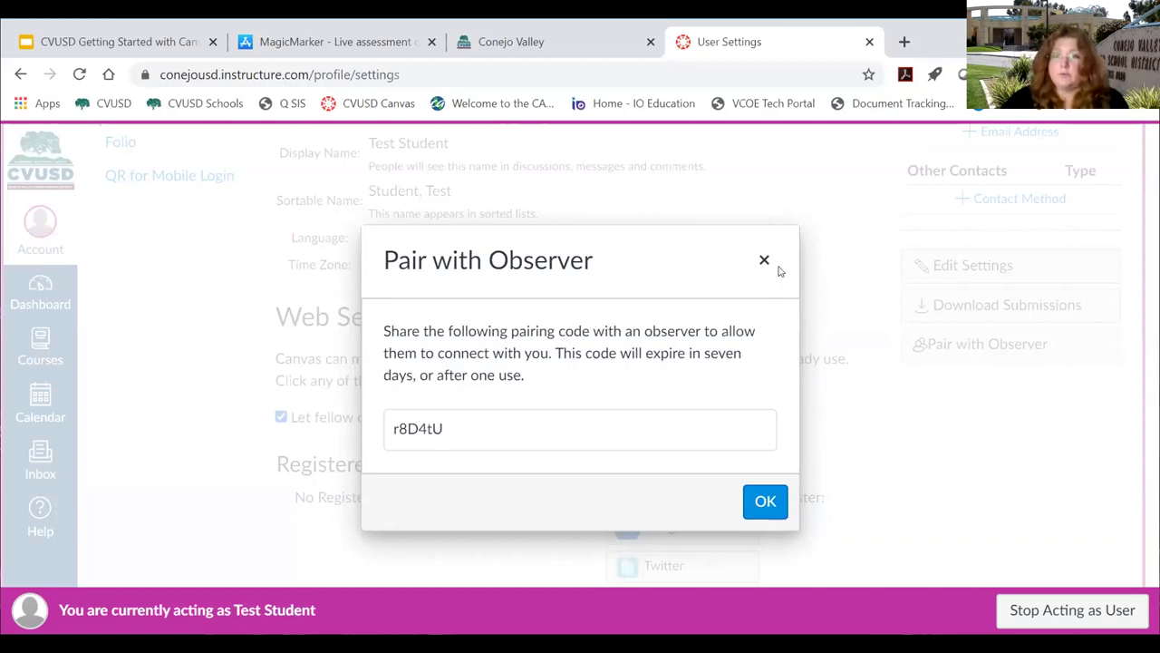
pyautogui.click(764, 260)
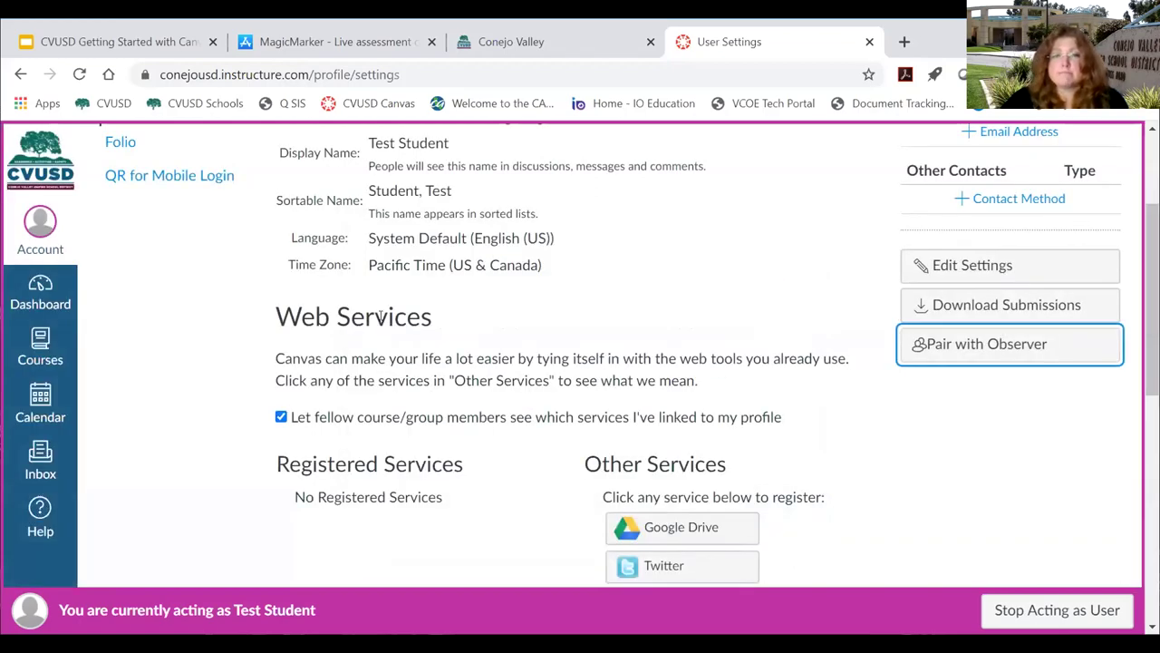
# Generate and select two fresh pairing codes, then stop acting as Test Student.
pyautogui.scroll(2, 458, 328)
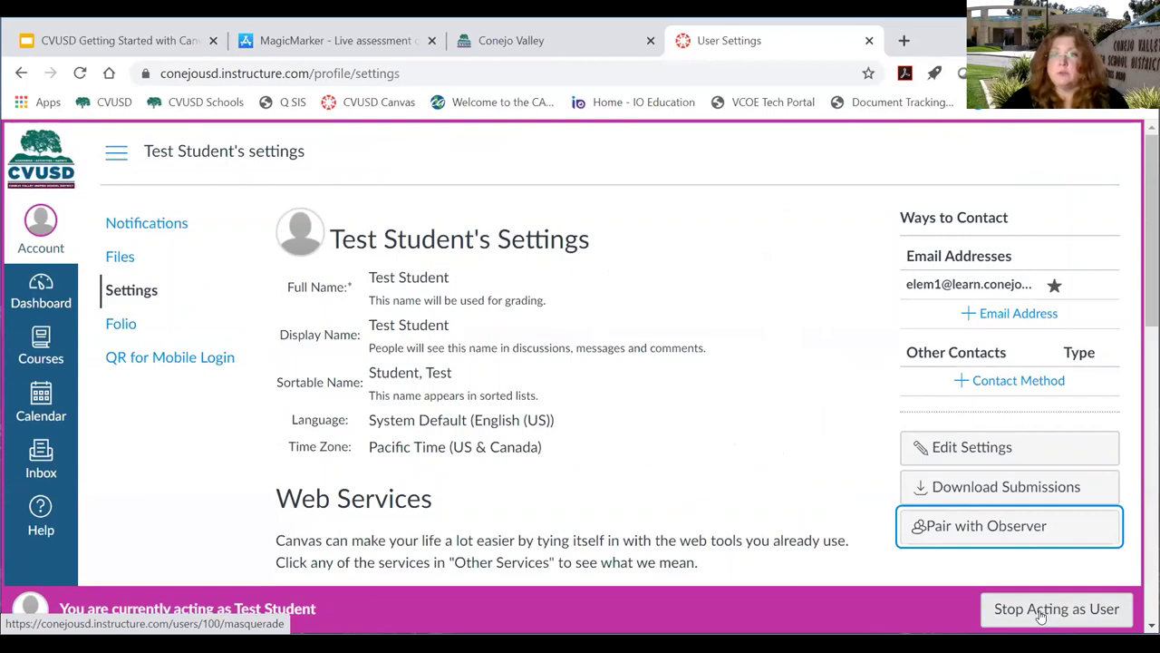
pyautogui.click(978, 527)
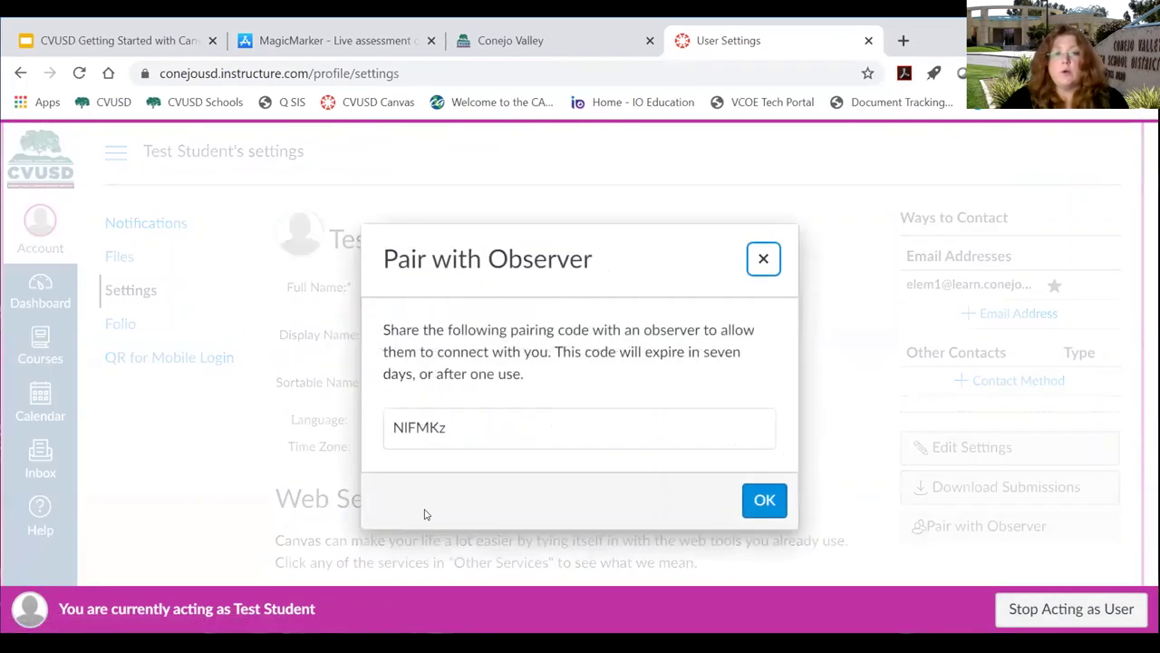
pyautogui.moveTo(453, 430); pyautogui.dragTo(393, 430)
pyautogui.click(766, 501)
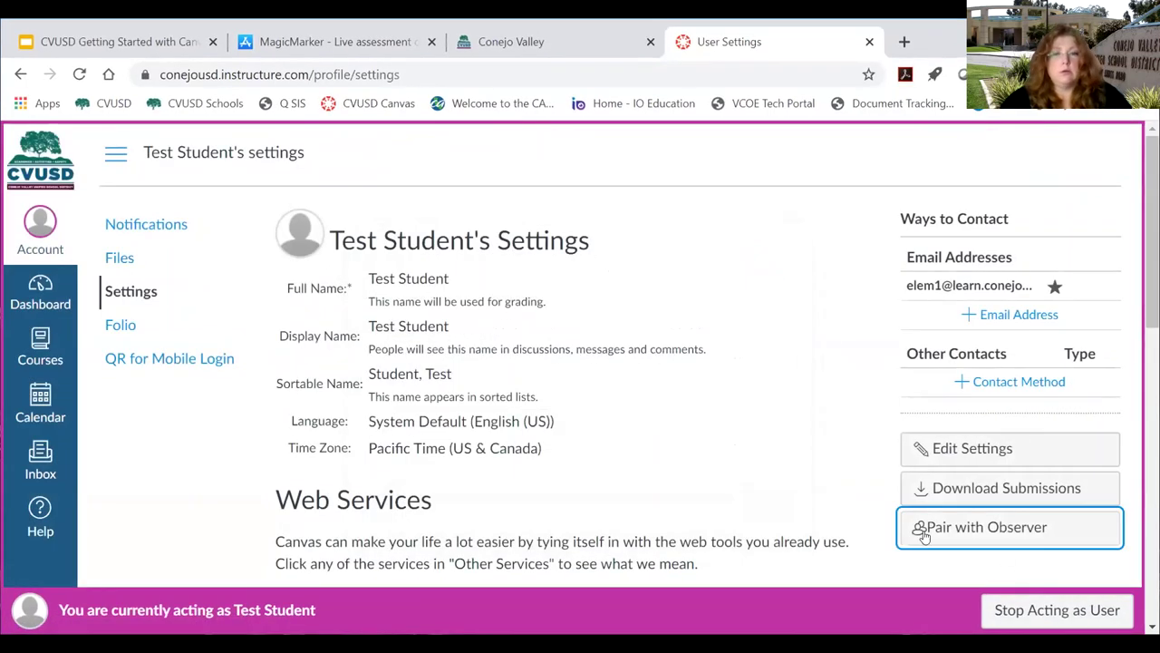
pyautogui.click(947, 522)
pyautogui.moveTo(467, 429); pyautogui.dragTo(392, 427)
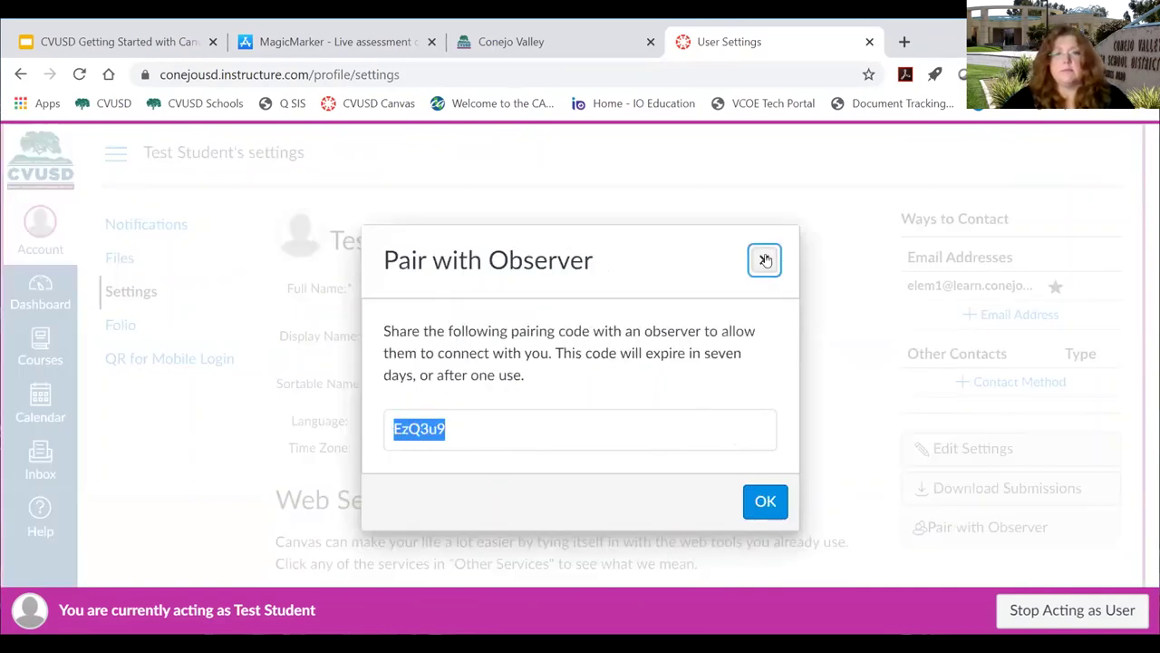
pyautogui.click(764, 259)
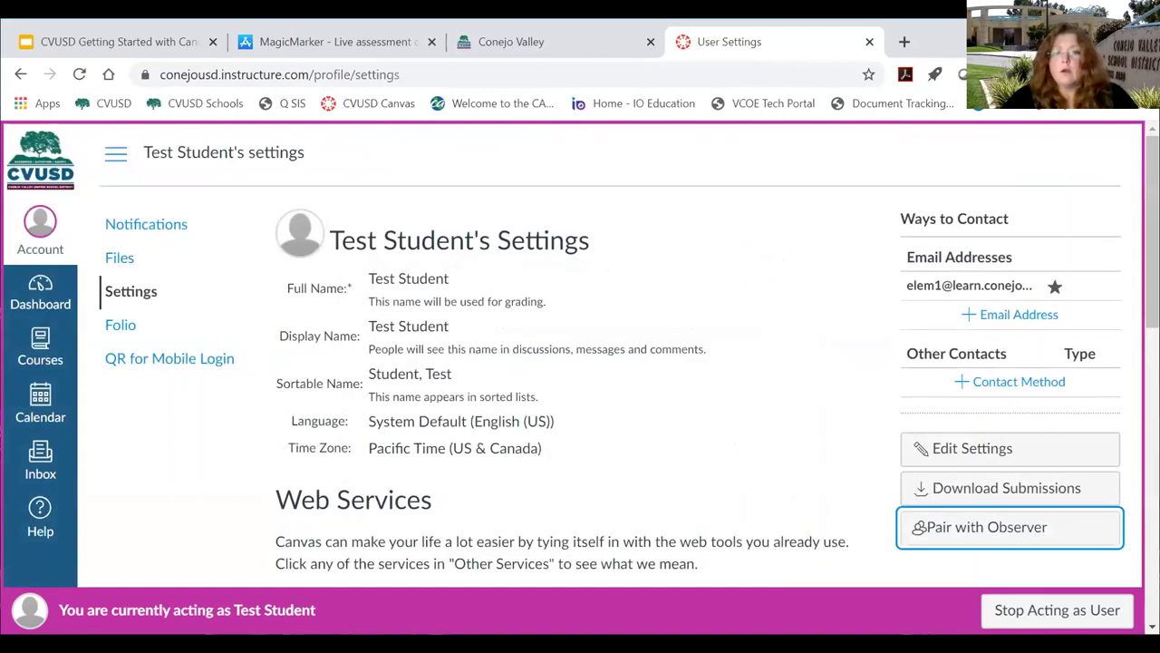
pyautogui.click(1018, 617)
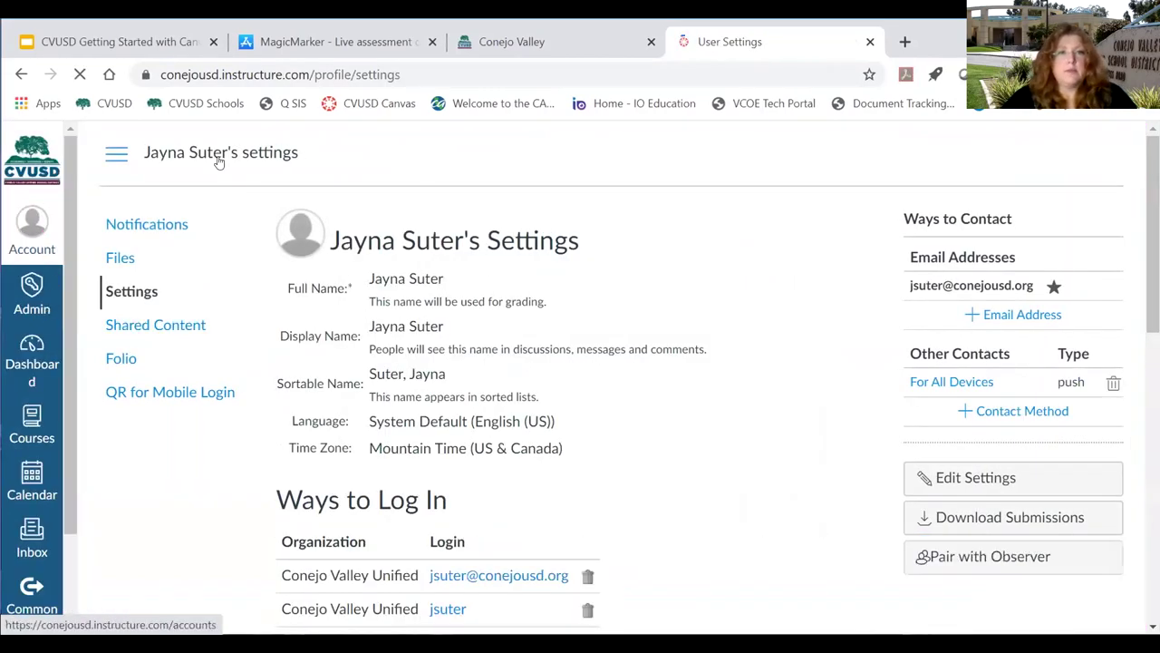
# Follow the slide's Canvas Login Page for Parents link to conejousd.instructure.com/login/canvas in a new tab.
pyautogui.click(588, 41)
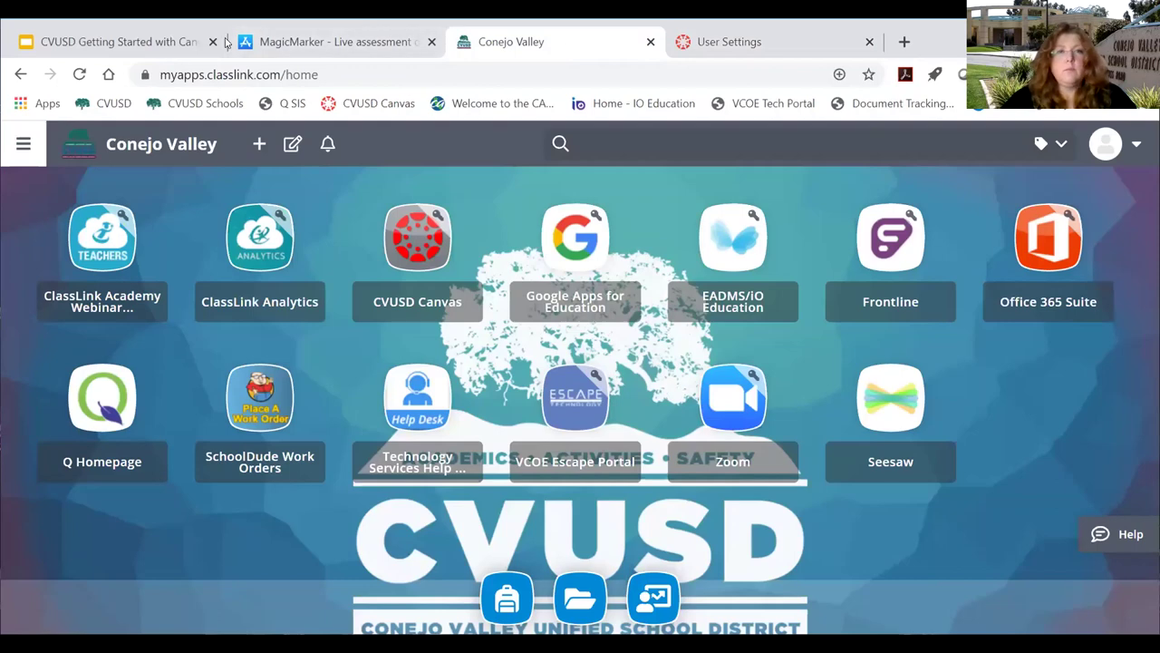
pyautogui.click(118, 40)
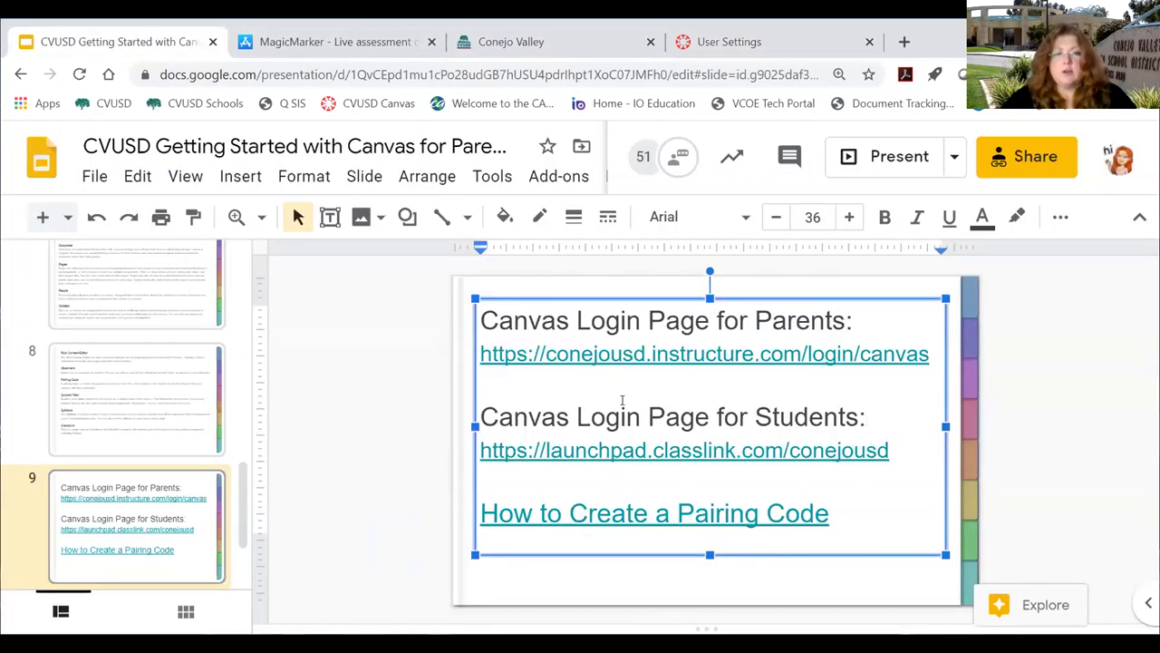
pyautogui.click(697, 361)
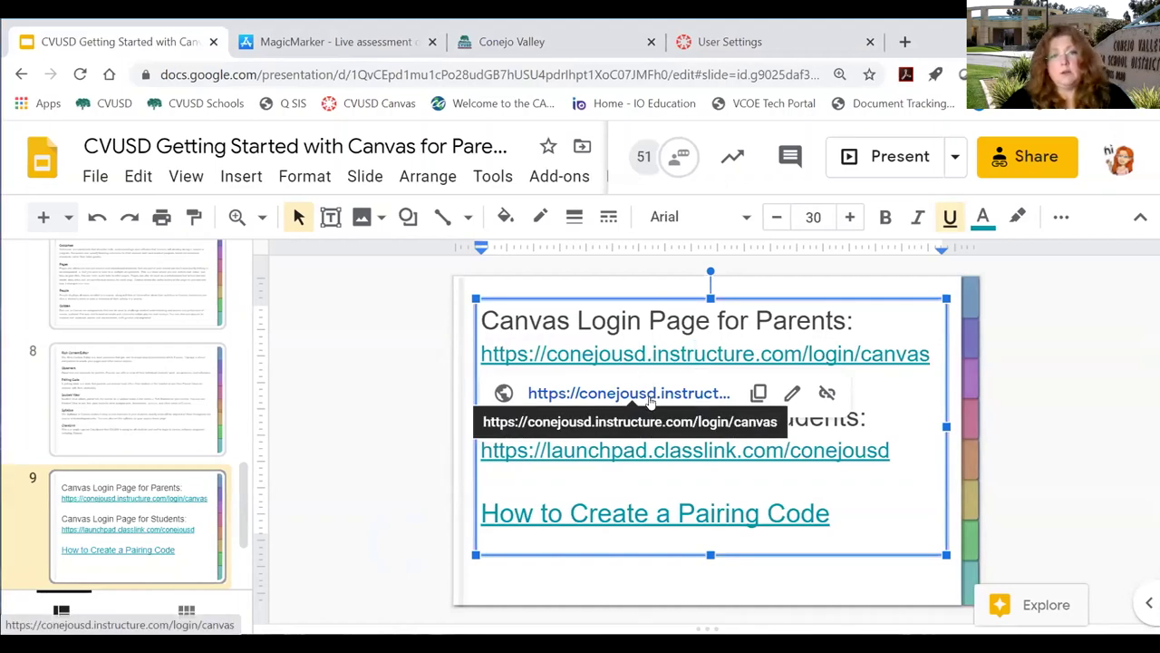
pyautogui.click(649, 399)
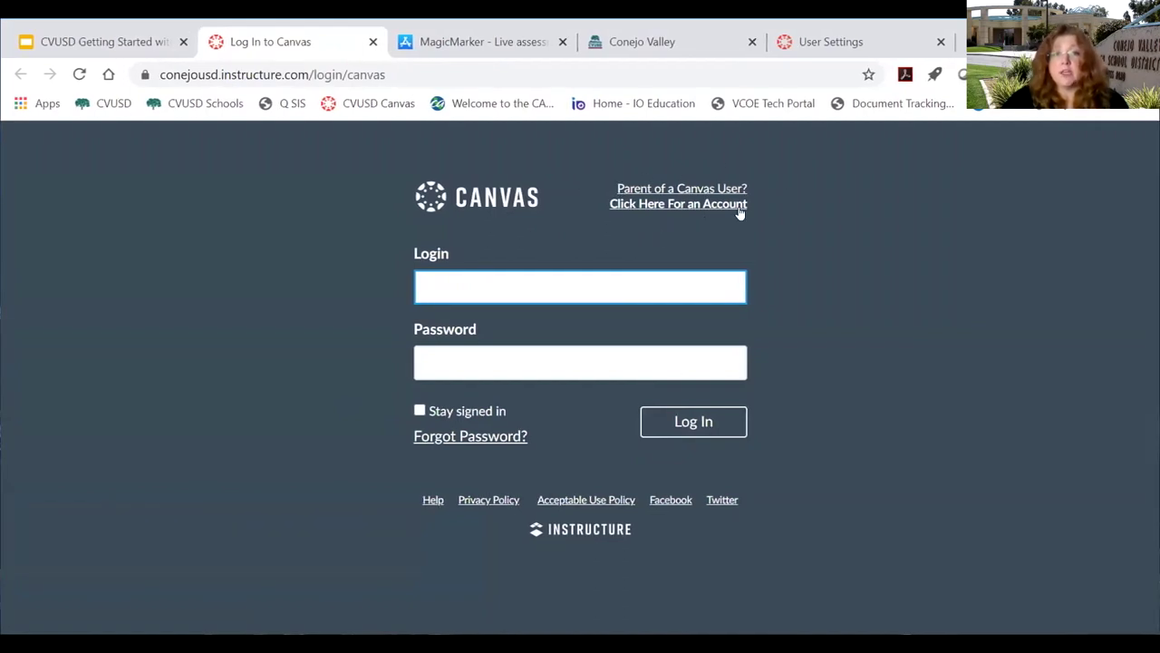
# Start a new parent account and enter the parent's name and e-mail address.
pyautogui.click(675, 204)
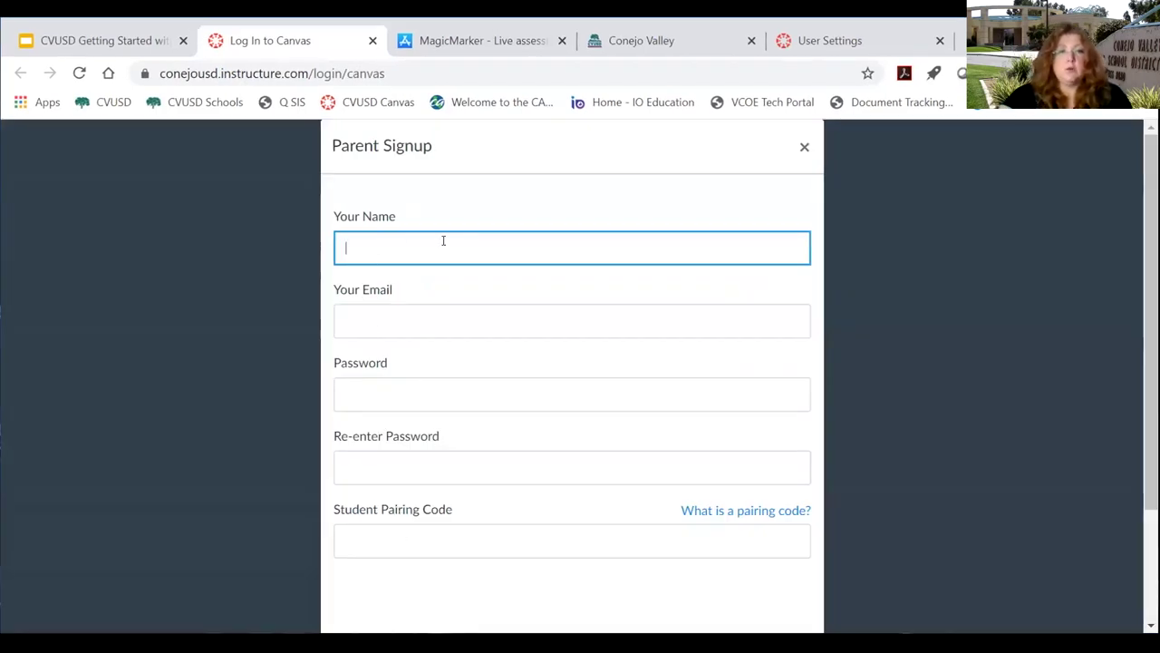
pyautogui.write('Dr')
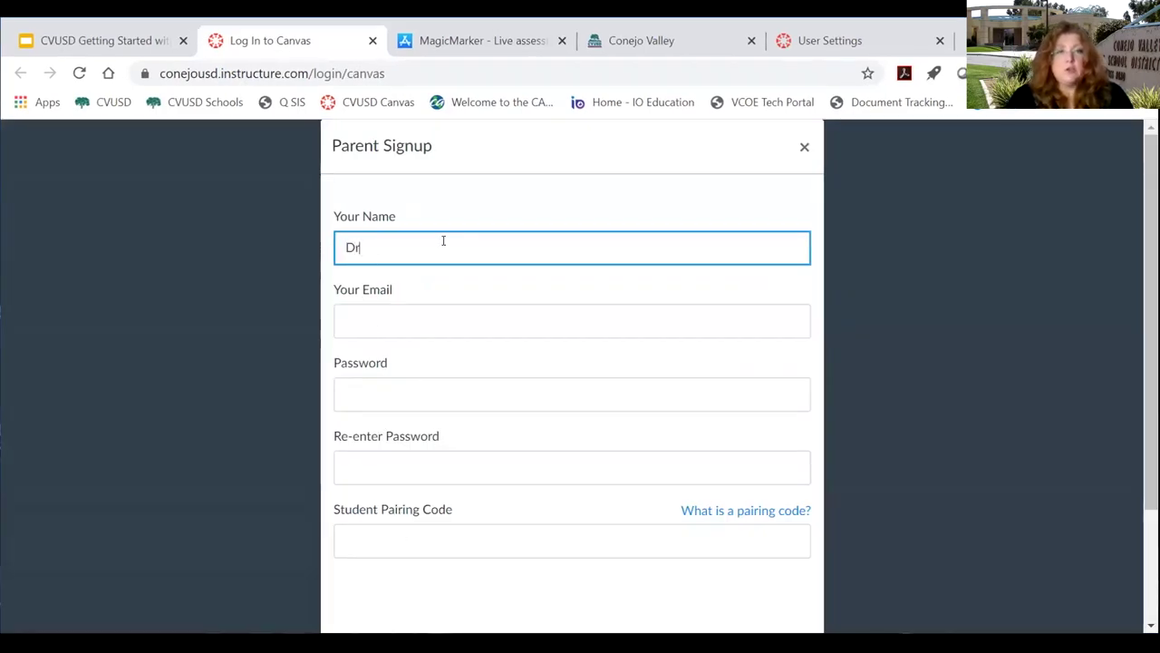
pyautogui.write('. Suter')
pyautogui.press('Tab')
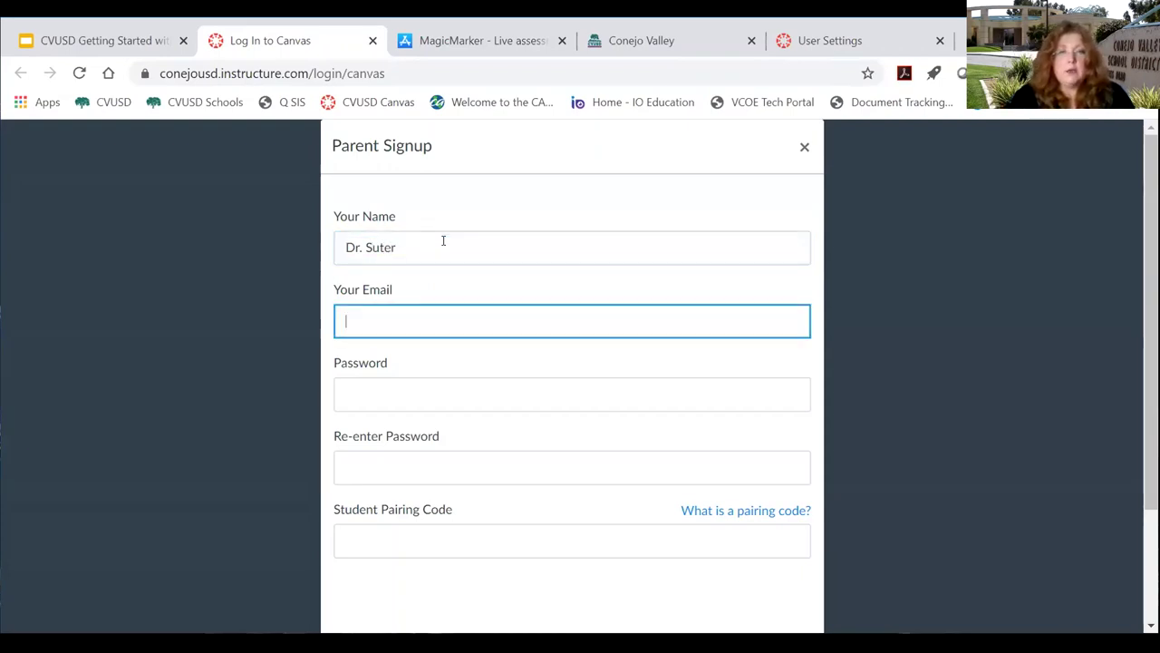
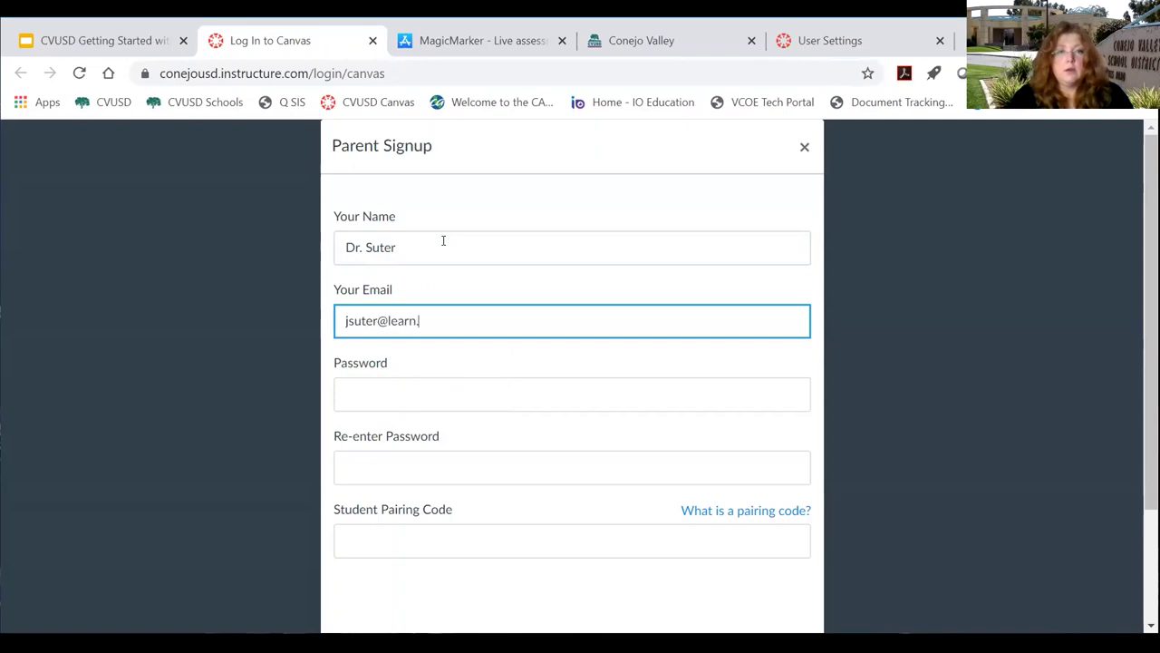
pyautogui.press('Tab')
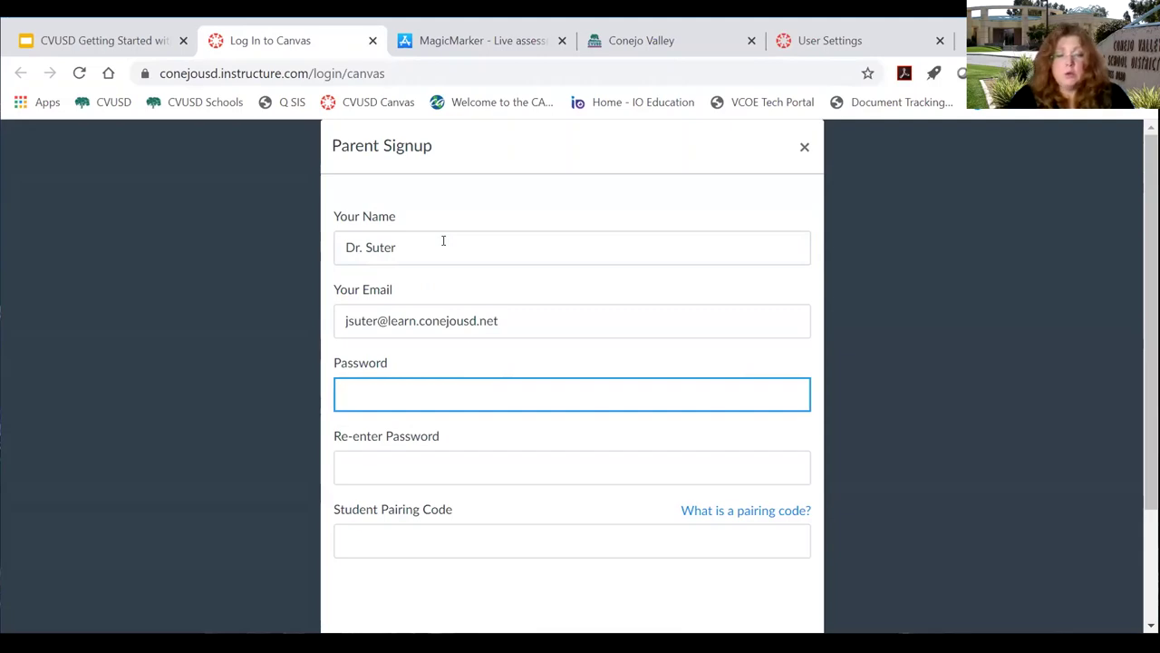
# Enter and confirm the password, paste the student pairing code, and submit the signup.
pyautogui.write('••••••')
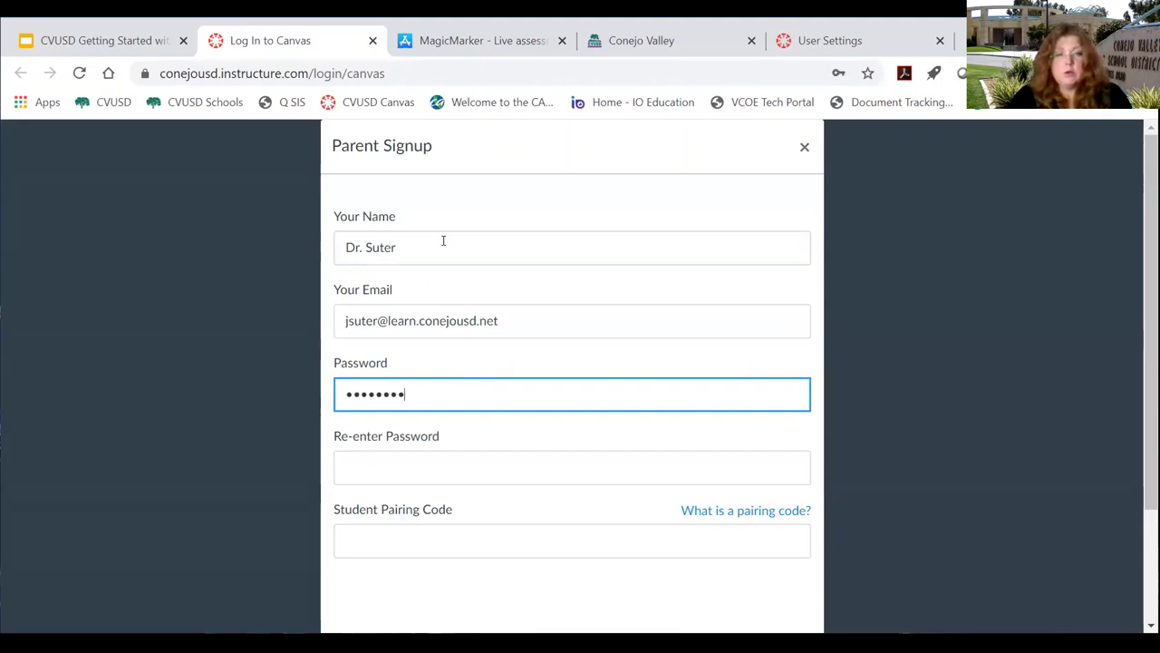
pyautogui.press('Tab')
pyautogui.write('•••••••••')
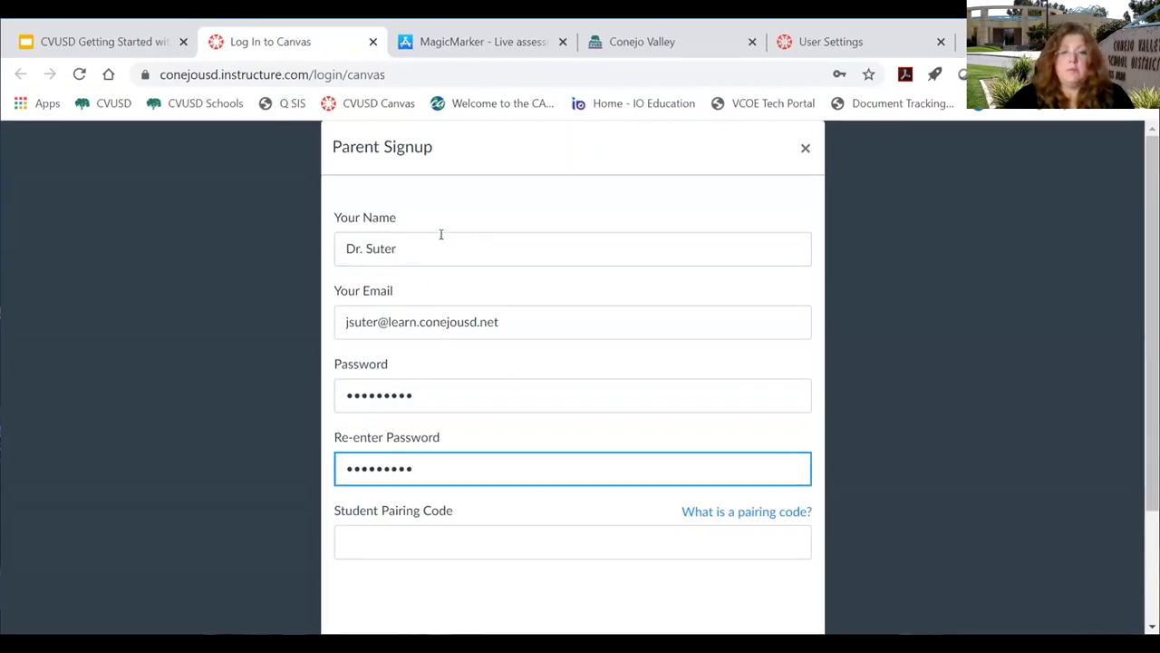
pyautogui.click(387, 536)
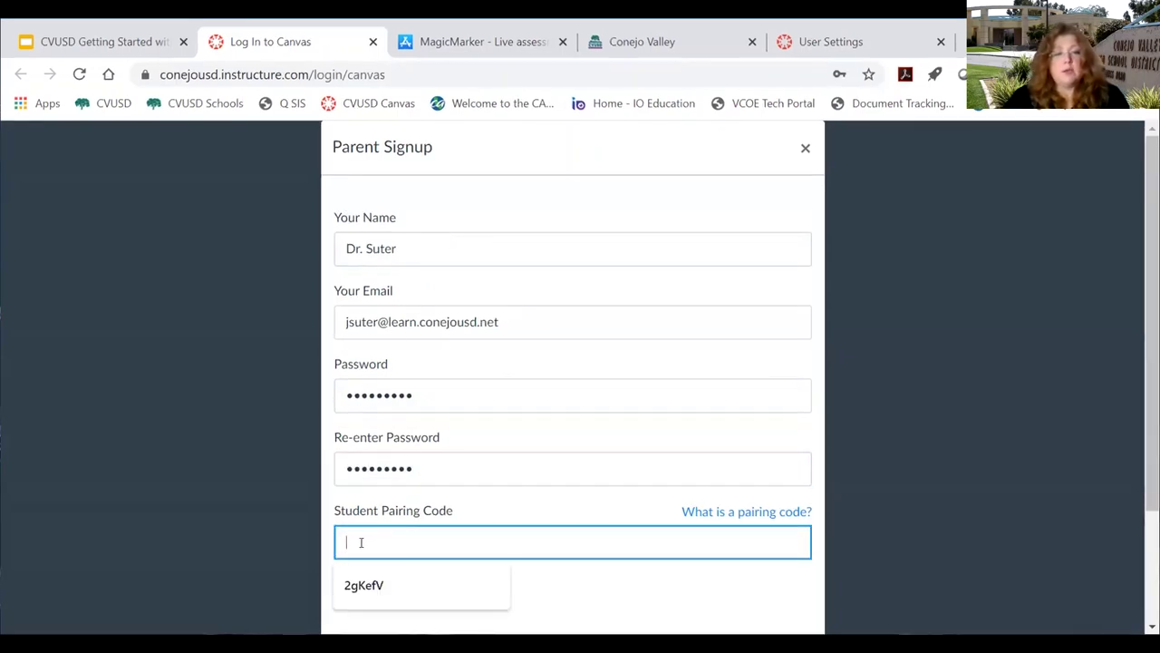
pyautogui.write('EzQ3u9')
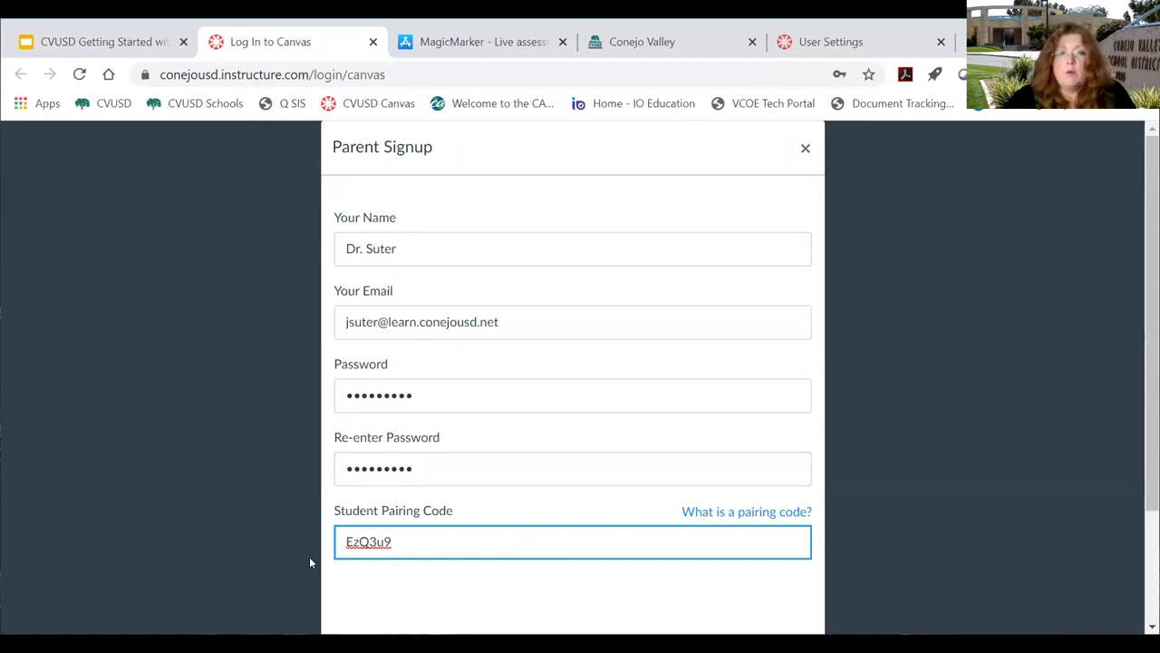
pyautogui.scroll(-3, 683, 497)
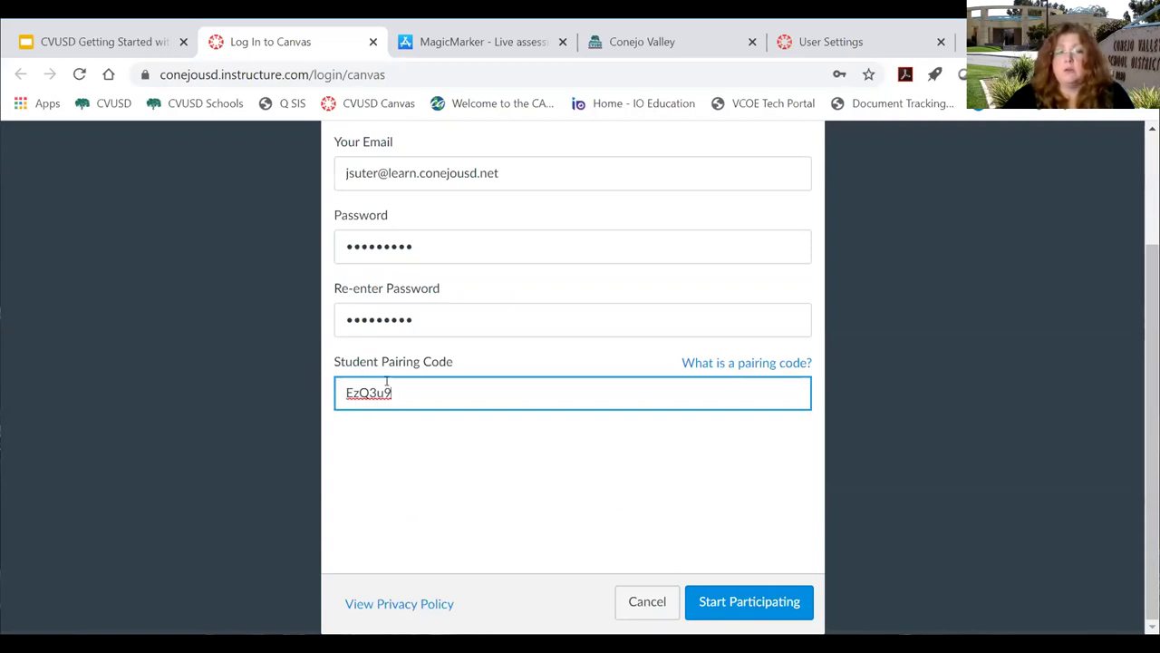
pyautogui.click(751, 603)
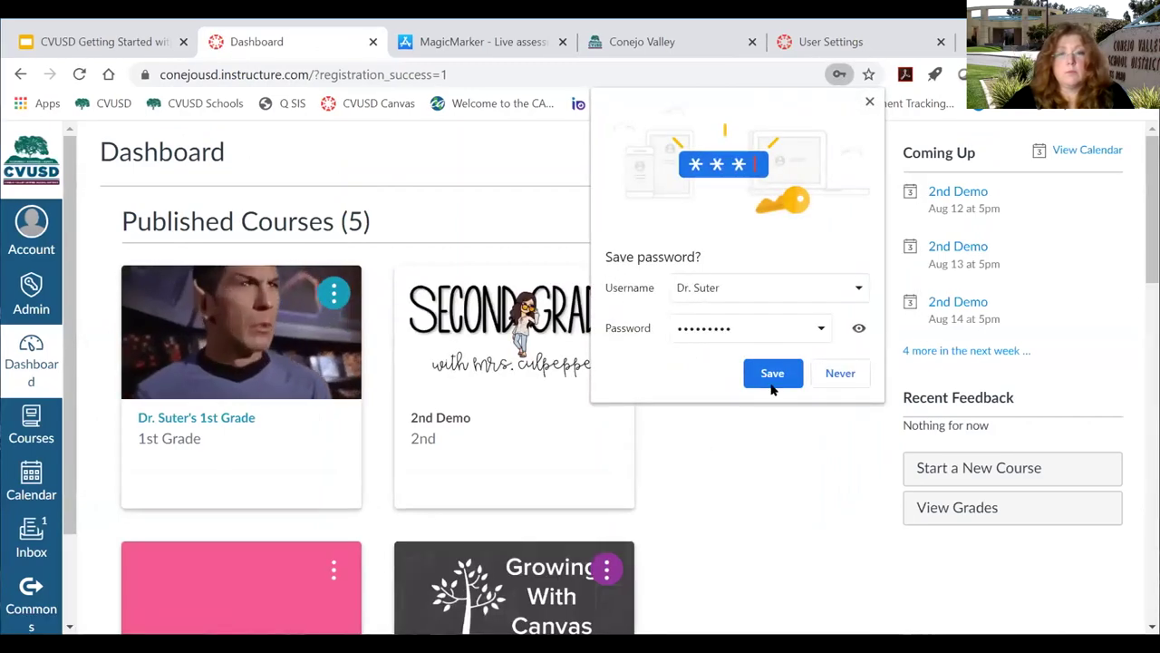
# Sign out of ClassLink from its profile menu.
pyautogui.click(672, 27)
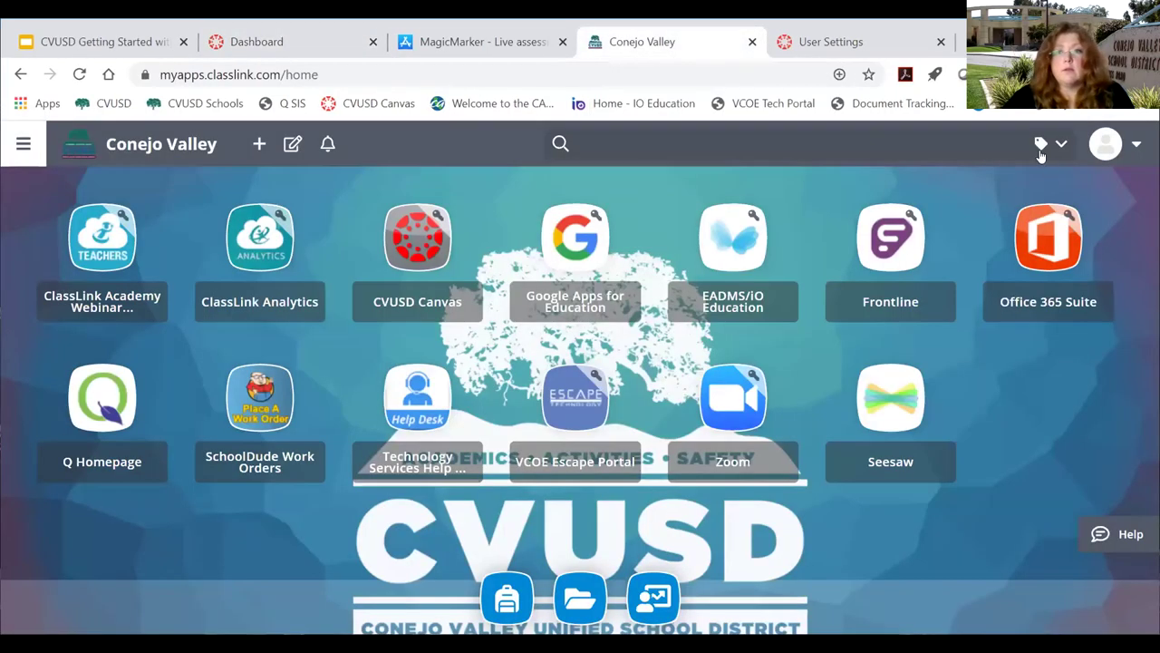
pyautogui.click(1115, 143)
pyautogui.click(909, 267)
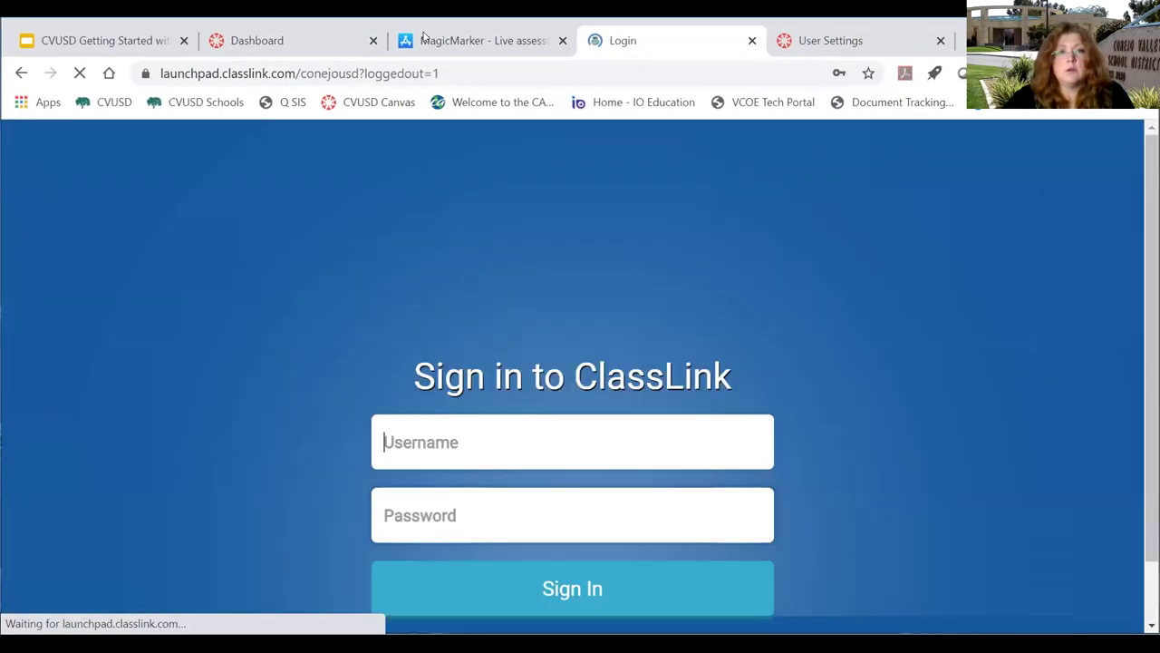
# Log out of the new parent account, then bring up the Account panel on the teacher's User Settings.
pyautogui.click(263, 40)
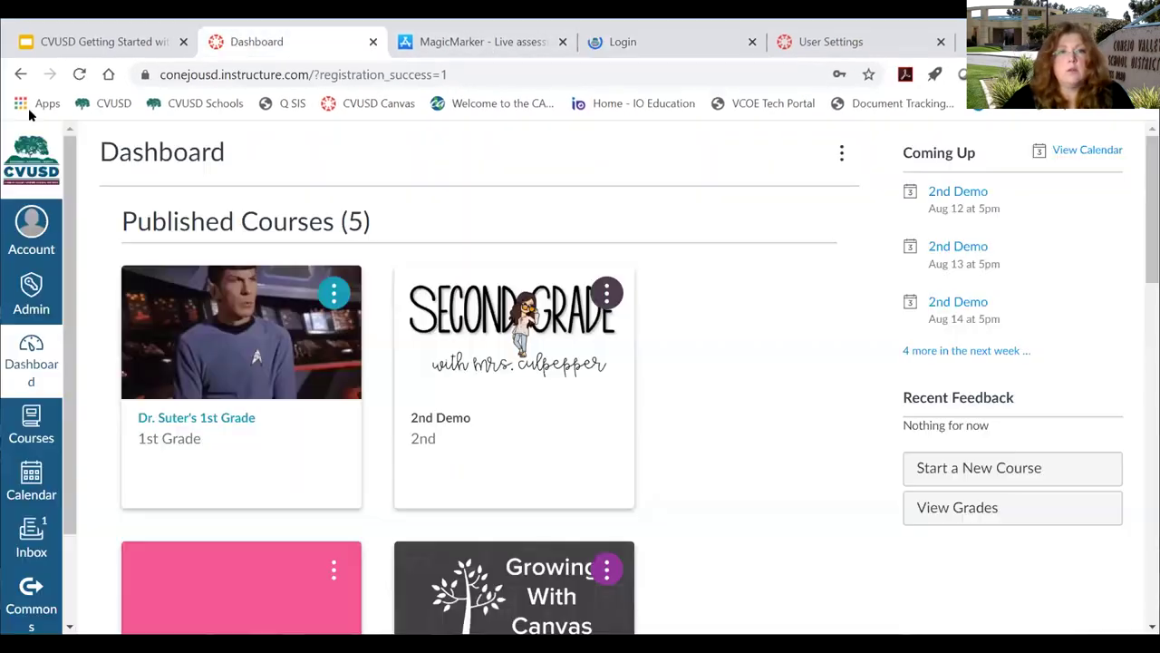
pyautogui.click(31, 231)
pyautogui.click(244, 263)
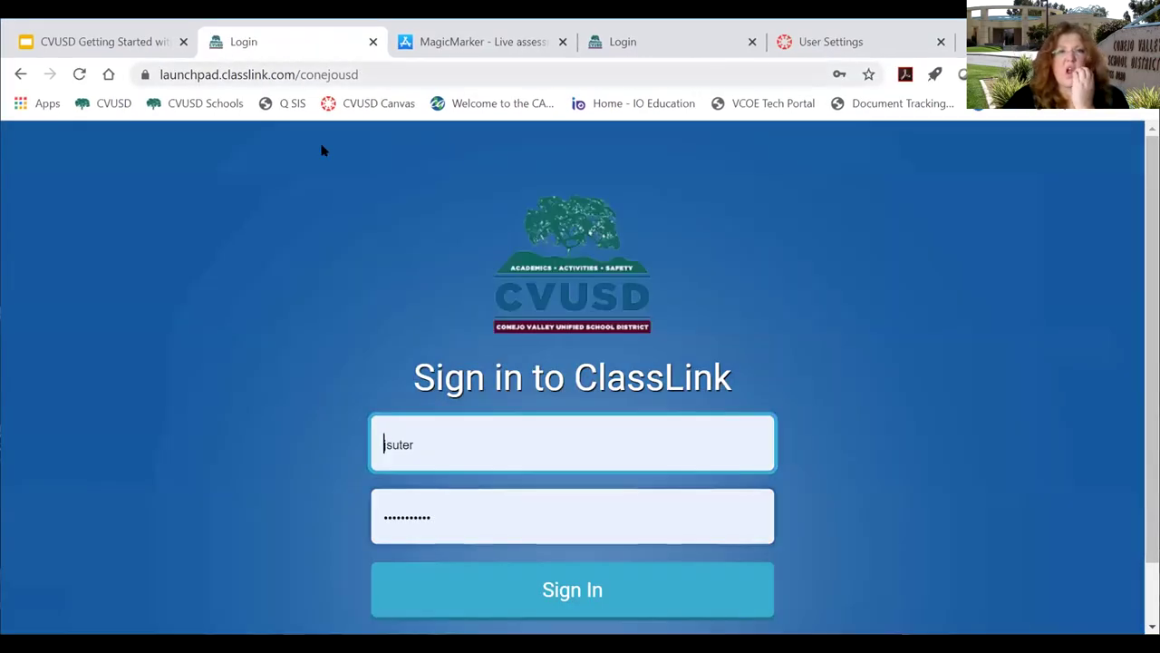
pyautogui.click(816, 42)
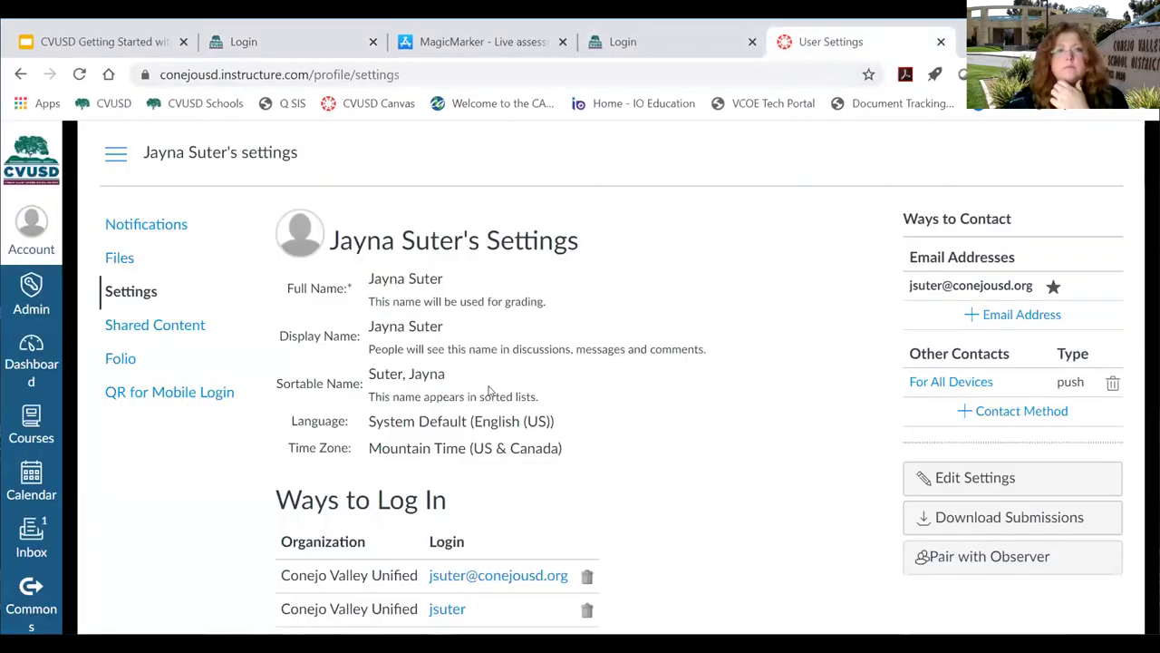
pyautogui.click(24, 237)
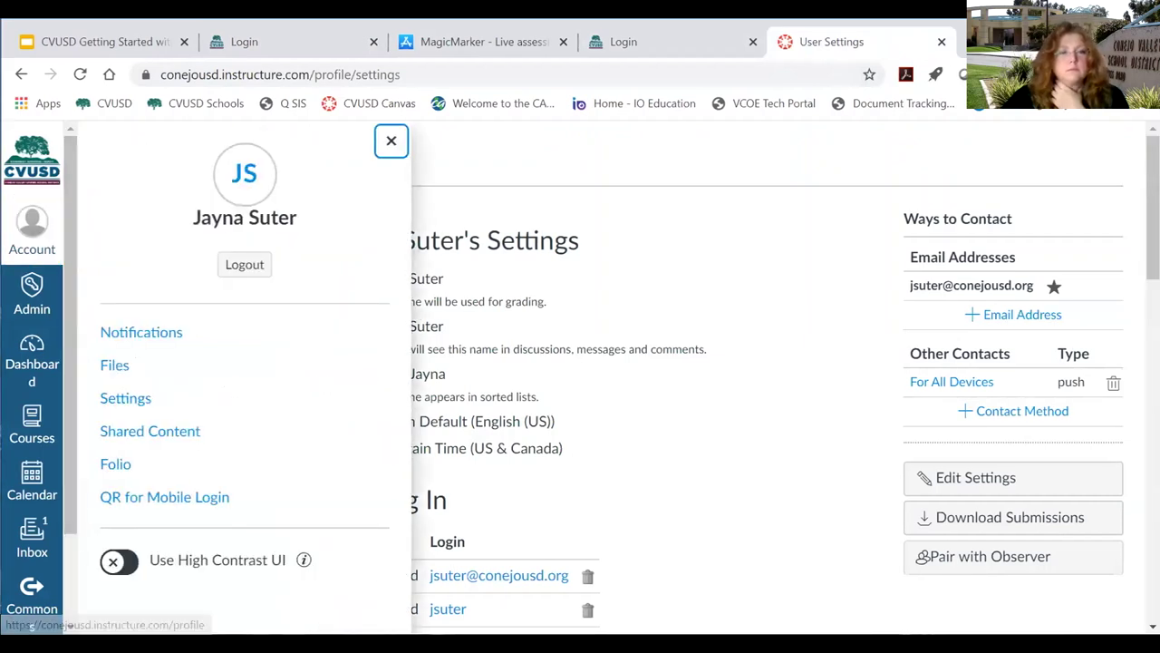
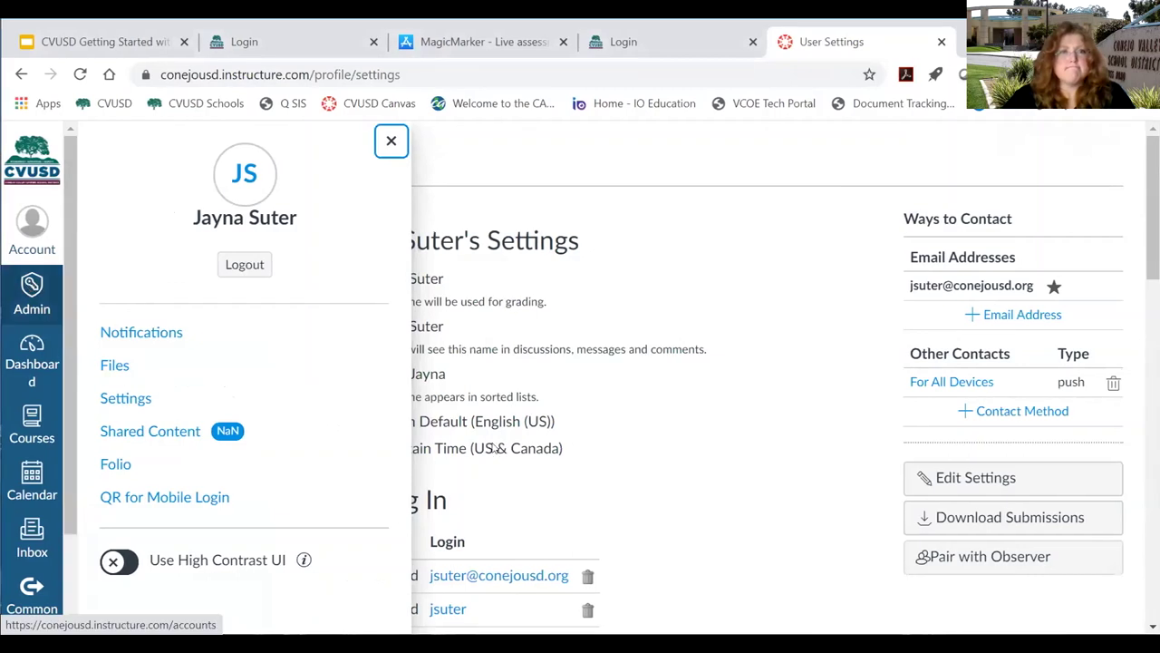
# Close the extra ClassLink tab and sign back in, reaching the Dashboard with five published courses.
pyautogui.click(32, 358)
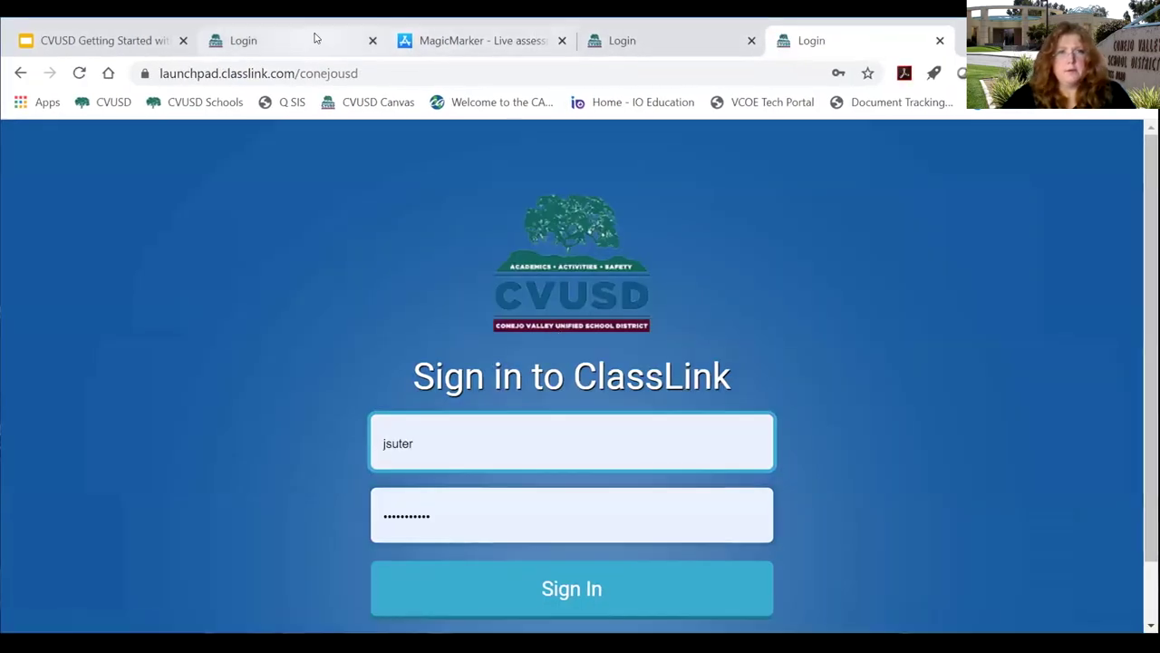
pyautogui.click(940, 40)
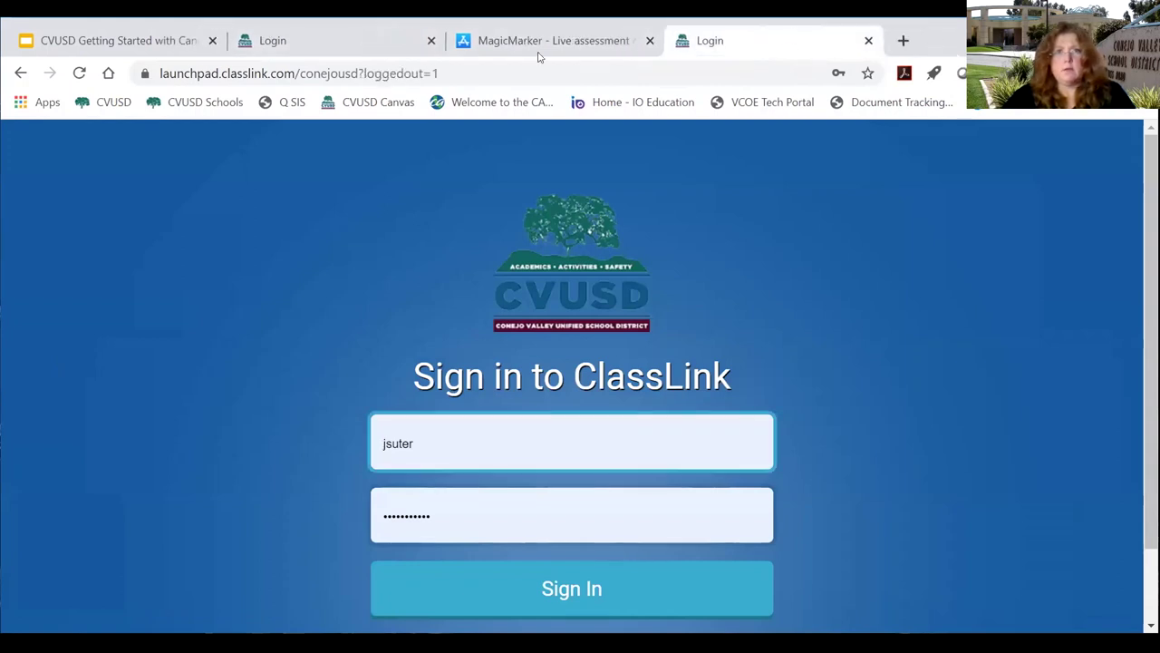
pyautogui.click(574, 590)
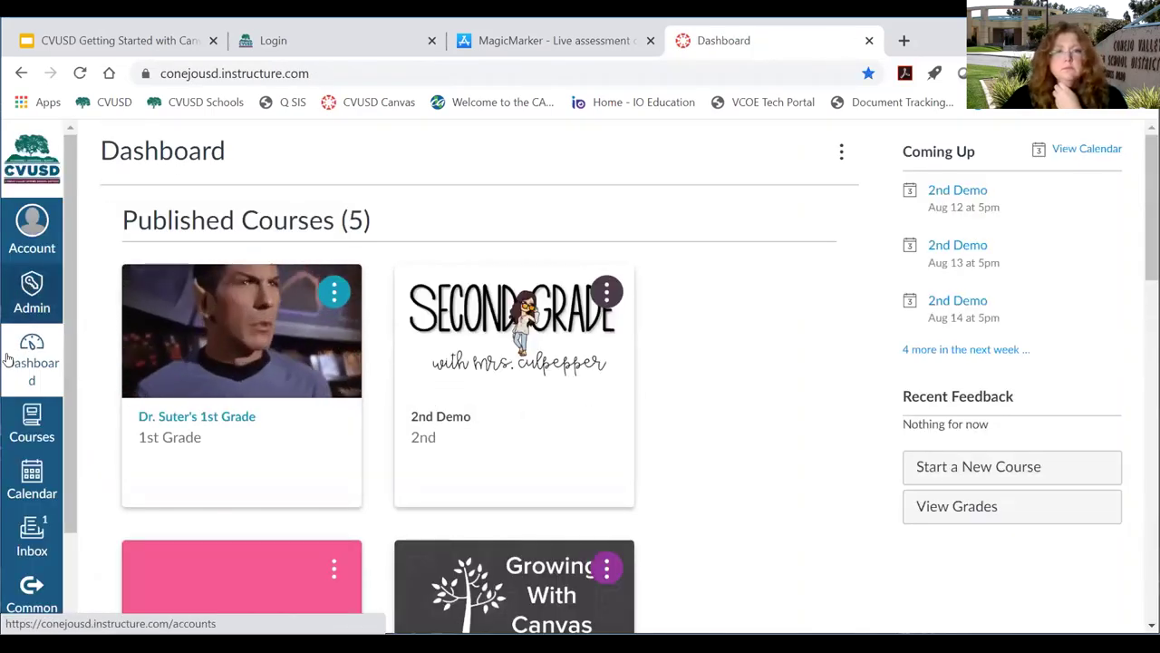
# From the 1st Grade course's People roster, act as the Parent Observer and confirm with Proceed.
pyautogui.click(198, 415)
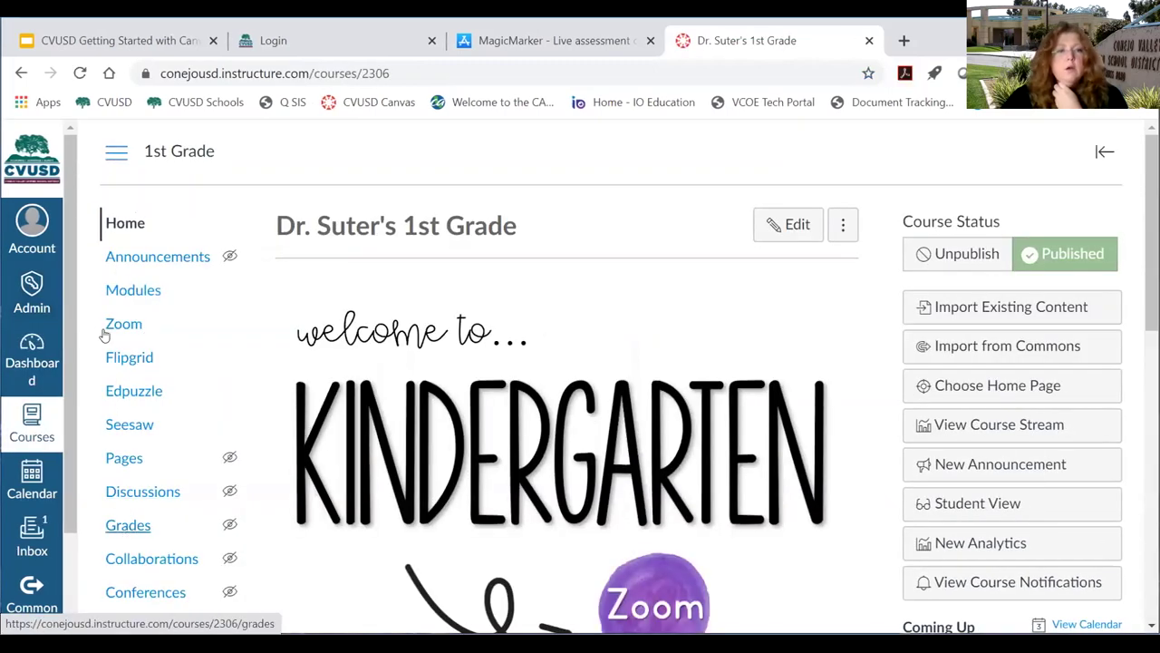
pyautogui.scroll(-1, 120, 526)
pyautogui.scroll(-1, 127, 562)
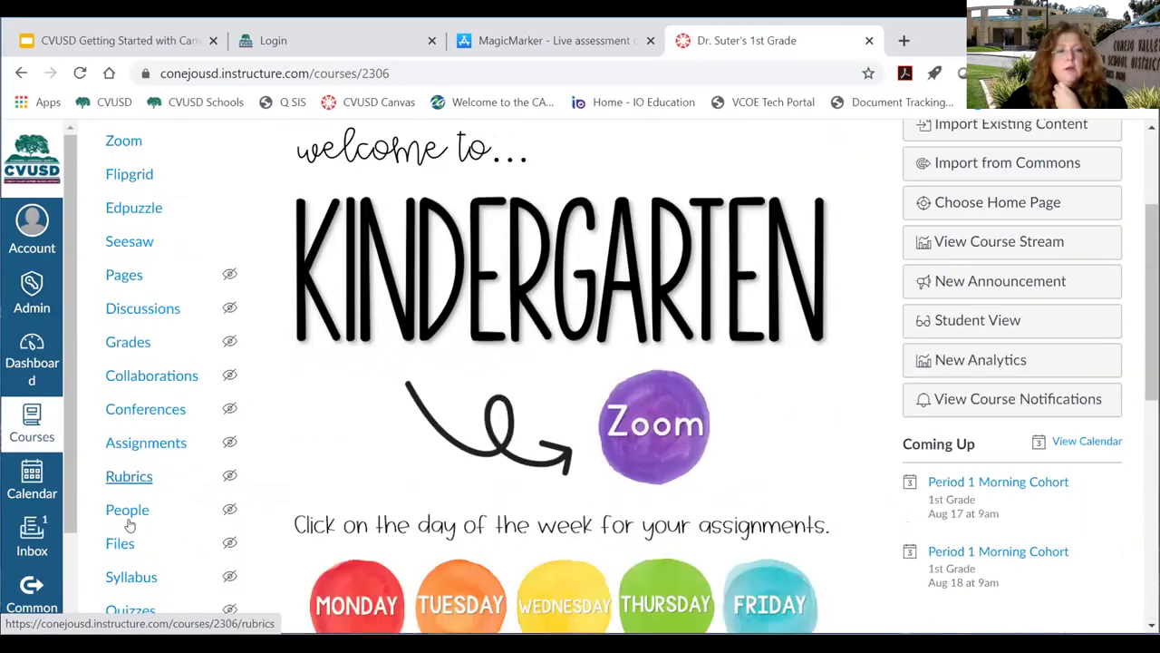
pyautogui.click(127, 509)
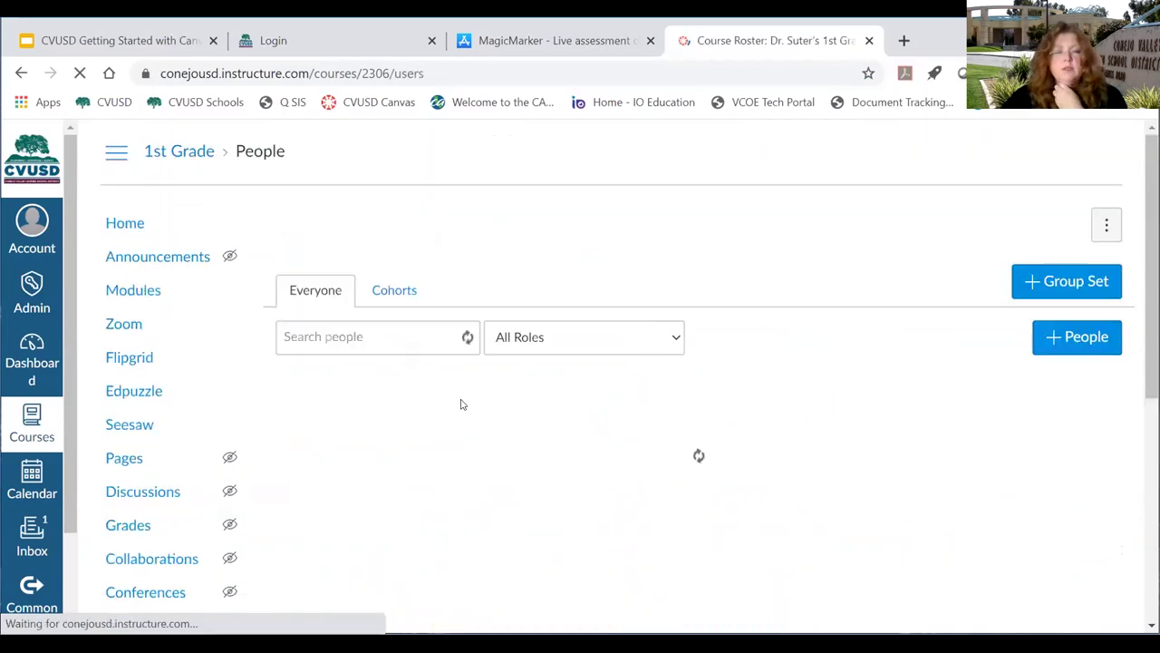
pyautogui.scroll(-1, 558, 446)
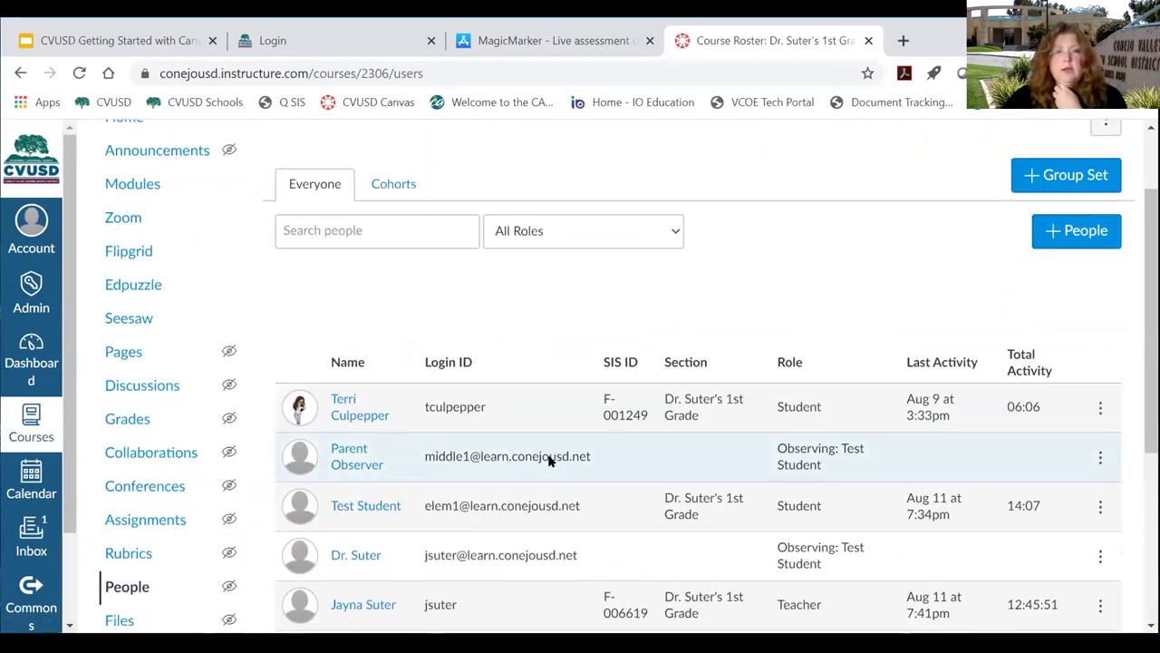
pyautogui.scroll(-1, 453, 417)
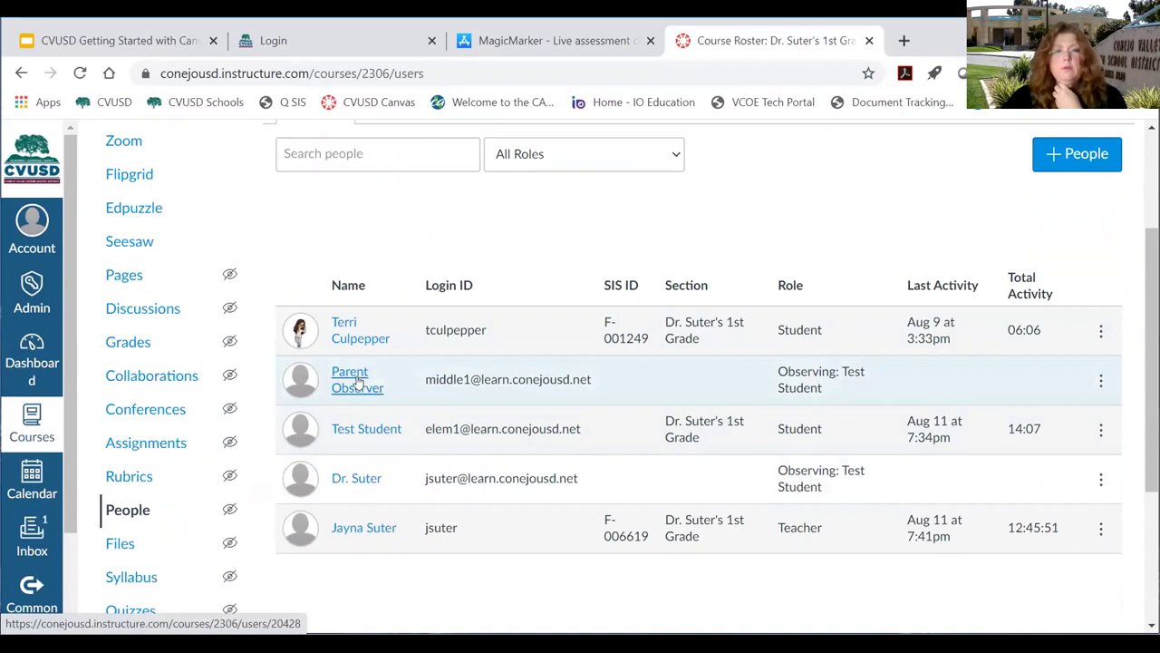
pyautogui.click(354, 388)
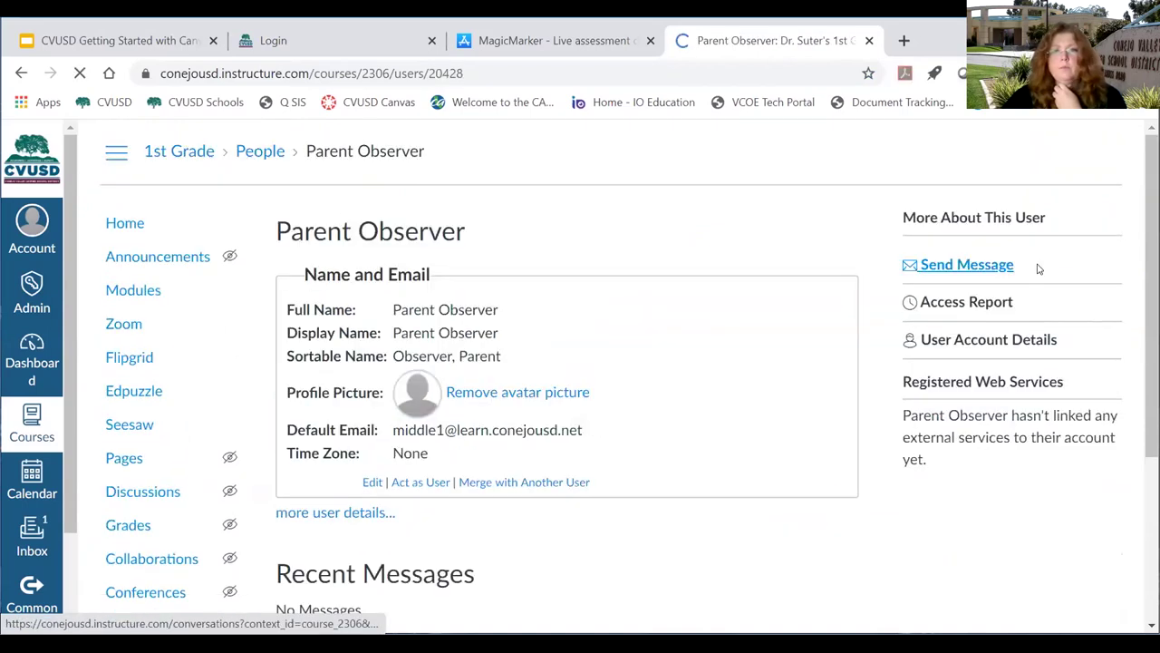
pyautogui.click(417, 481)
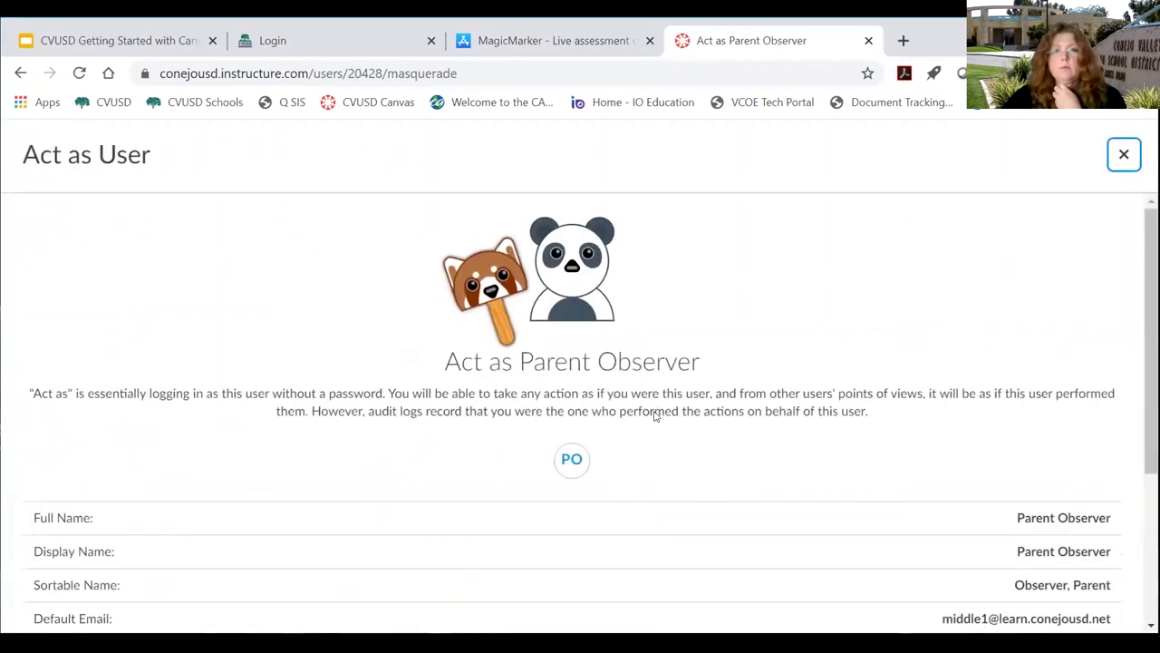
pyautogui.scroll(-3, 652, 414)
pyautogui.click(567, 594)
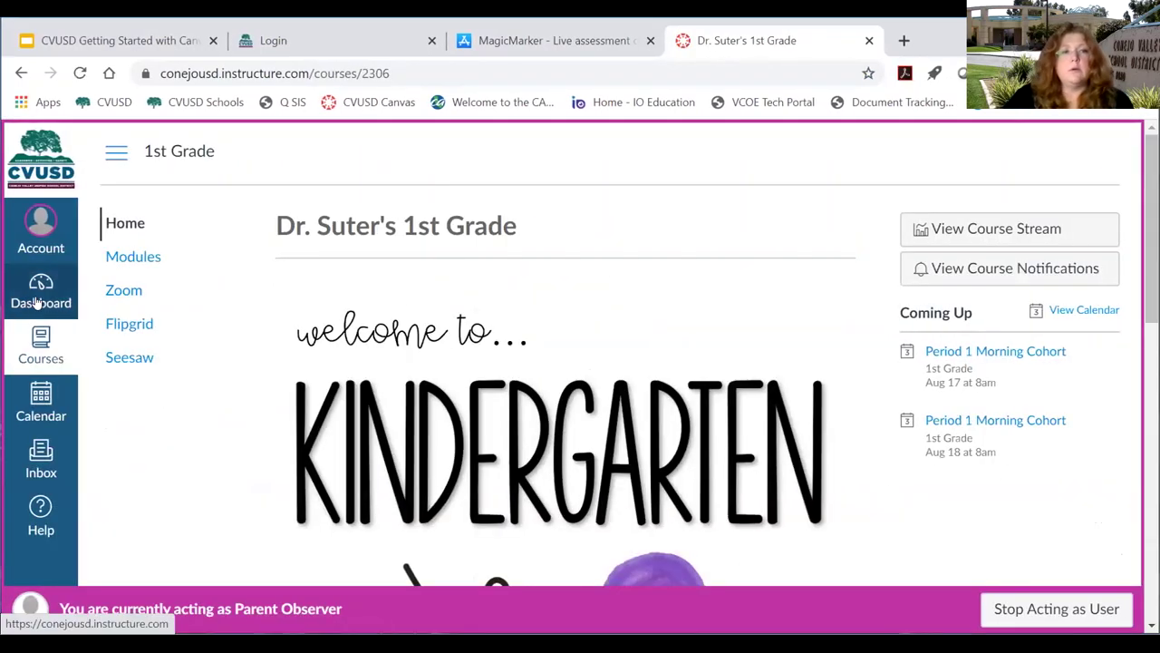
# Open the observer's Dashboard with the 4th Grade and 1st Grade cards, pointing out Coming Up.
pyautogui.click(36, 297)
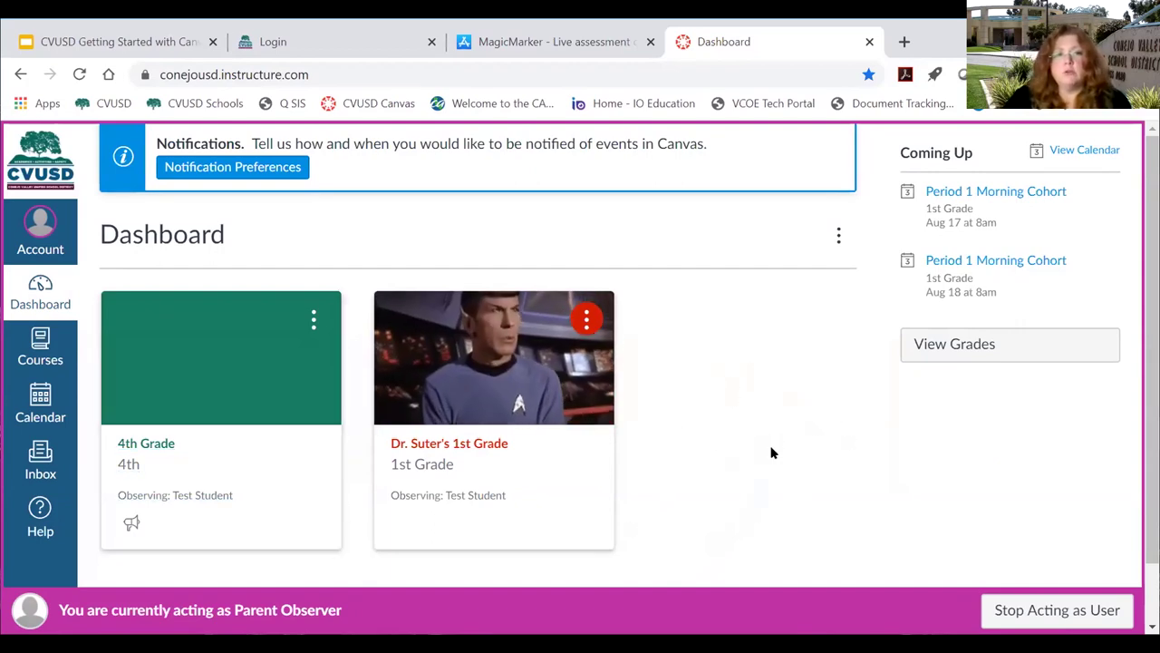
pyautogui.scroll(-1, 769, 448)
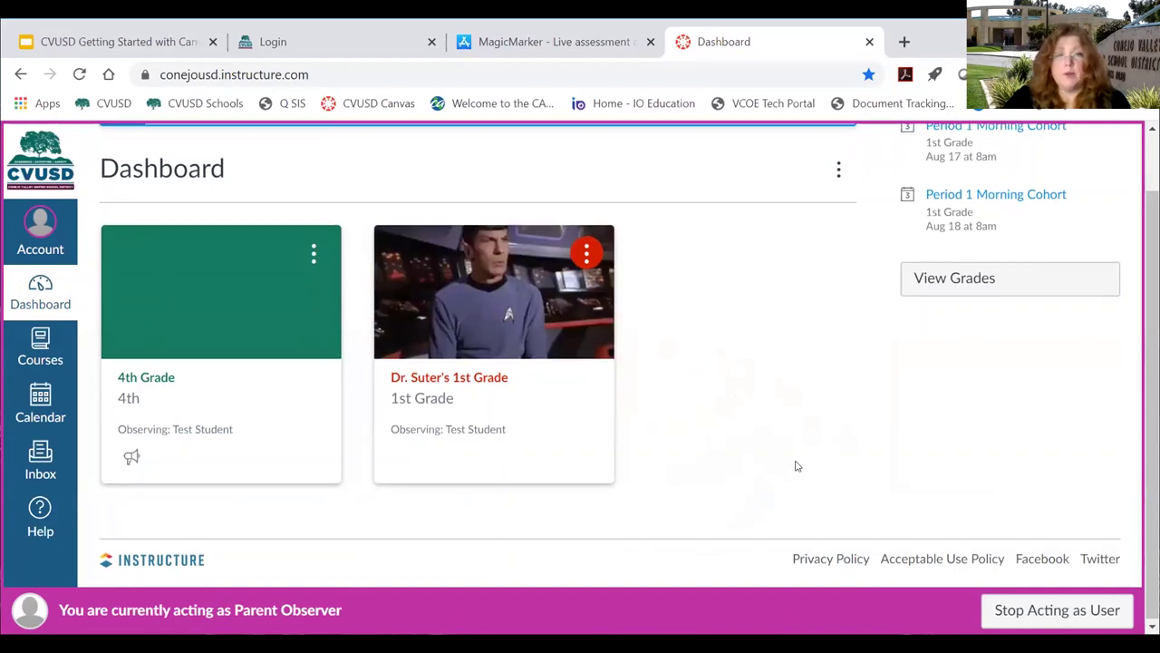
pyautogui.scroll(1, 807, 467)
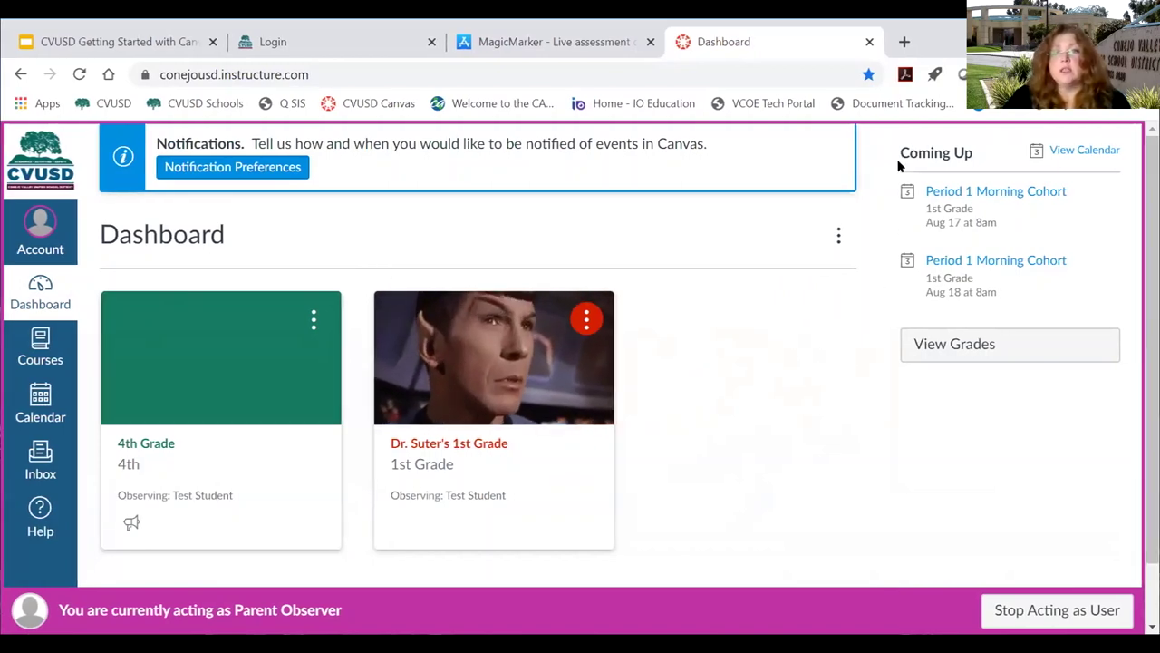
pyautogui.moveTo(902, 153); pyautogui.dragTo(977, 163)
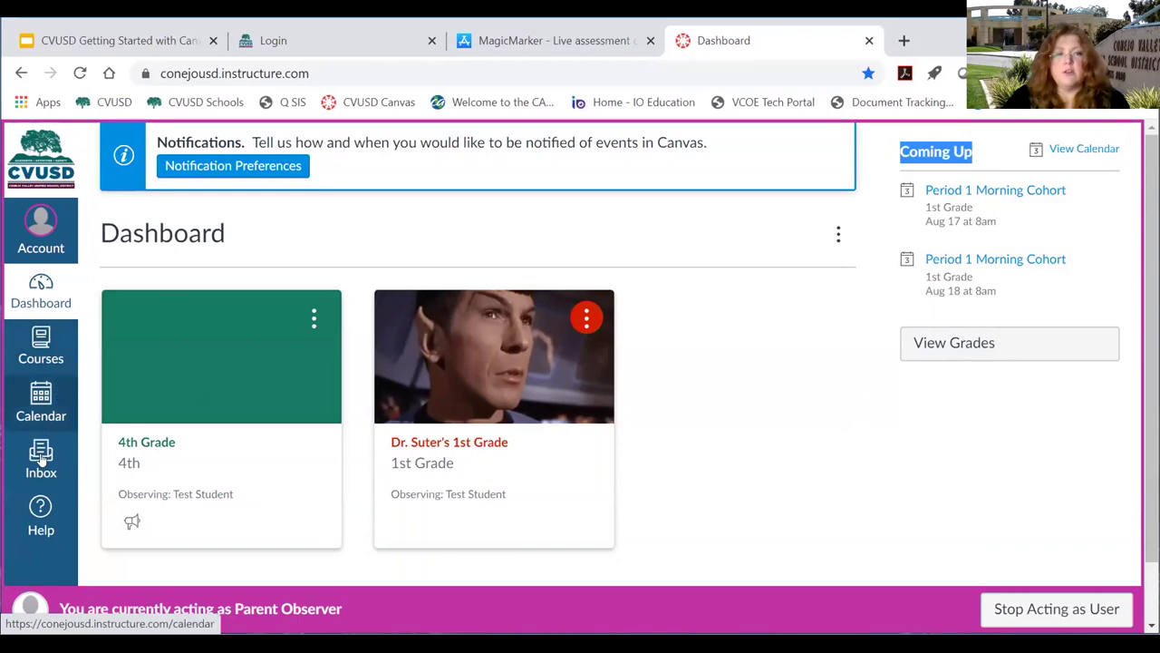
# Check the observer's Courses list, then show the August 2020 calendar with both courses' events.
pyautogui.click(36, 352)
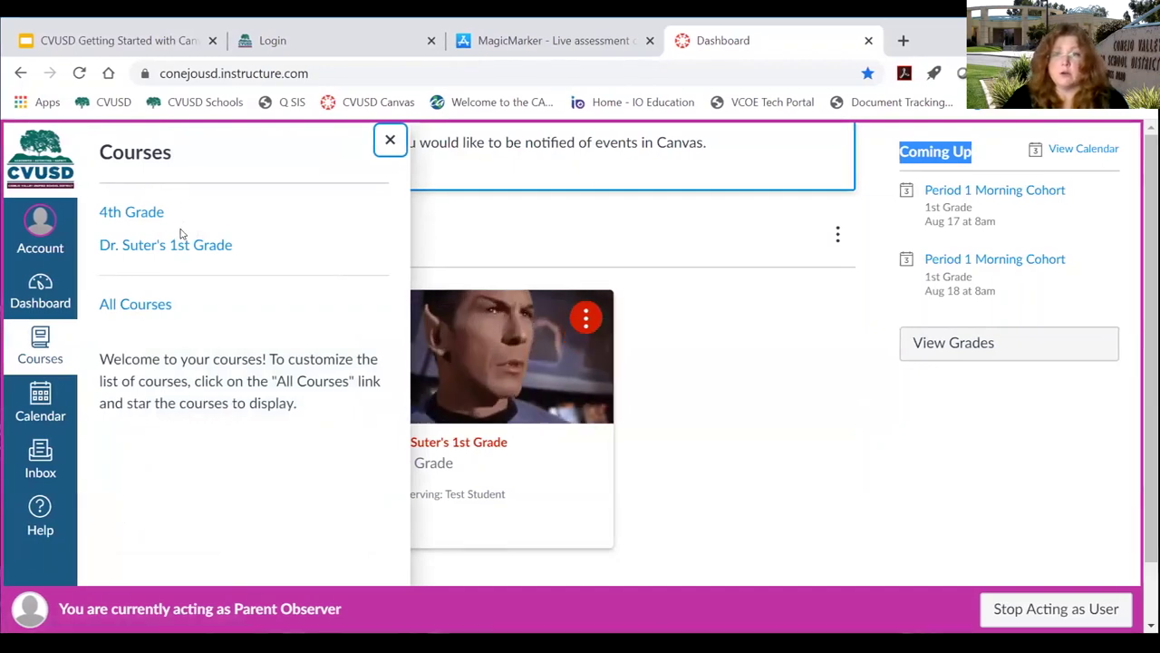
pyautogui.click(387, 148)
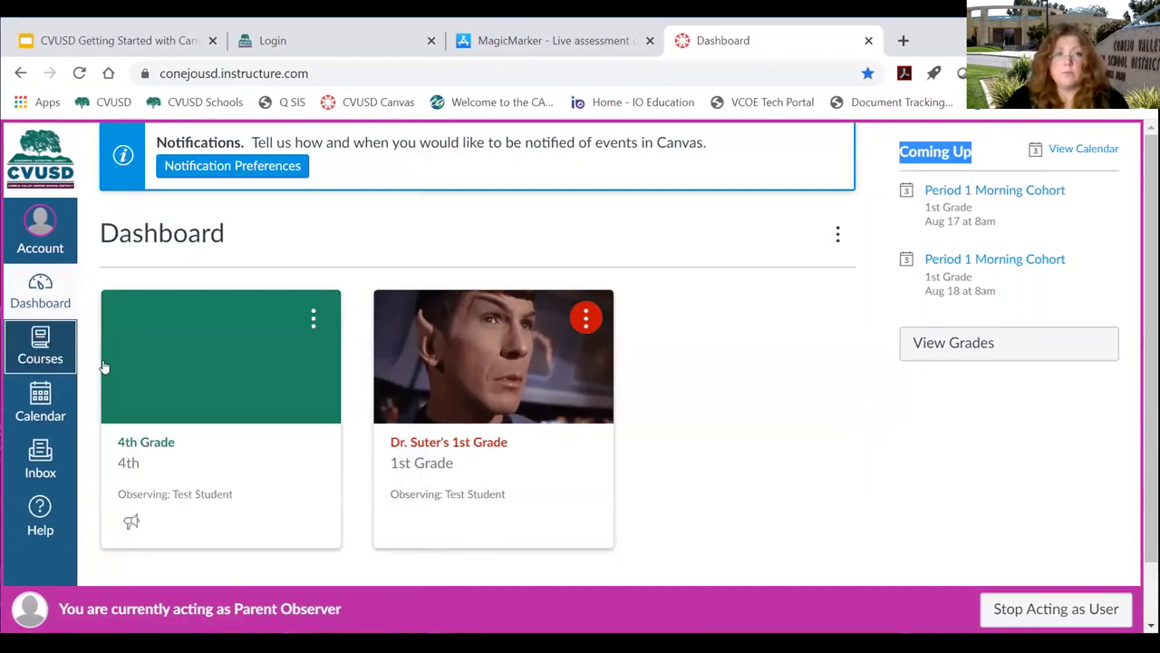
pyautogui.click(41, 403)
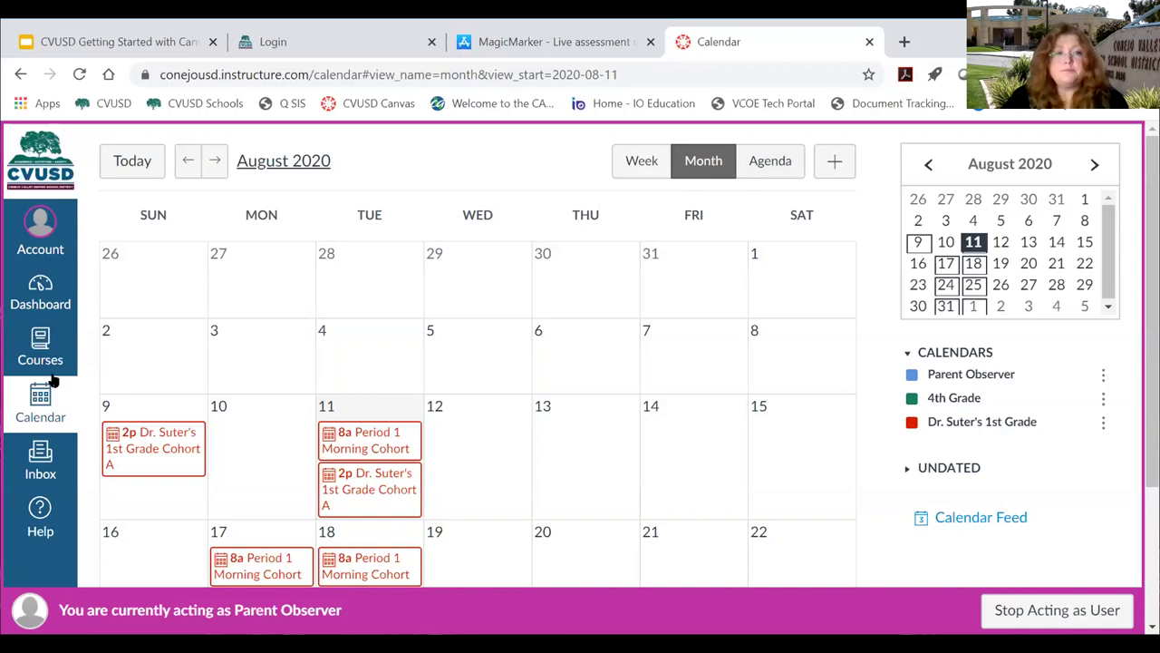
# Go to the Parent Observer's Inbox, which has no conversations.
pyautogui.click(41, 457)
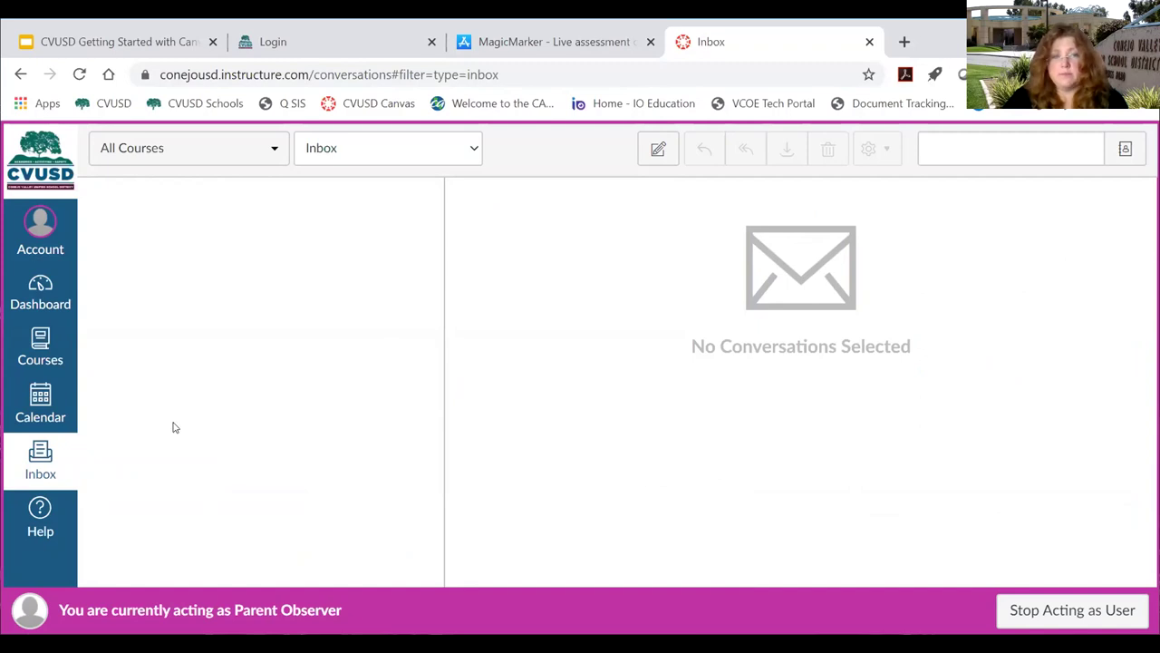
# Open Notifications from the Account tray to see the Parent Observer's notification preferences.
pyautogui.click(40, 227)
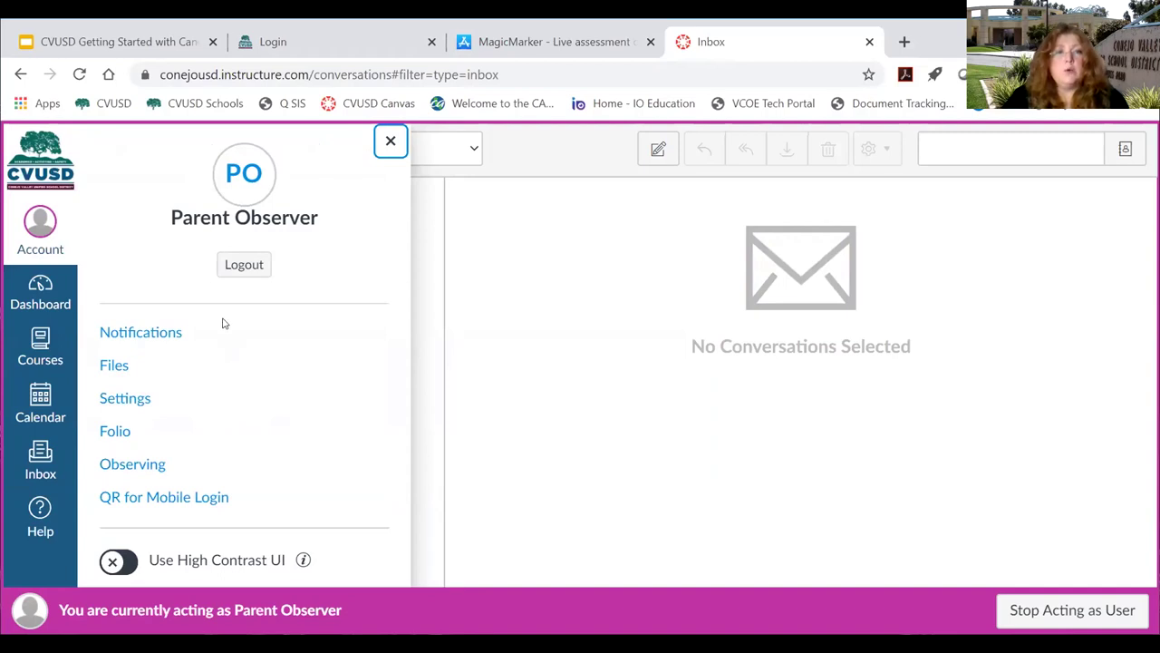
pyautogui.click(140, 334)
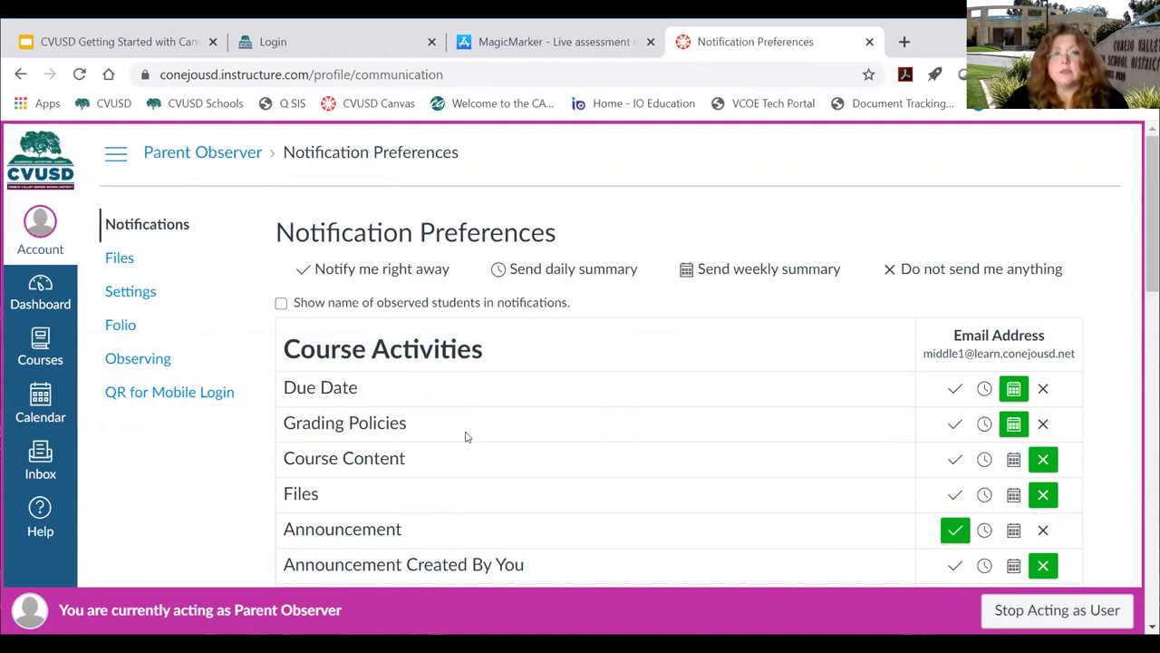
# Scroll the notification preferences and read the descriptions of the notification categories.
pyautogui.scroll(-1, 466, 437)
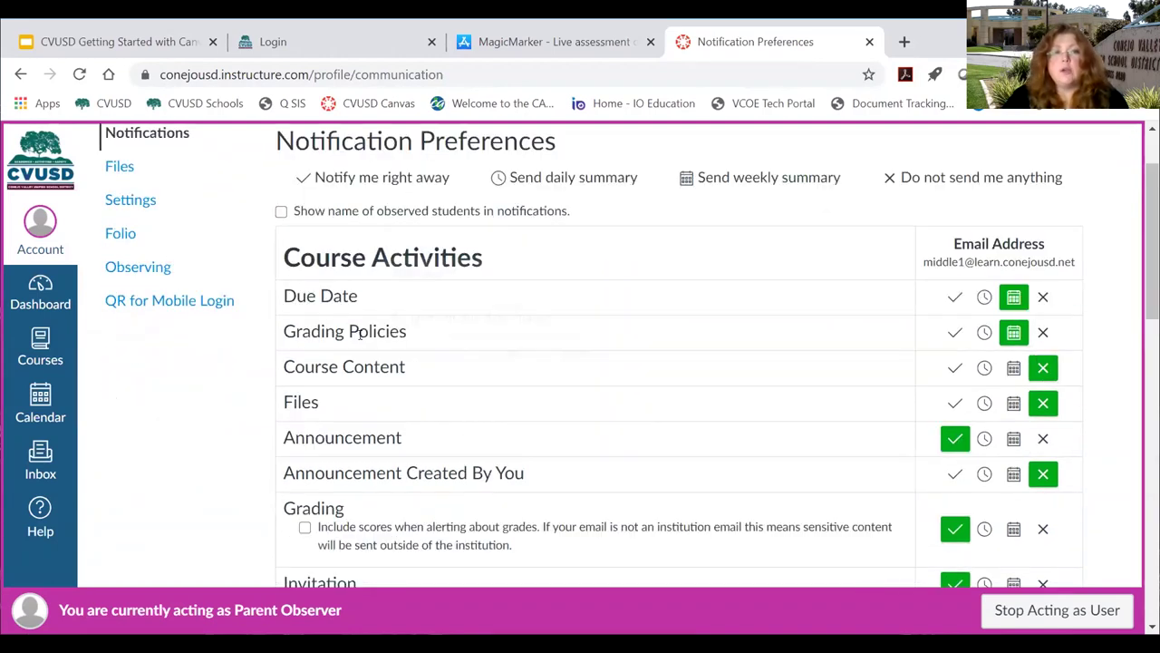
pyautogui.moveTo(371, 365)
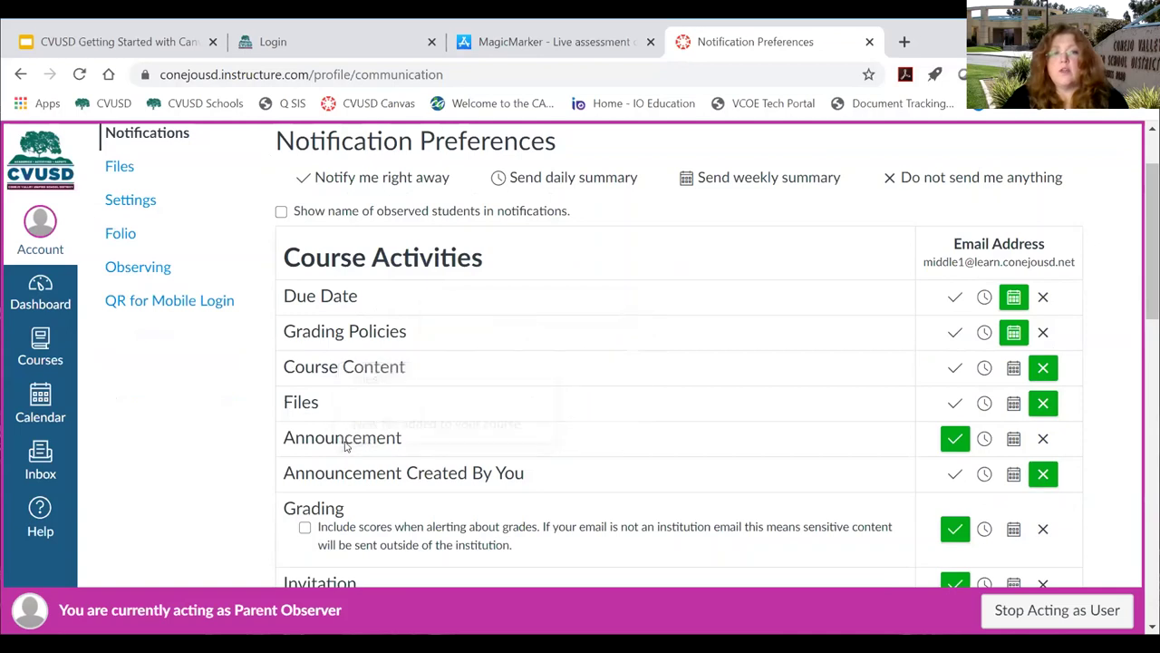
pyautogui.moveTo(494, 466)
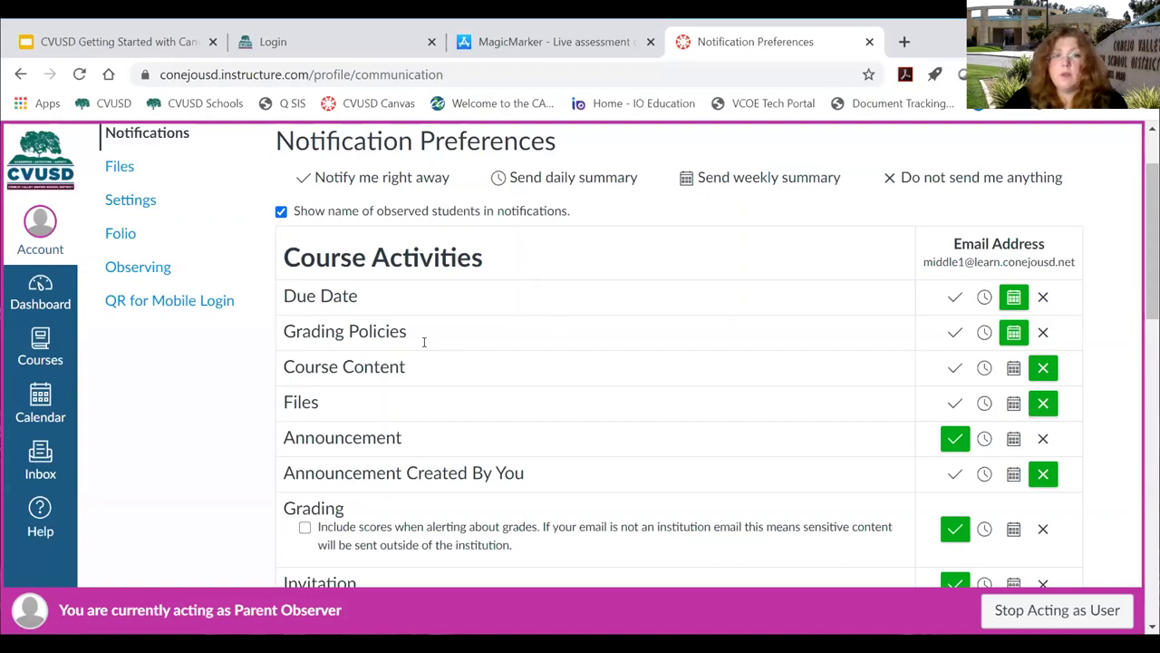
pyautogui.moveTo(373, 331)
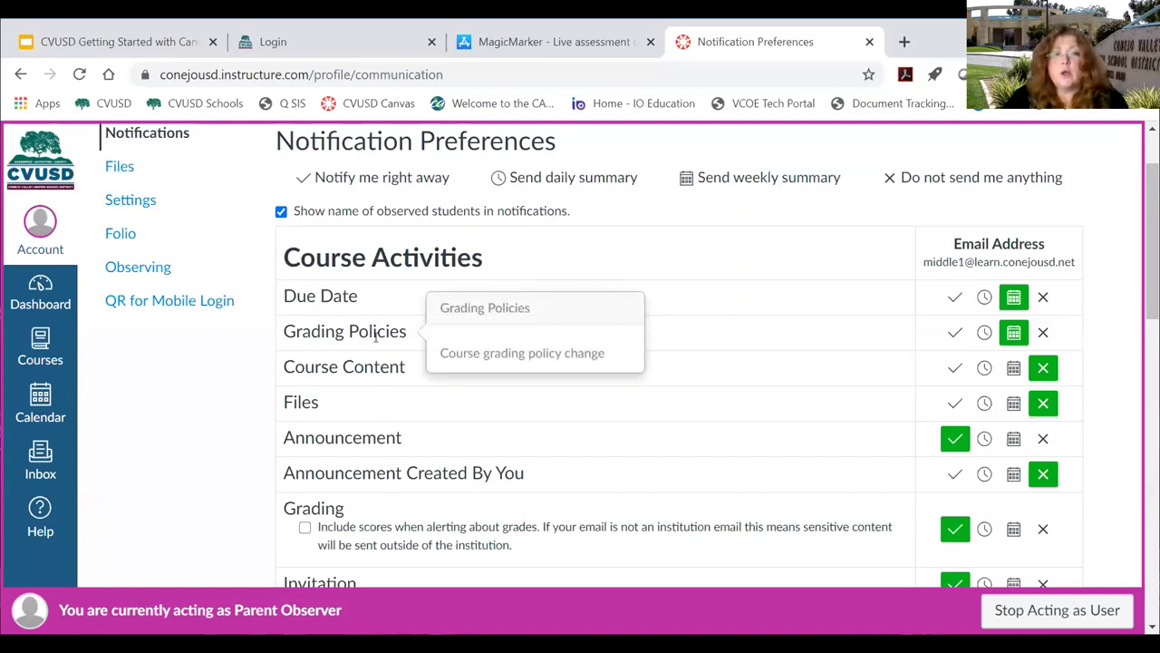
pyautogui.moveTo(375, 368)
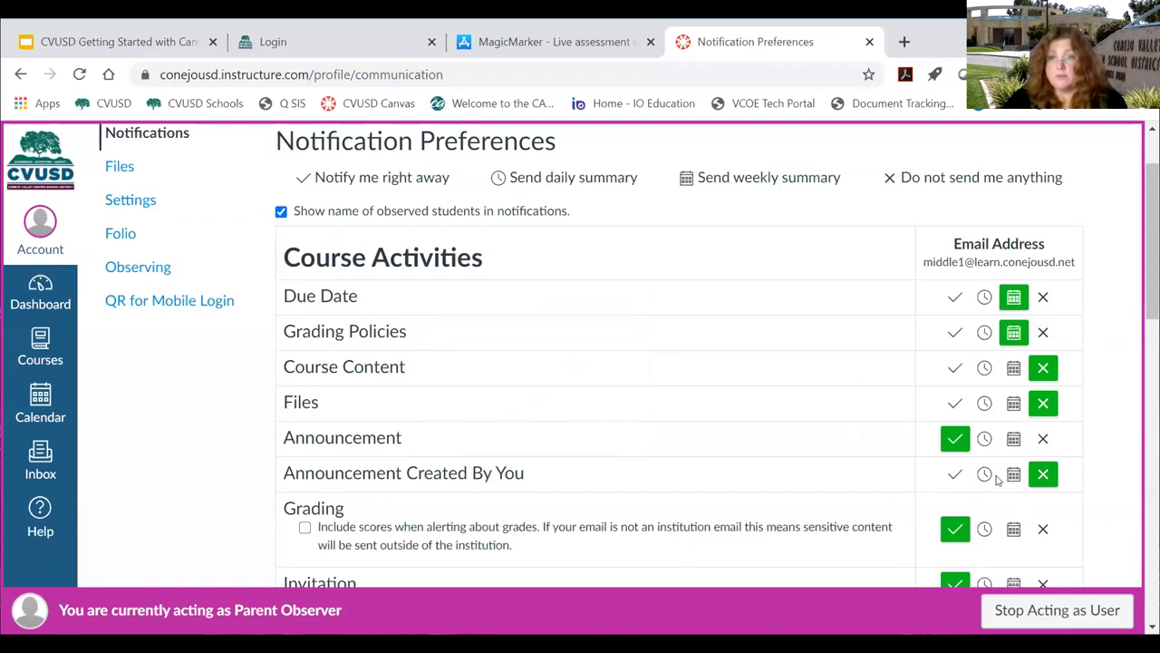
pyautogui.scroll(-3, 581, 415)
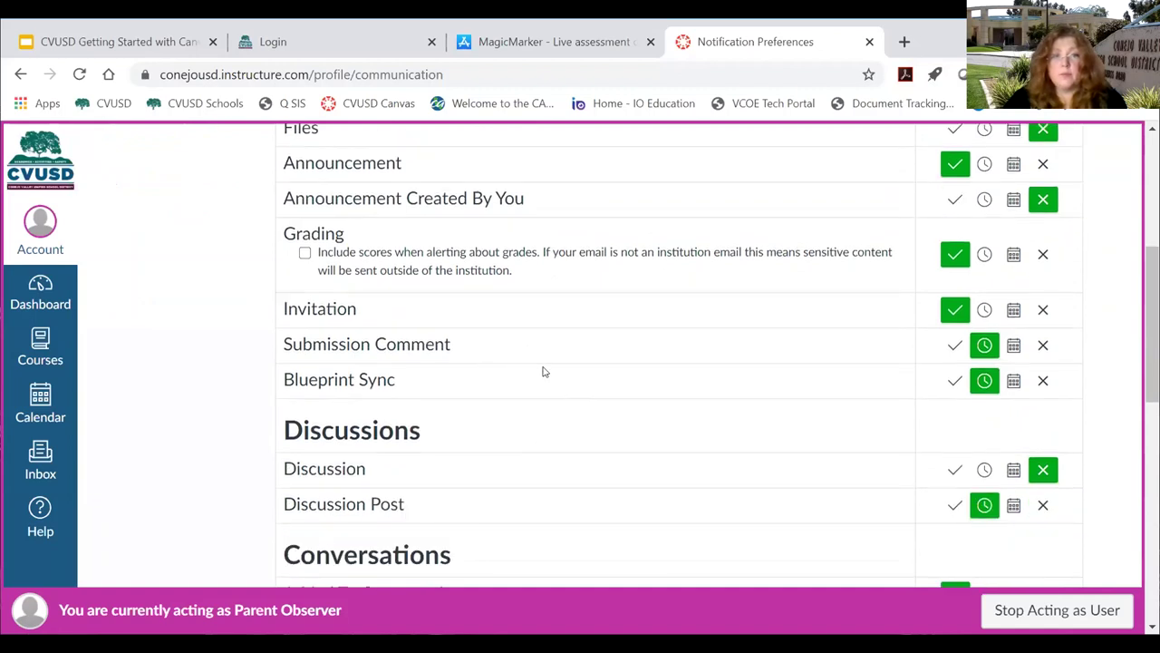
pyautogui.scroll(-2, 551, 368)
pyautogui.scroll(-1, 573, 372)
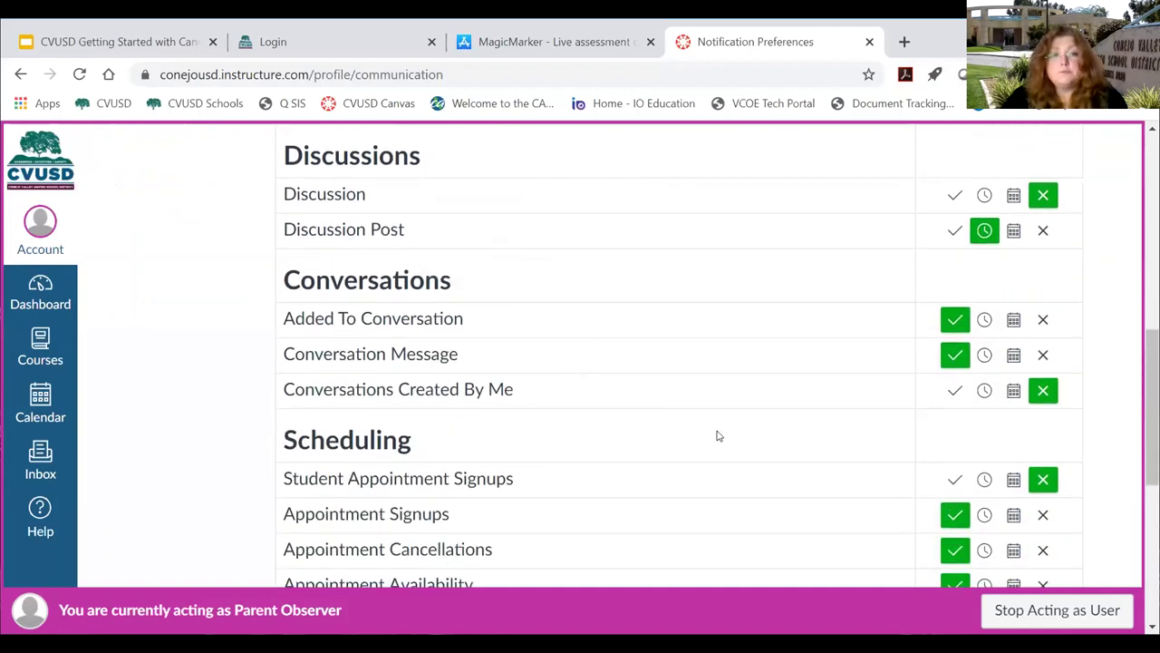
pyautogui.scroll(-1, 721, 424)
pyautogui.scroll(1, 670, 380)
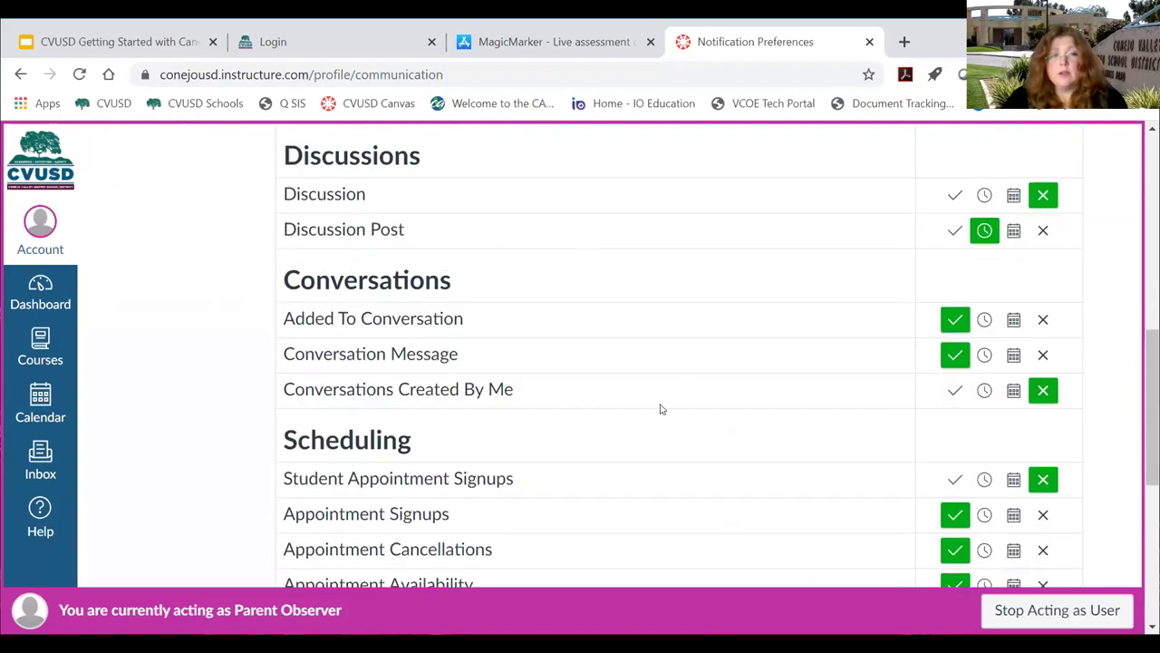
pyautogui.scroll(-1, 662, 408)
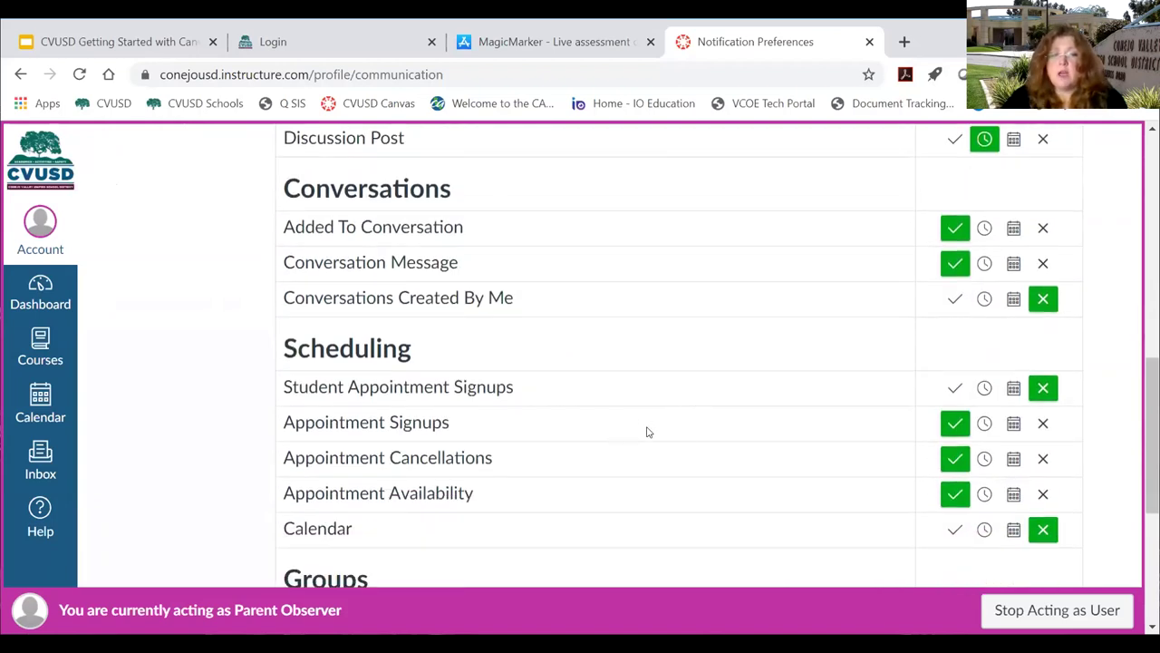
pyautogui.scroll(3, 647, 427)
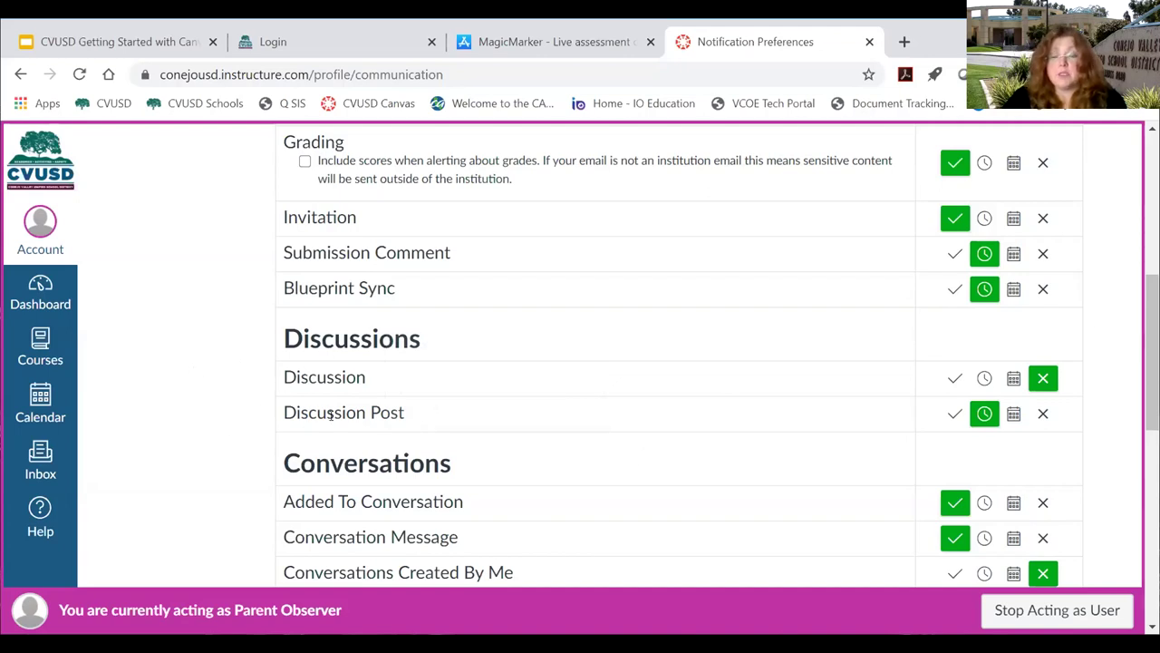
pyautogui.moveTo(352, 412)
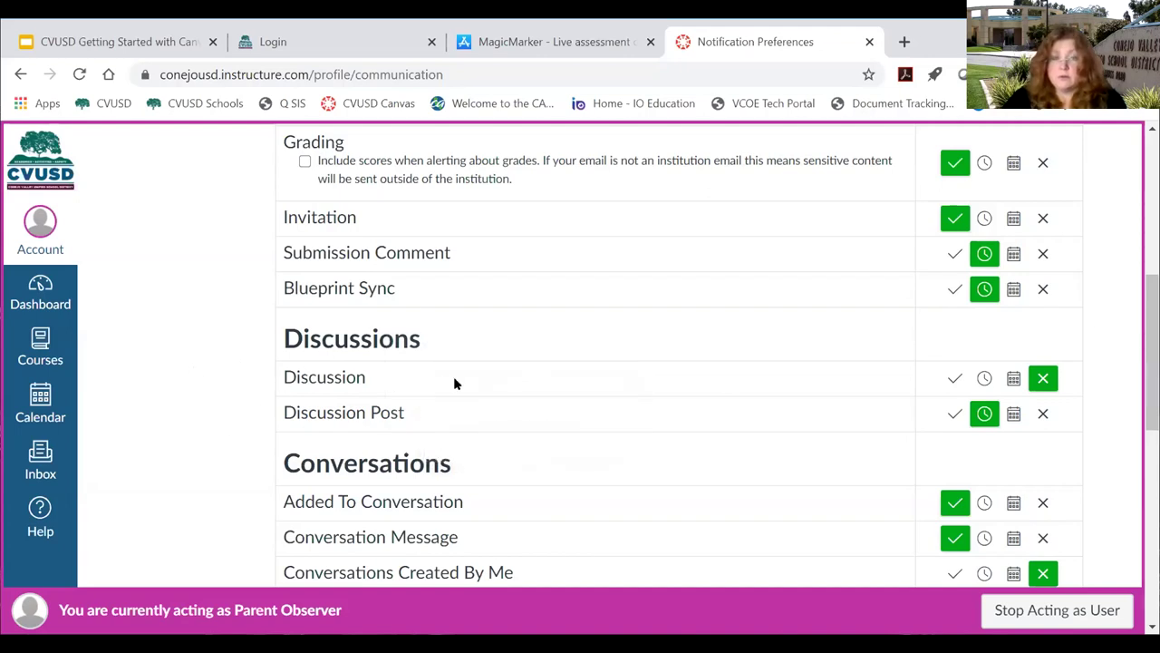
pyautogui.scroll(-1, 451, 458)
pyautogui.scroll(-3, 460, 446)
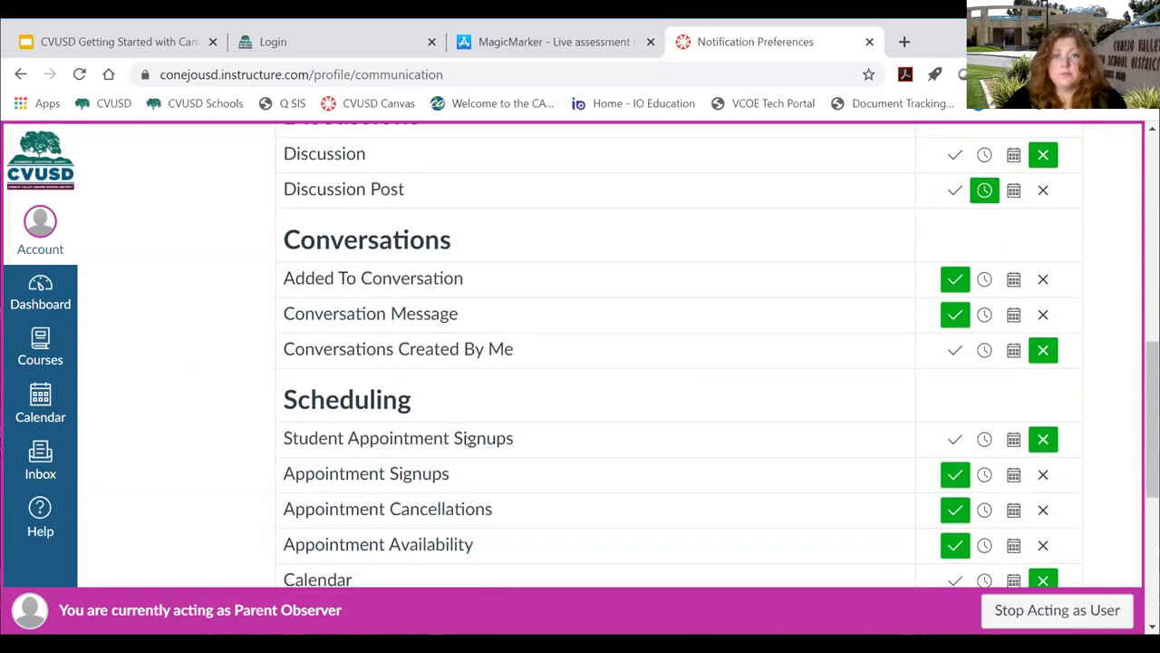
pyautogui.scroll(-3, 470, 440)
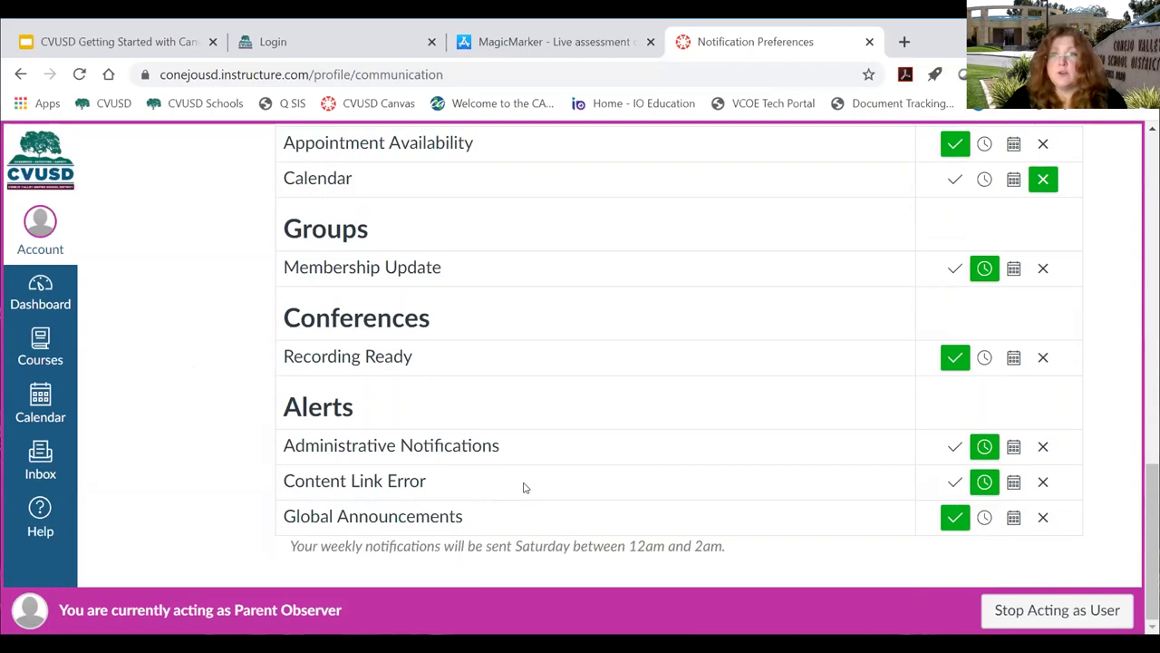
pyautogui.moveTo(385, 523)
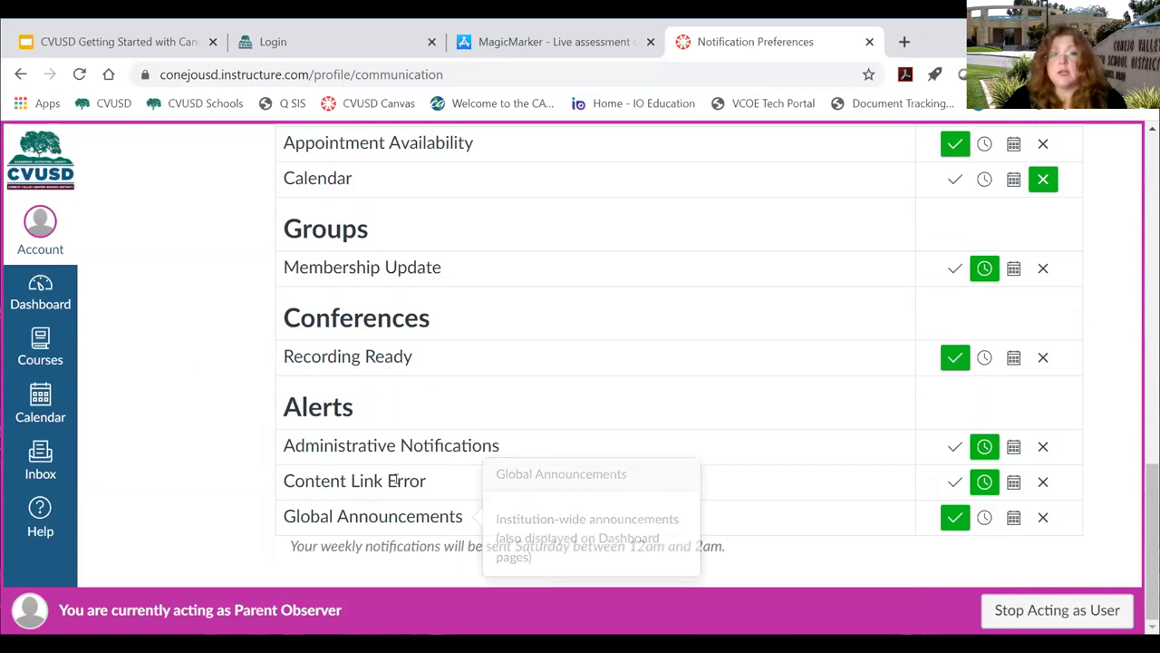
pyautogui.moveTo(427, 441)
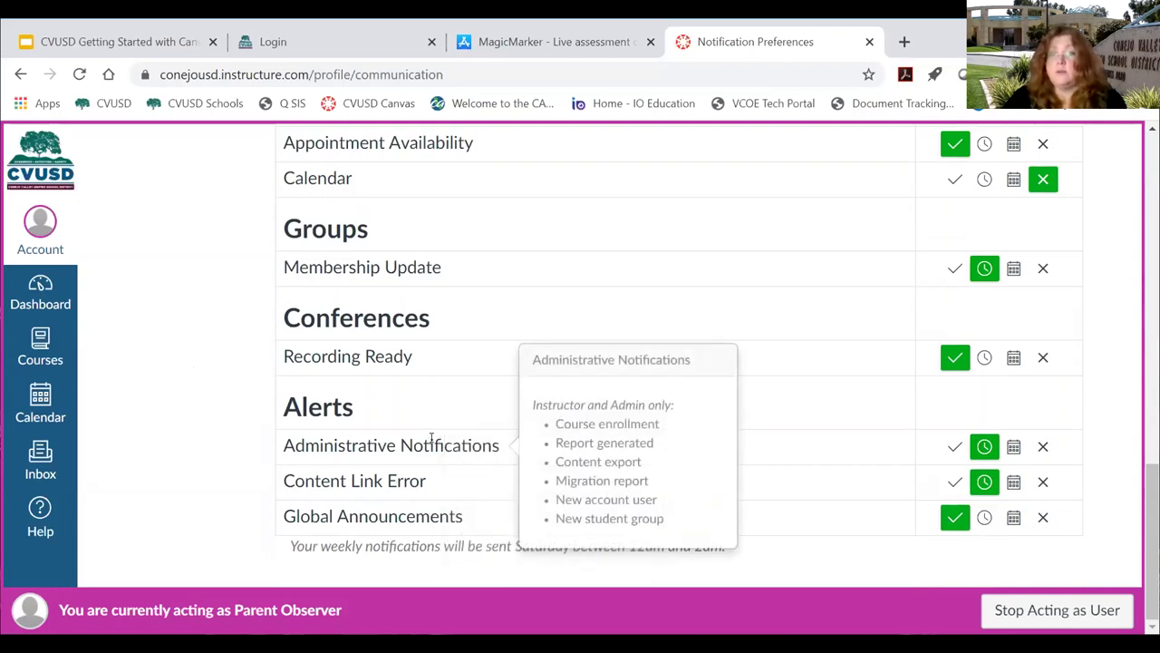
pyautogui.scroll(3, 544, 413)
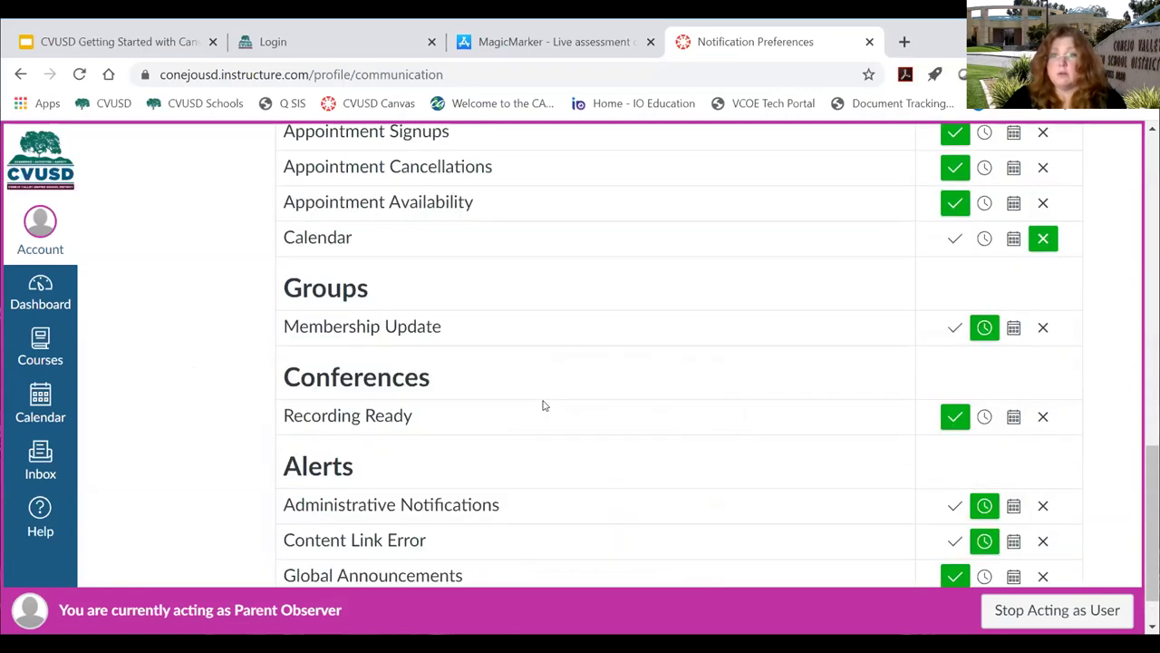
pyautogui.scroll(10, 544, 405)
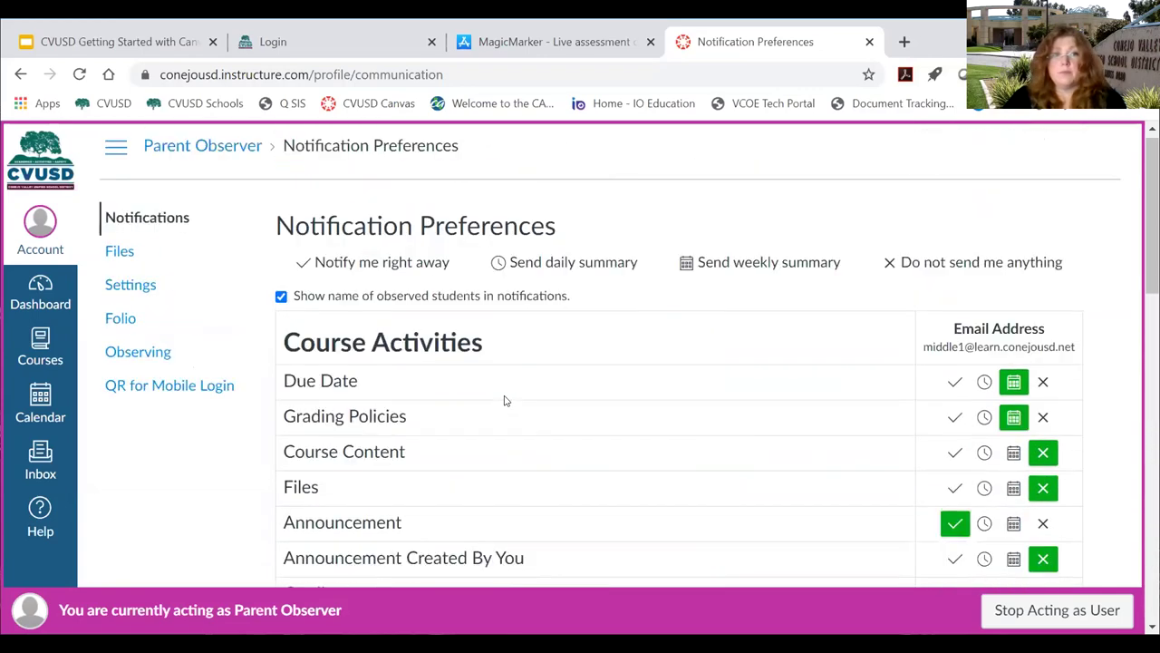
# Open the Observing page and highlight the Students Being Observed heading and the observed Test Student.
pyautogui.click(145, 360)
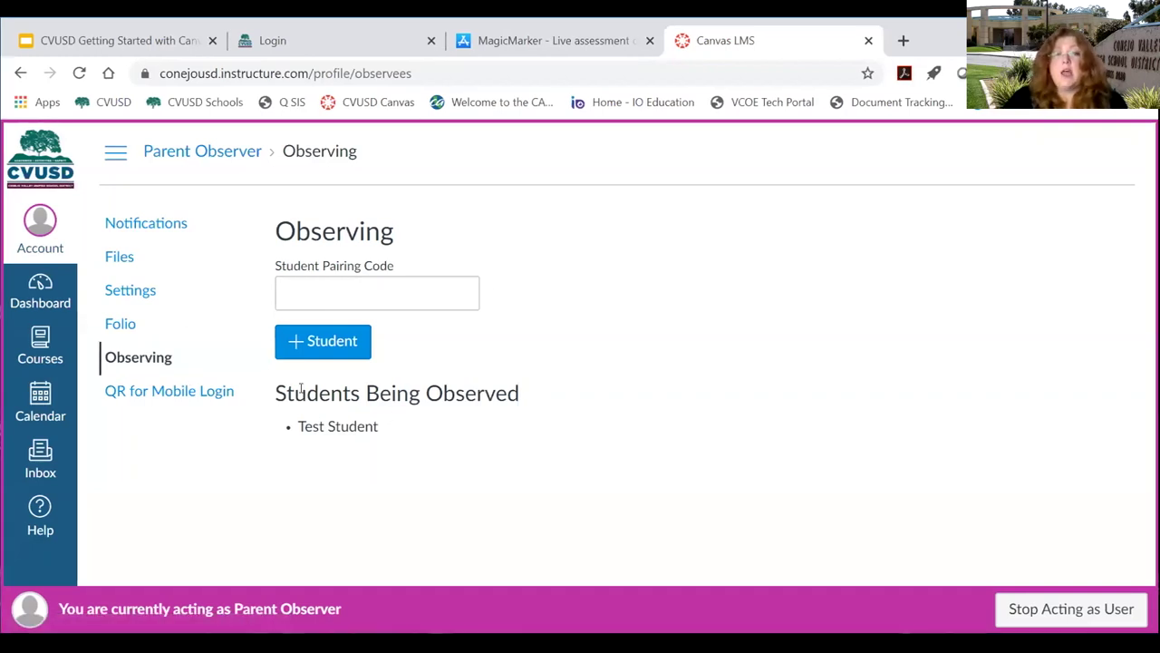
pyautogui.moveTo(276, 388); pyautogui.dragTo(520, 395)
pyautogui.click(332, 433)
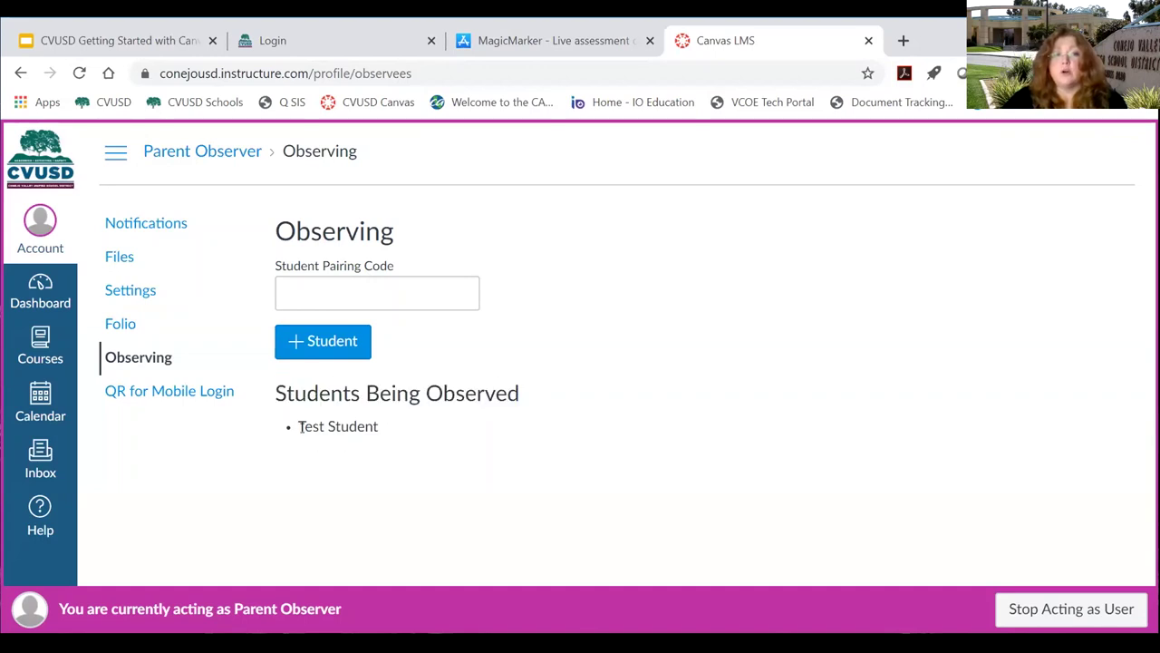
pyautogui.moveTo(298, 428); pyautogui.dragTo(385, 437)
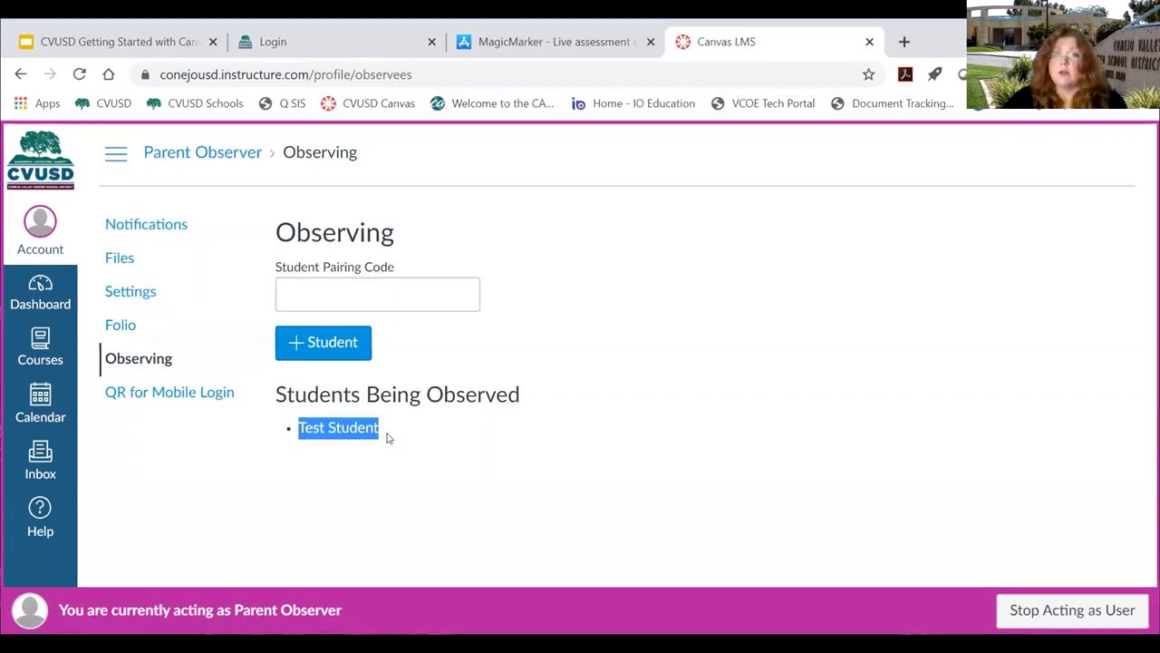
pyautogui.click(387, 438)
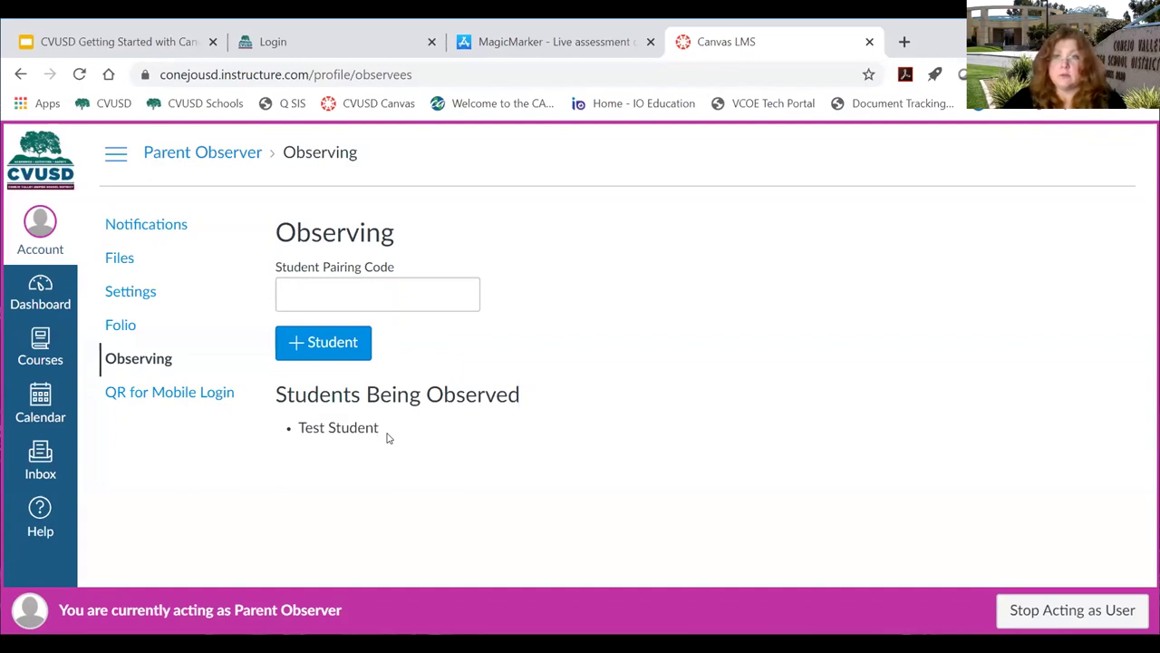